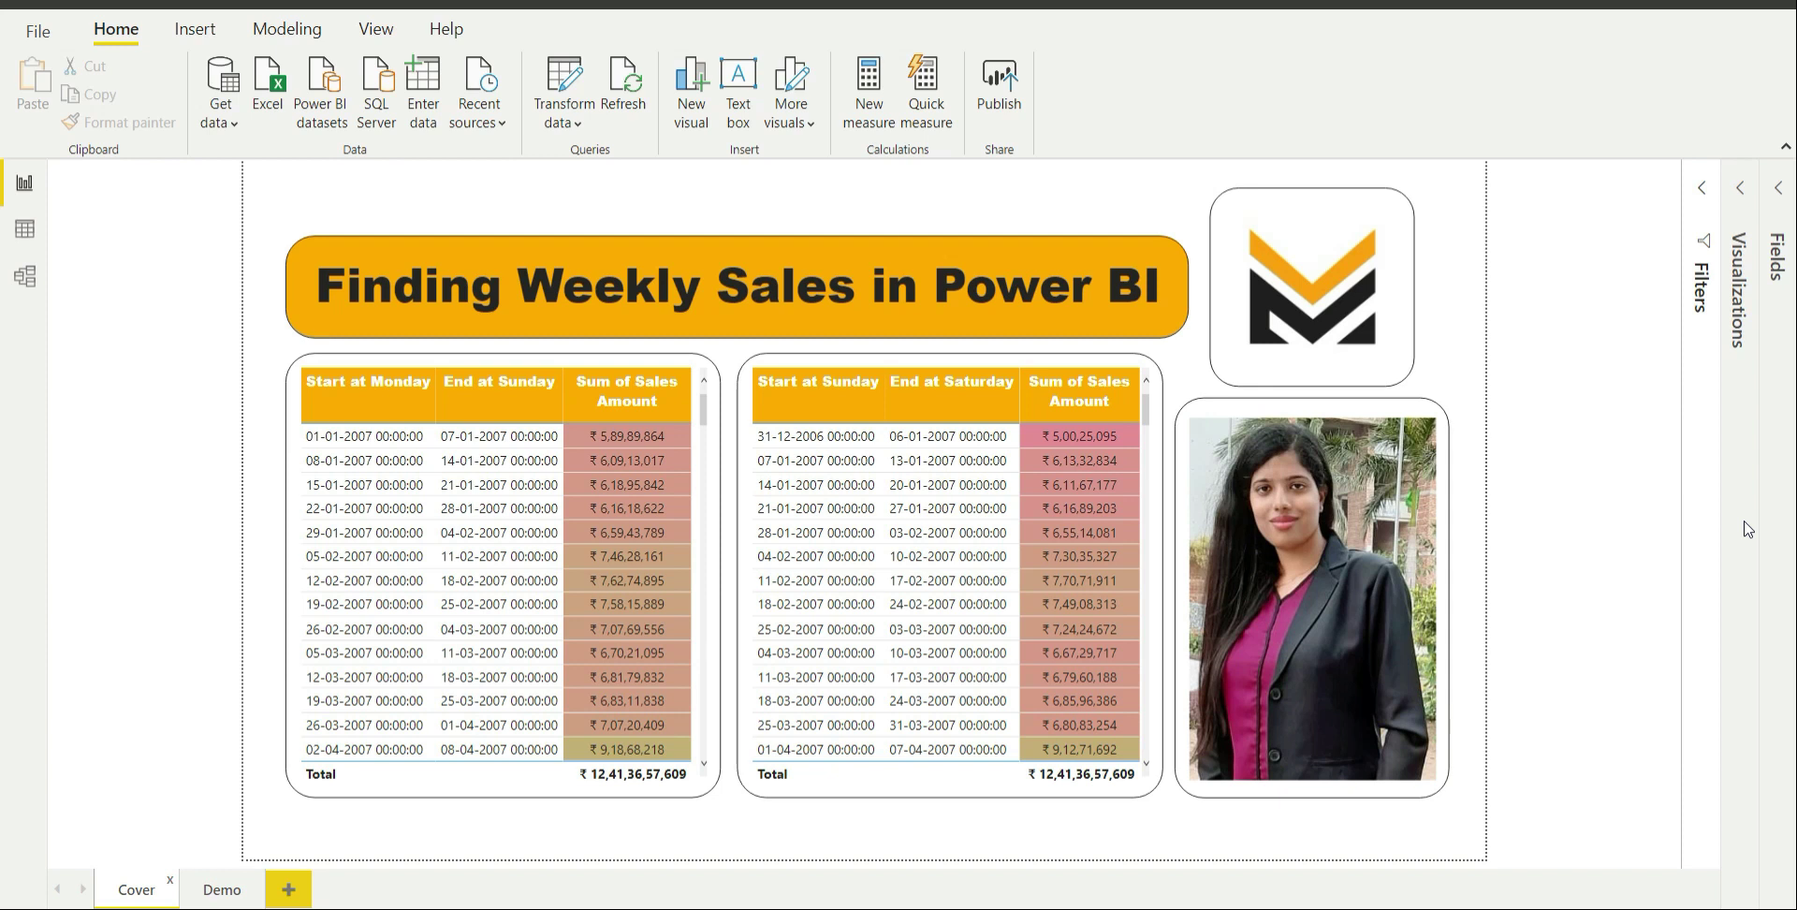
Open the Demo report page, then view the FactSales table data across to its SalesAmount column
click(210, 894)
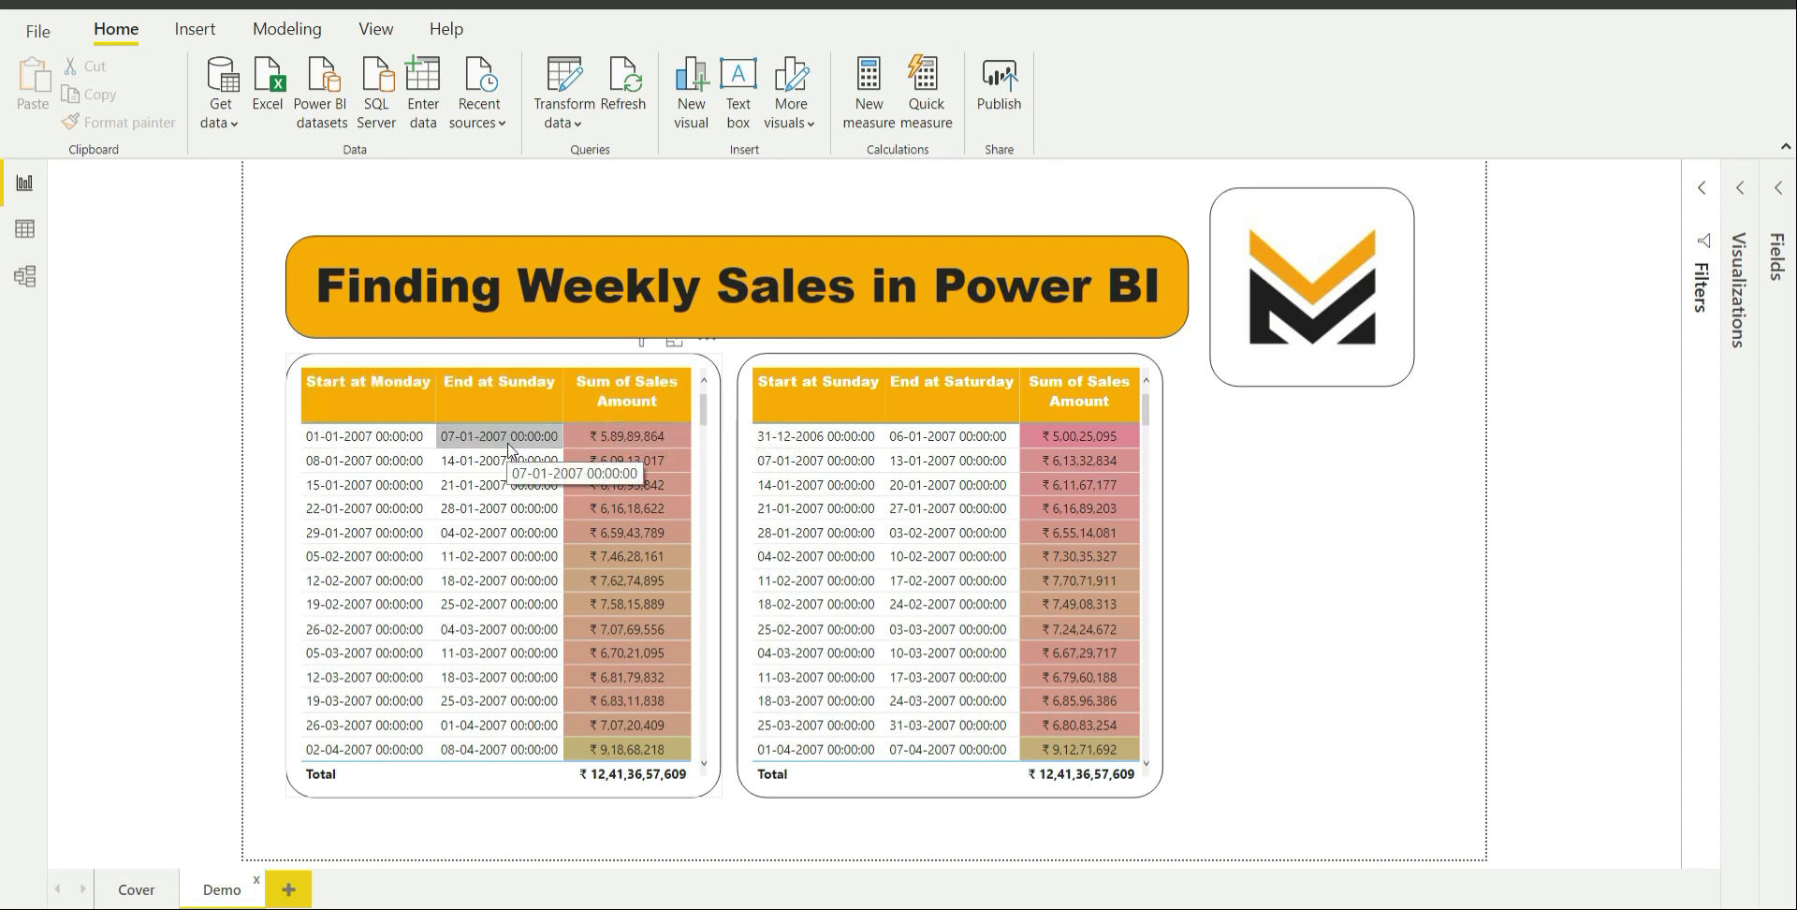
click(31, 238)
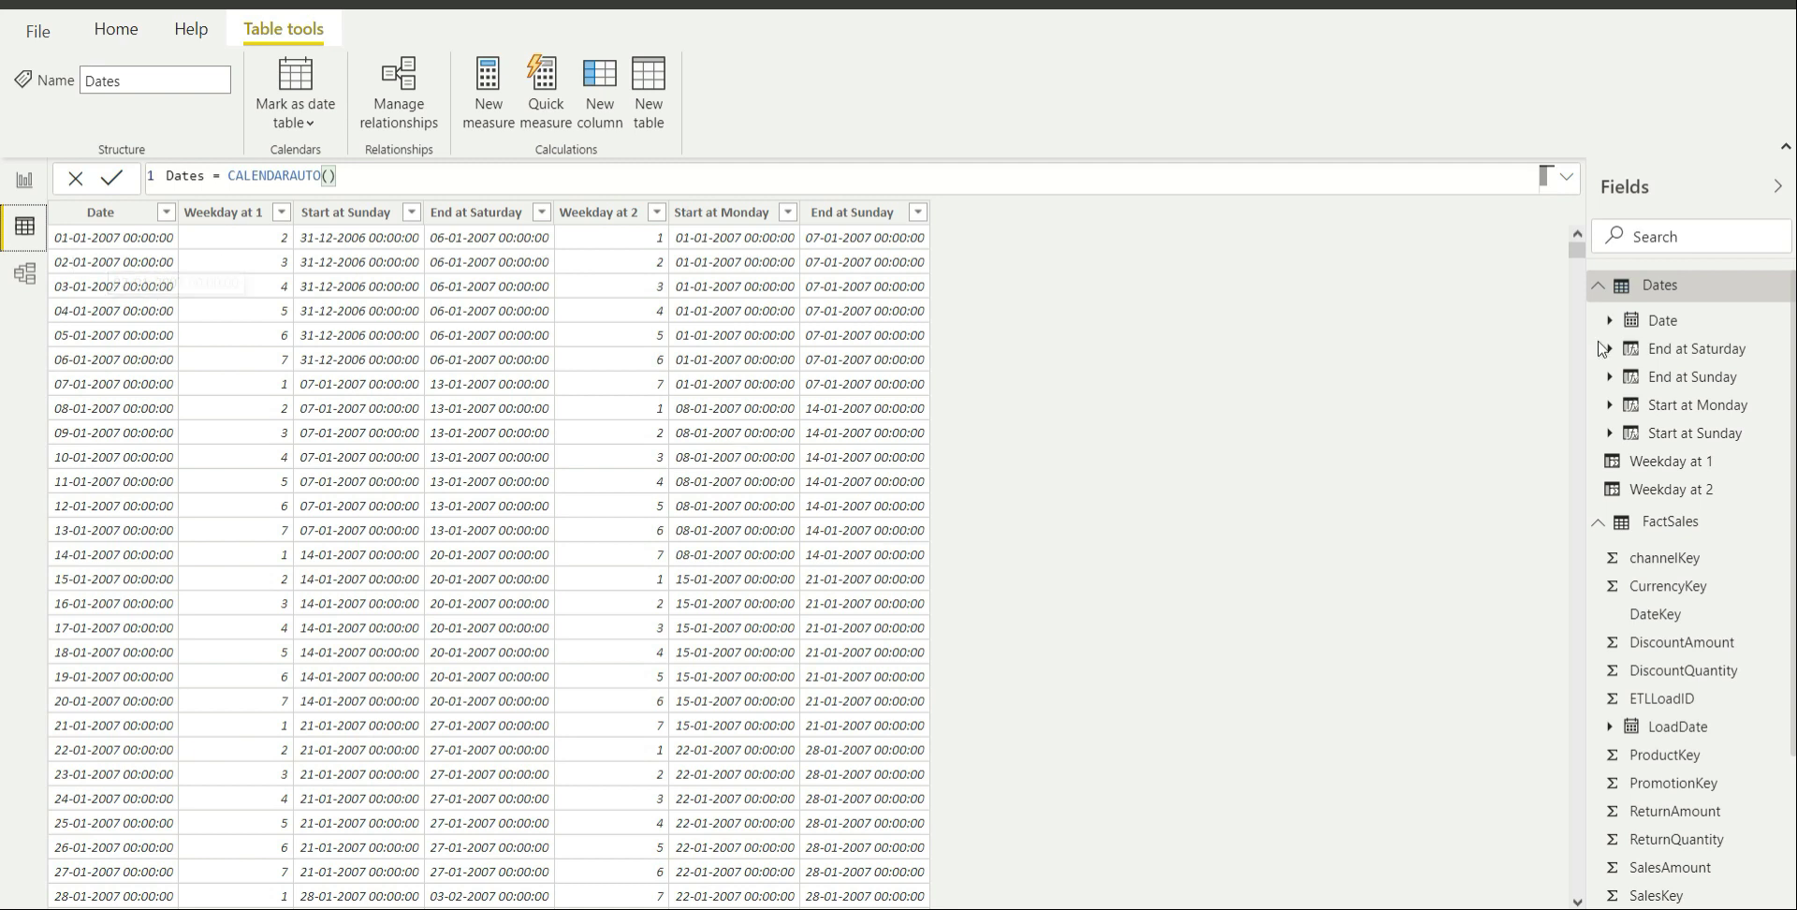
click(1730, 284)
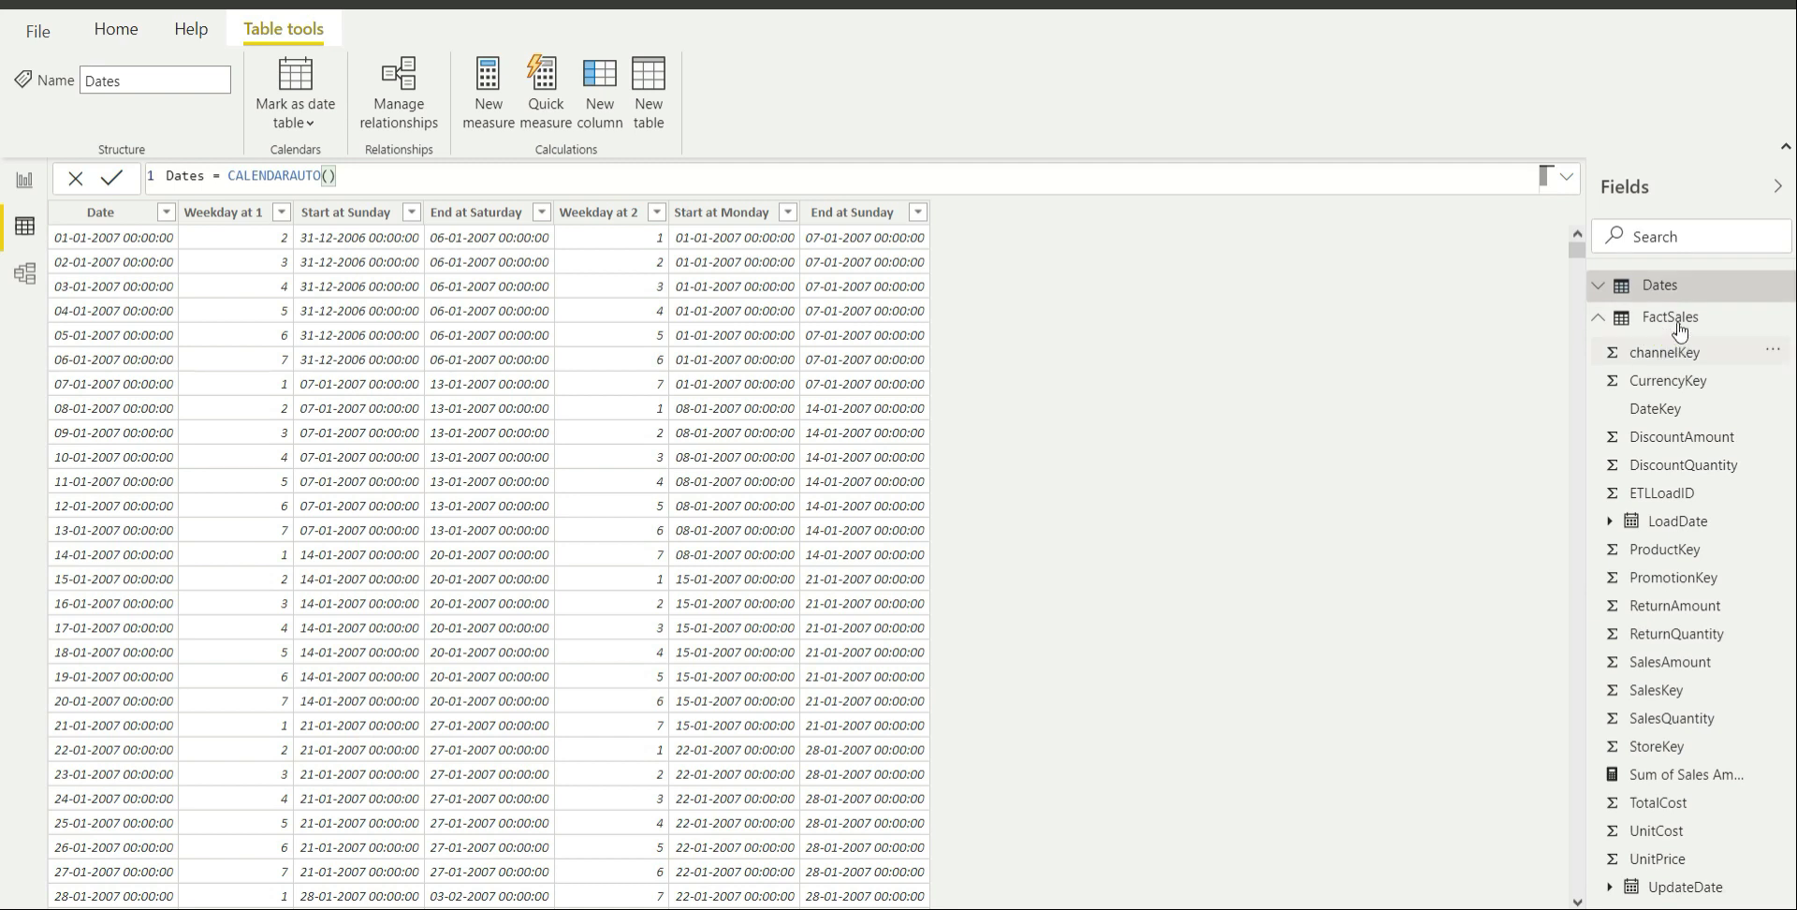
click(1674, 320)
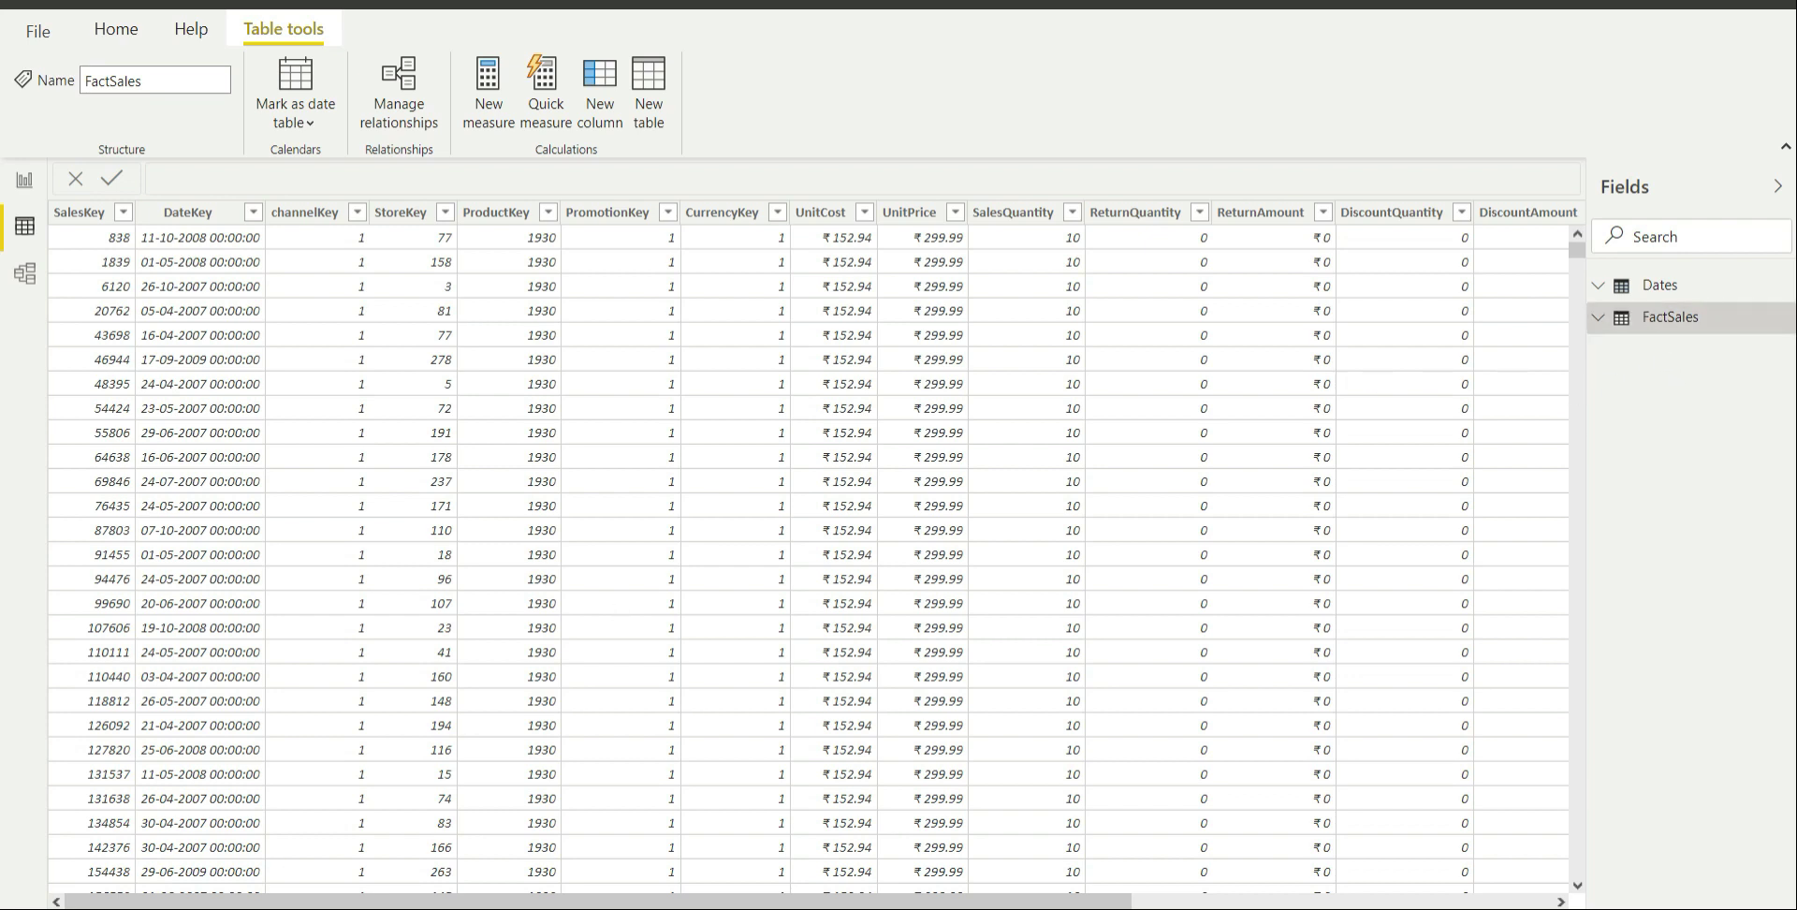
drag(248, 900, 180, 851)
drag(361, 901, 741, 899)
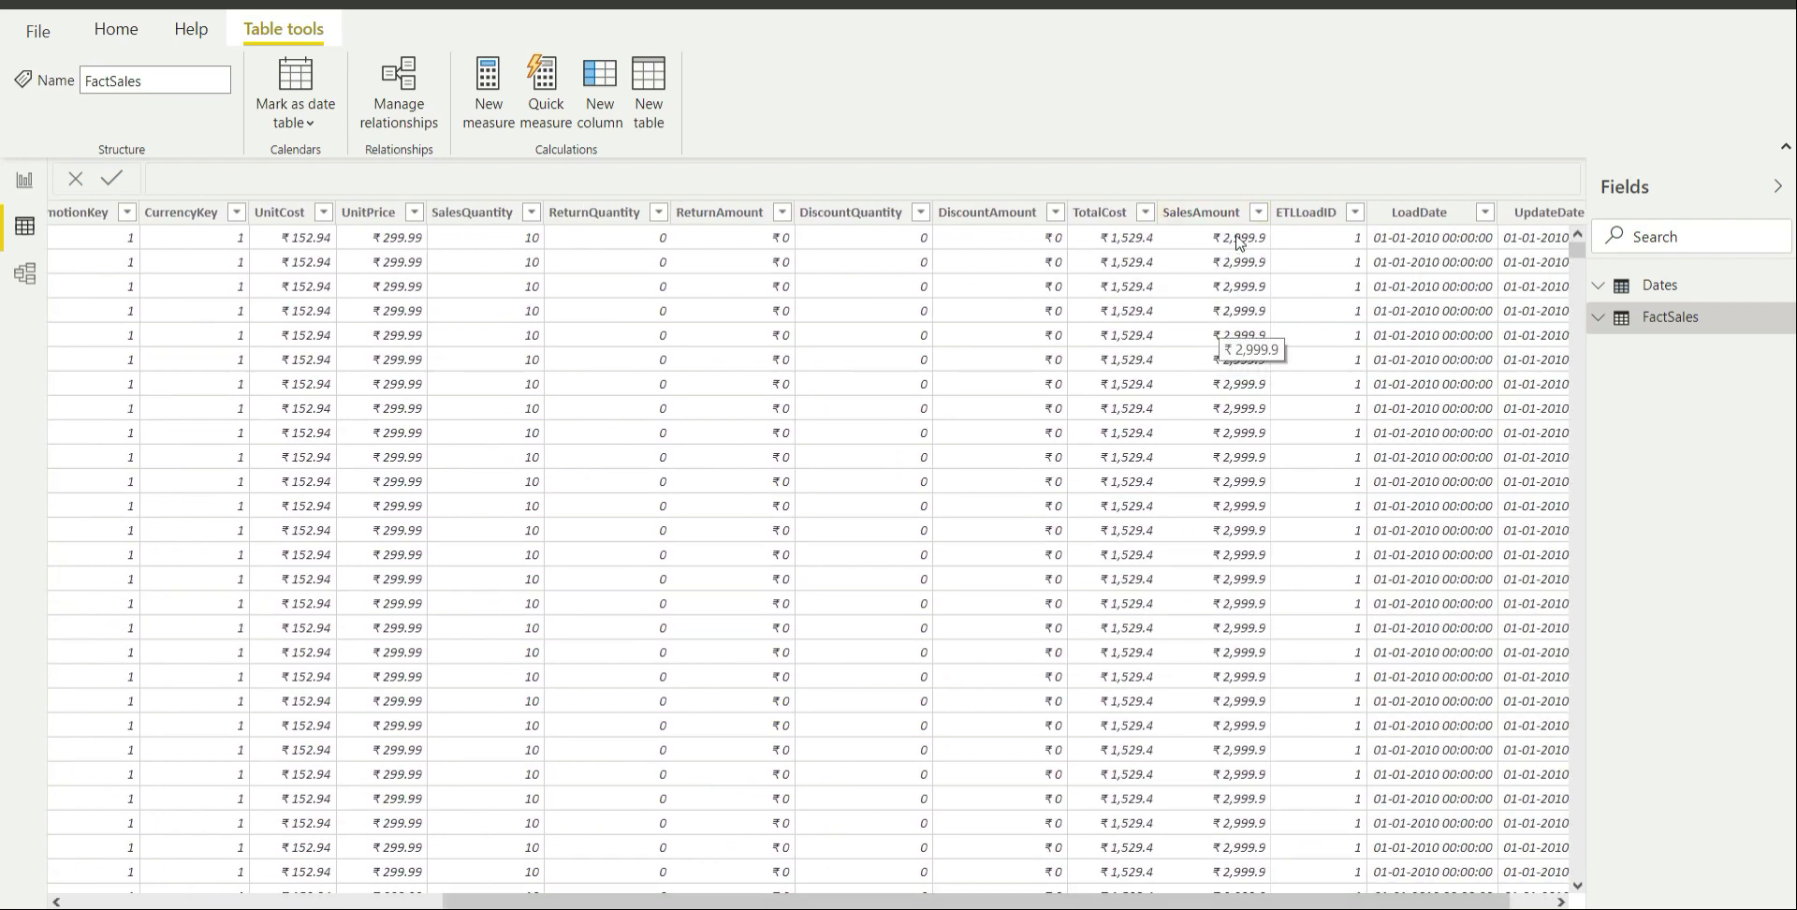
Show the formula of the Sum of Sales Amount measure in FactSales and highlight its SUMX function
click(1647, 320)
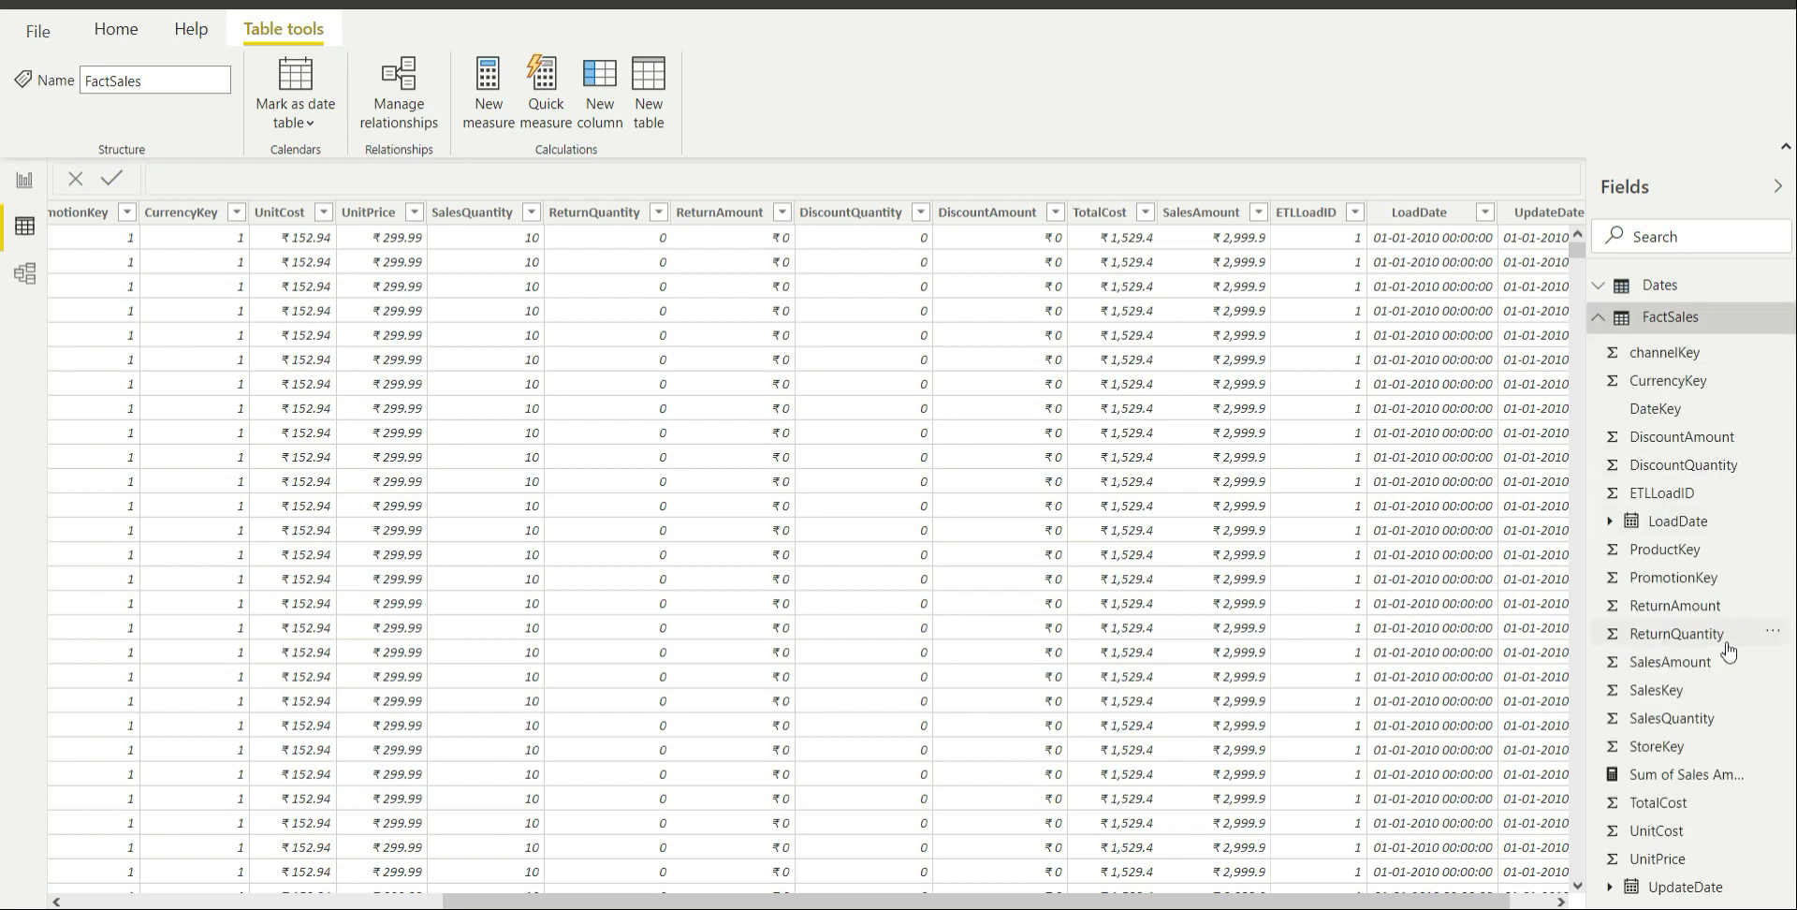
click(1675, 782)
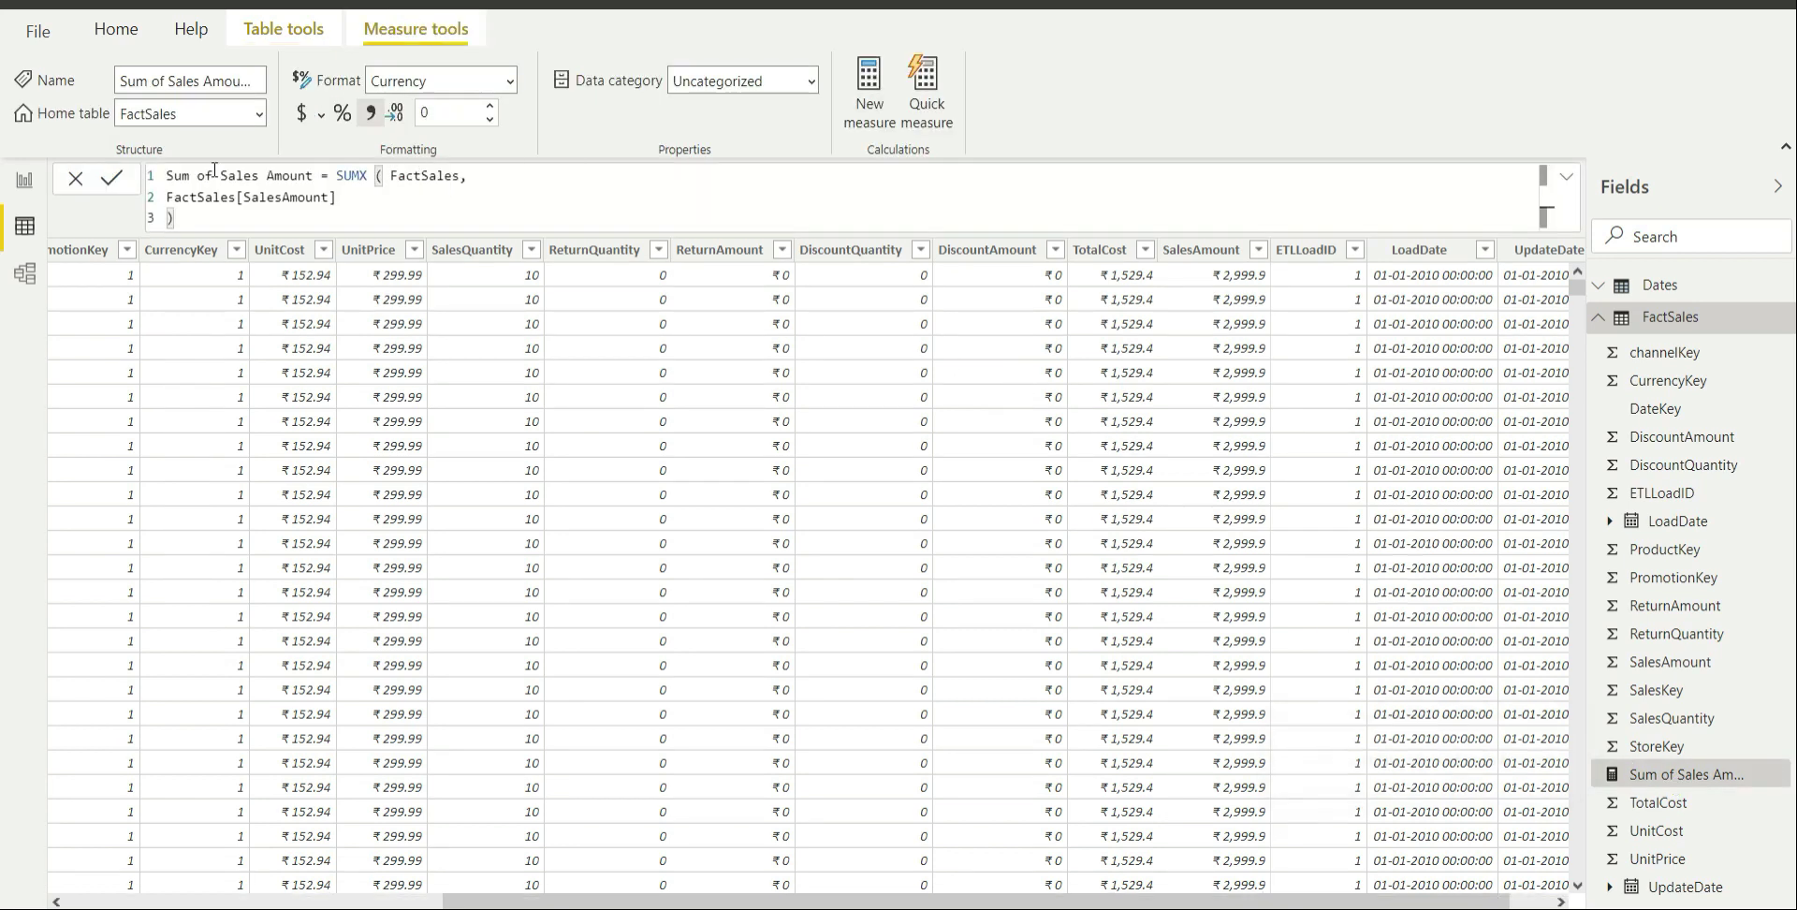
double_click(358, 181)
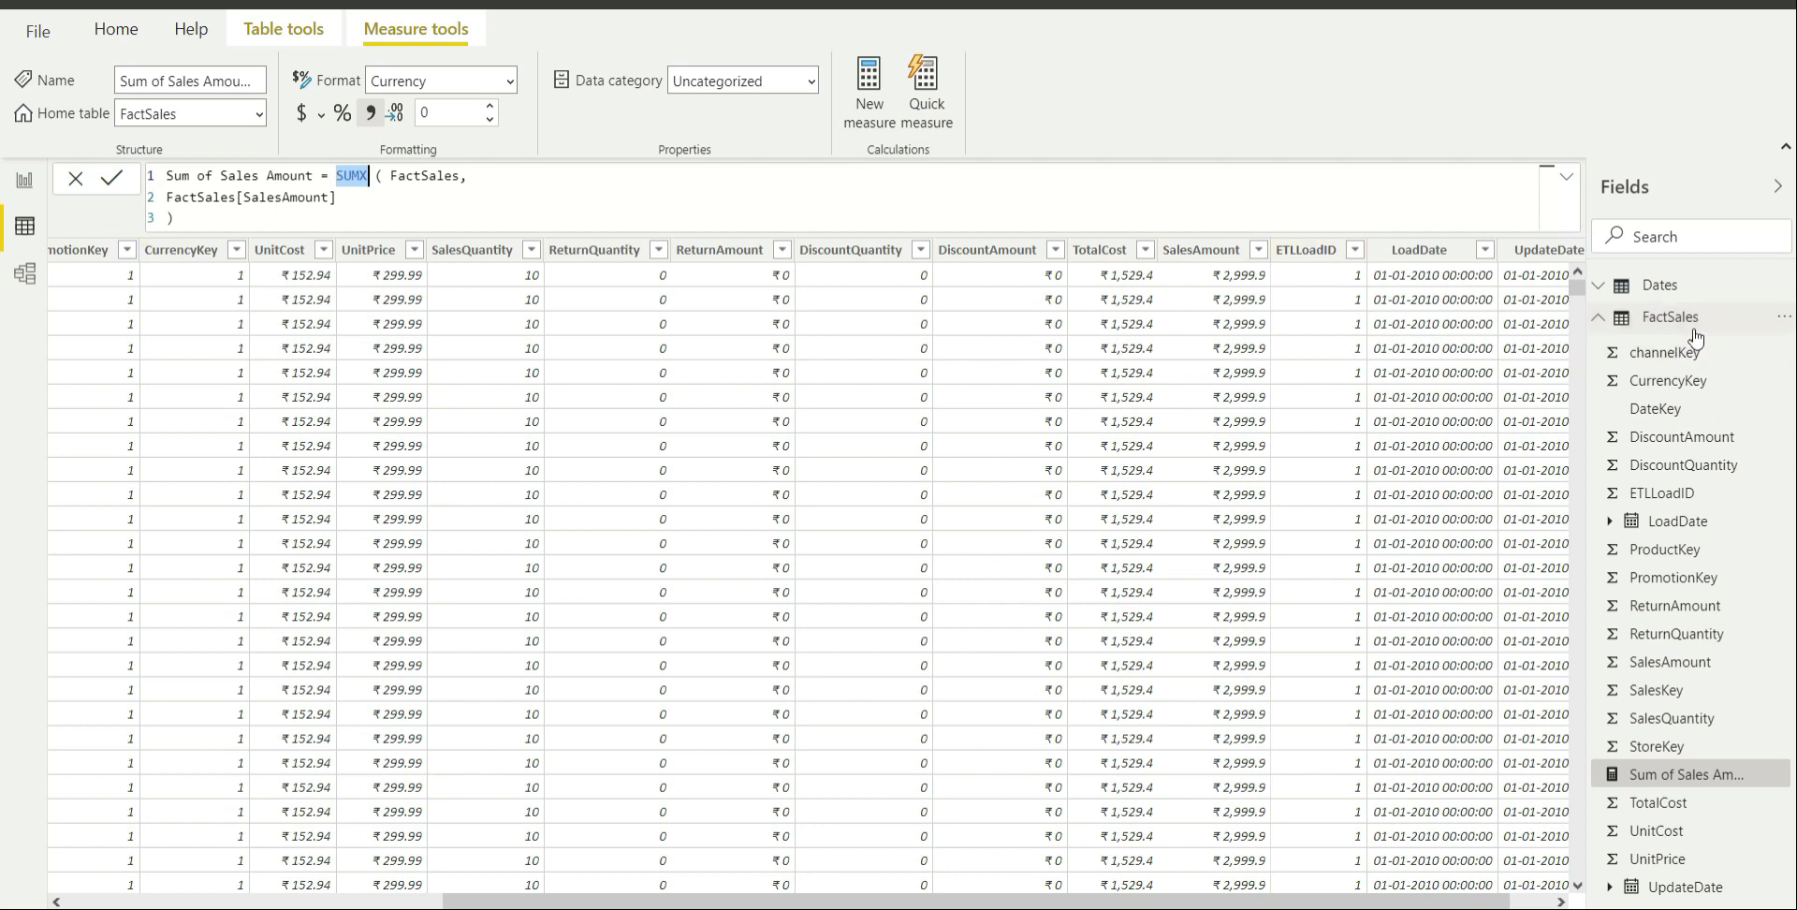
View the Dates table and its CALENDARAUTO formula, and start a new calculated table without entering an expression
click(1670, 317)
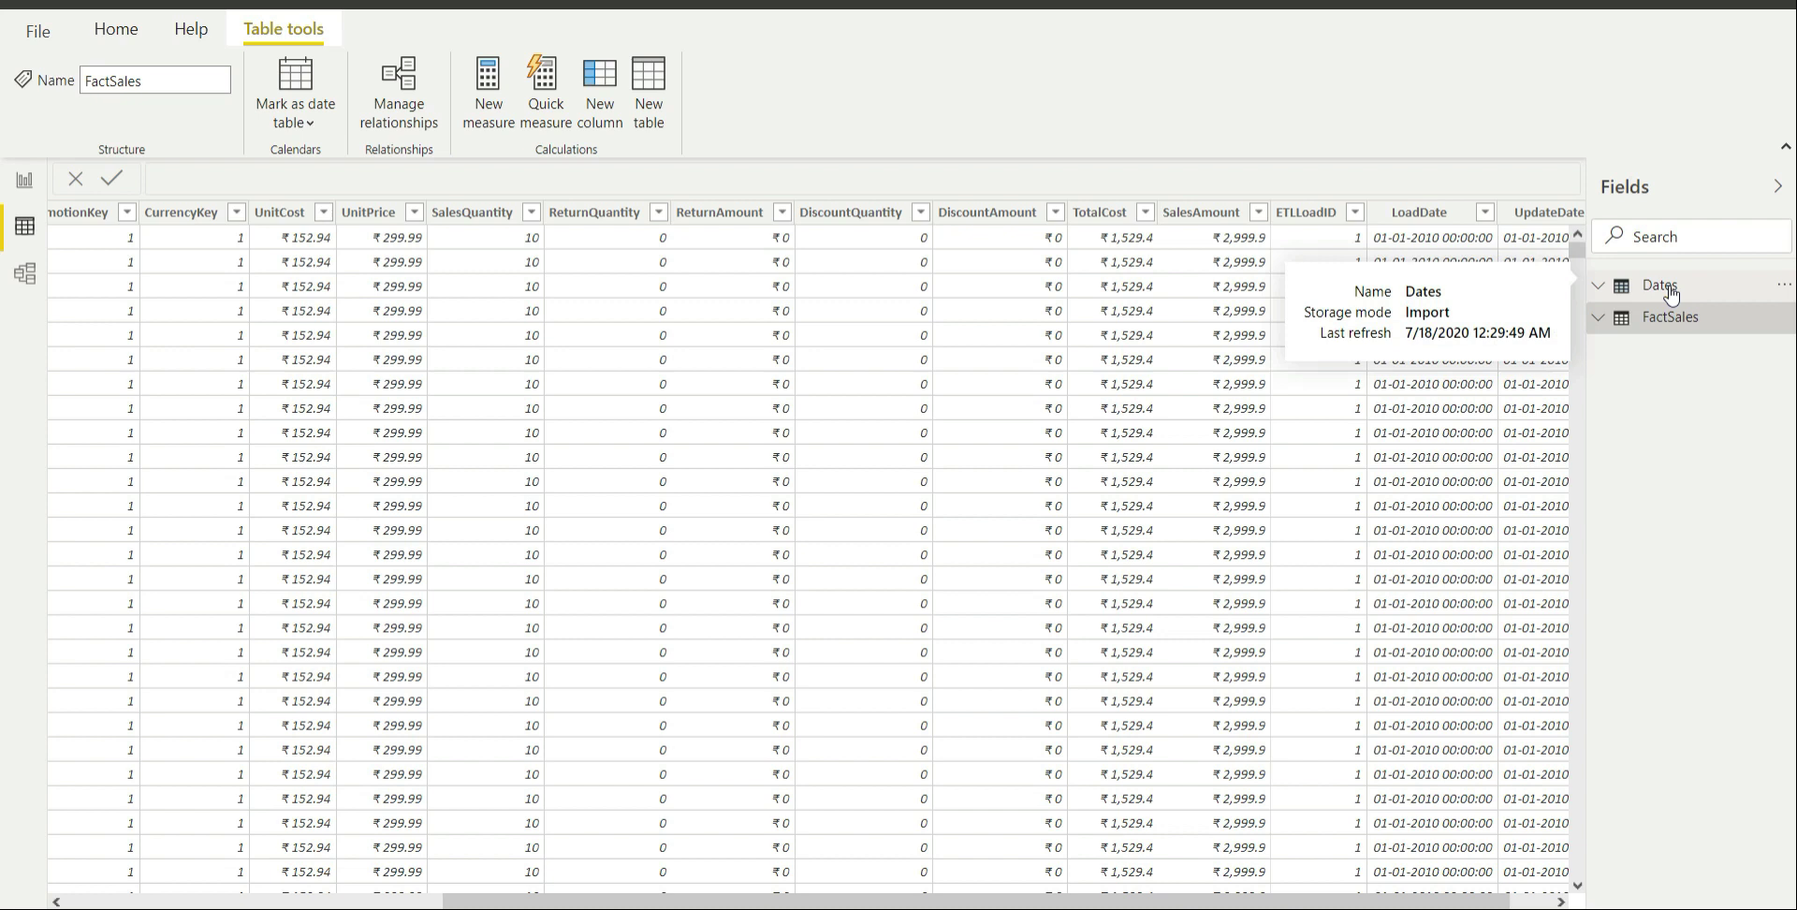
click(1664, 285)
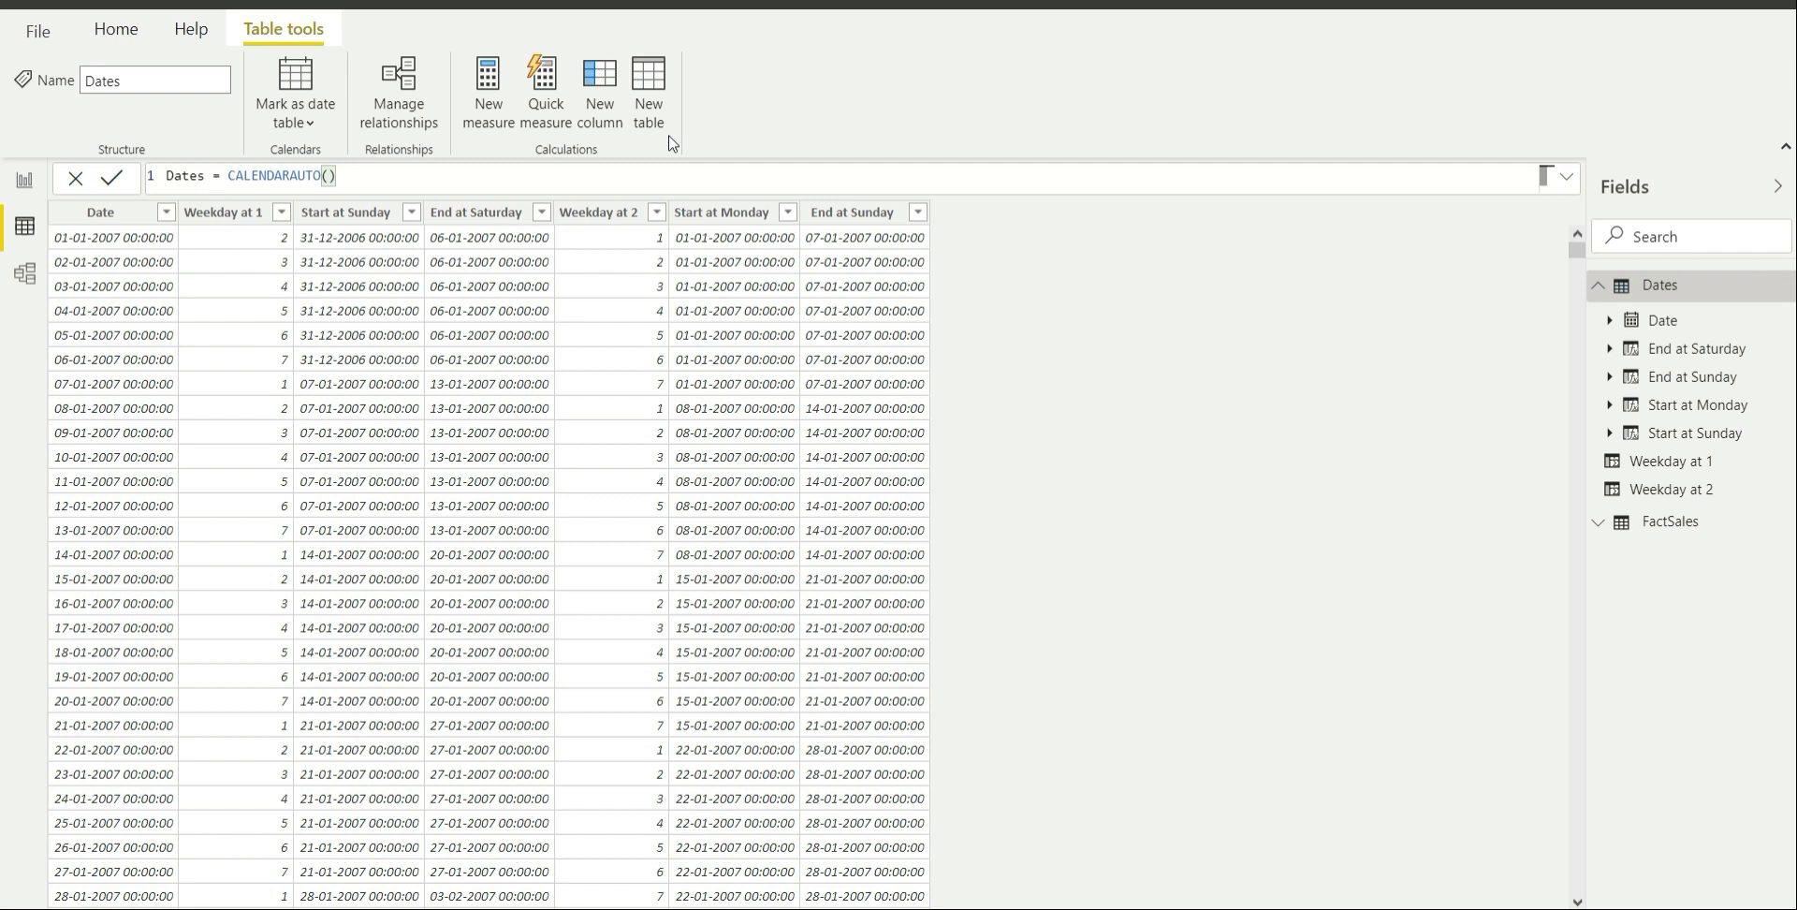
click(653, 78)
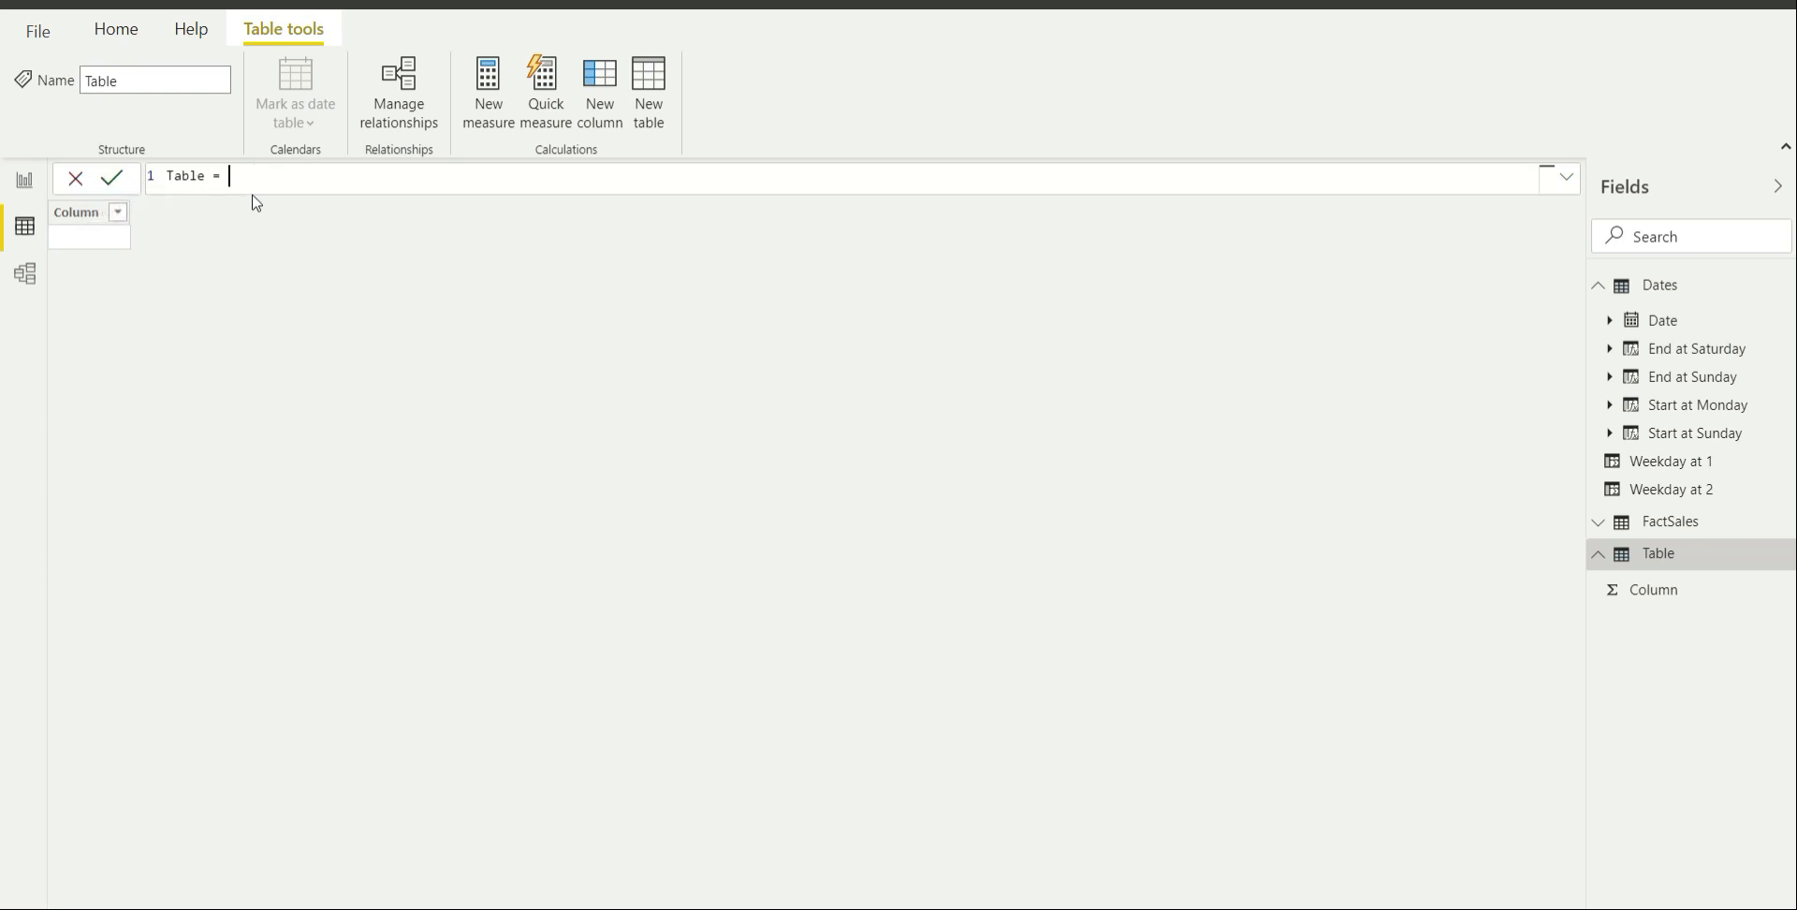
click(27, 183)
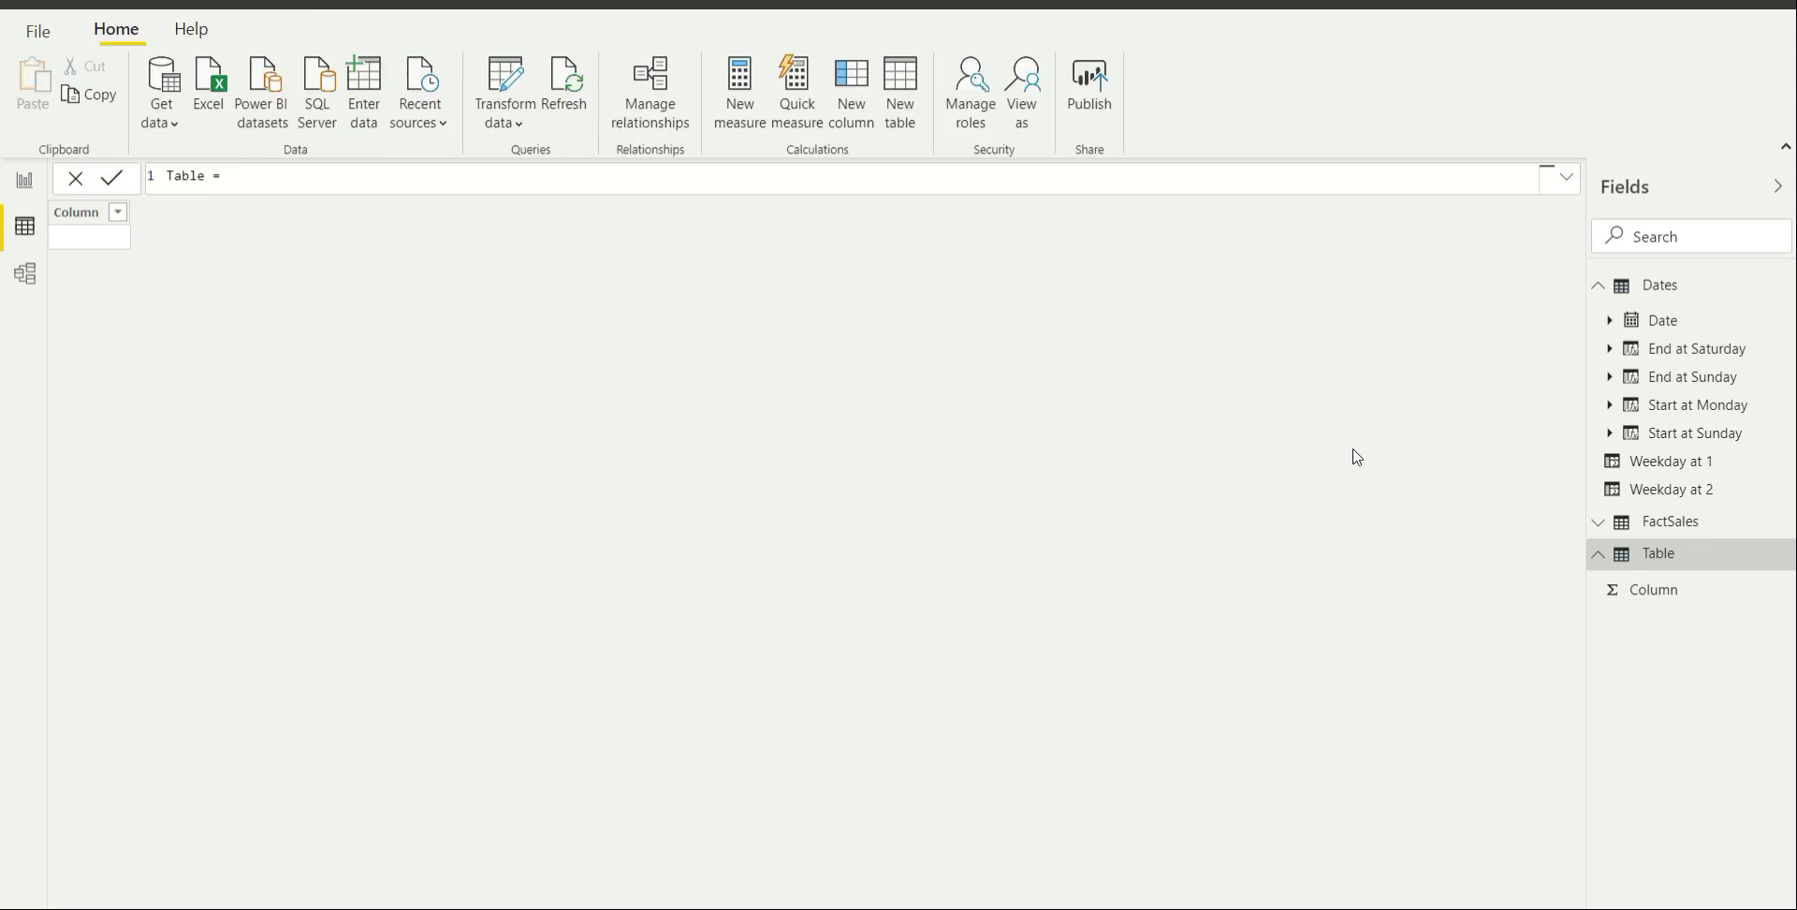
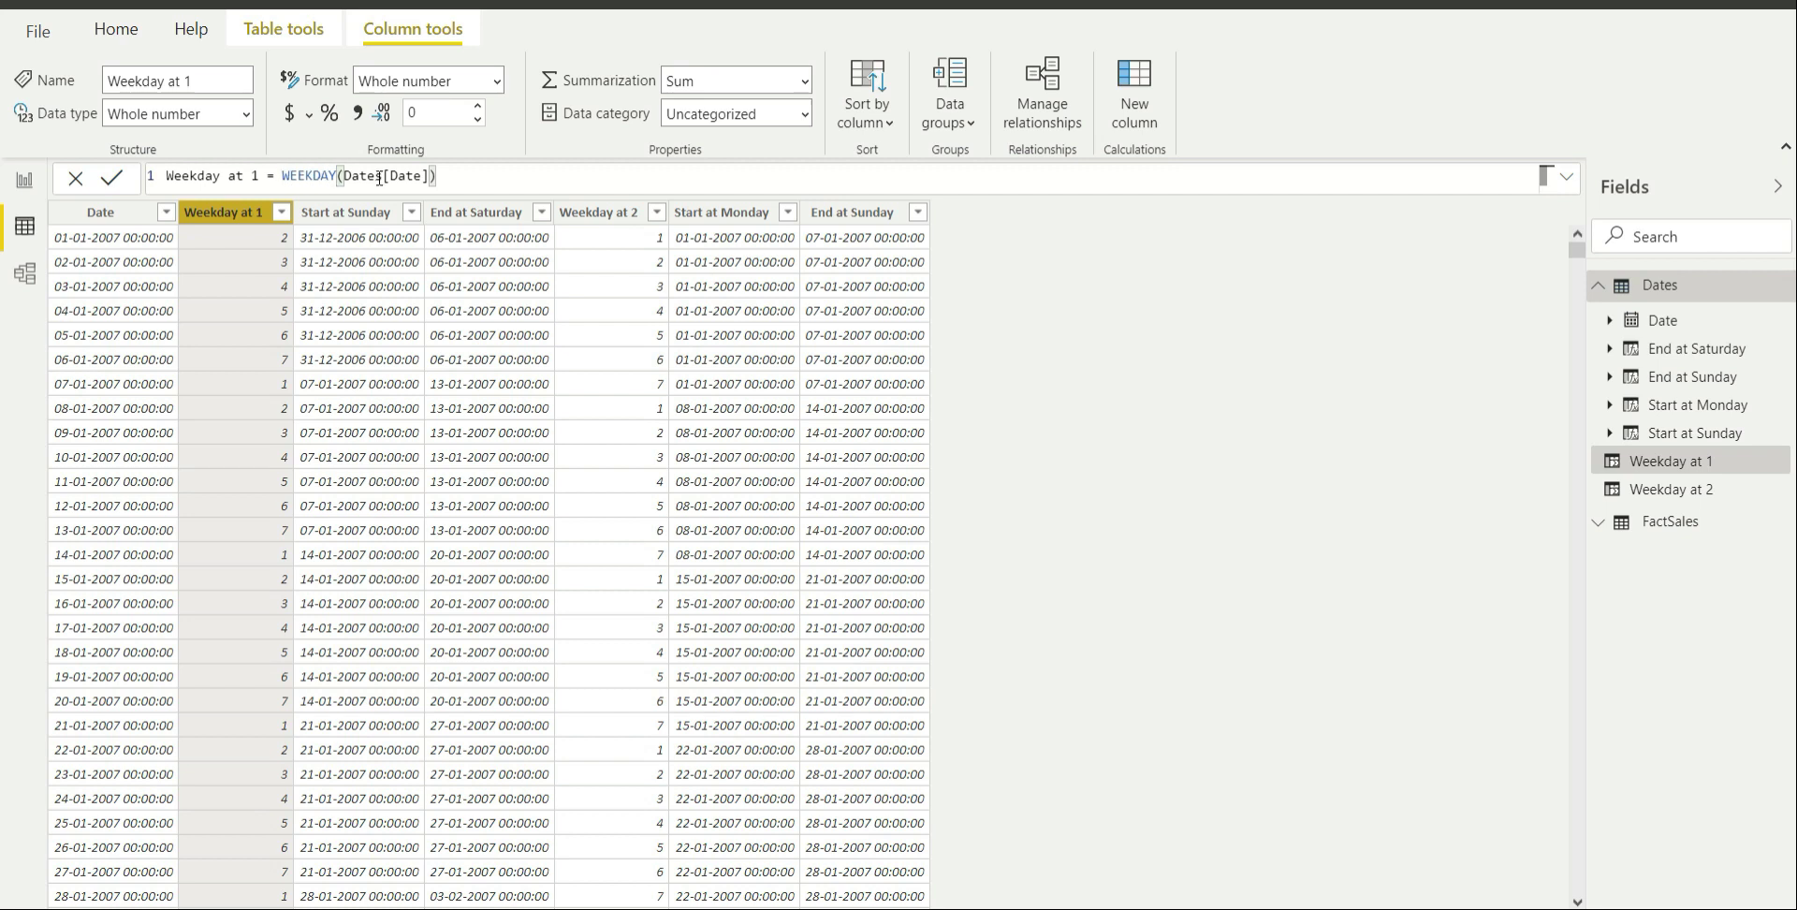
Try adding a second argument to the Weekday at 1 formula, and restore it to WEEKDAY(Dates[Date])
click(430, 176)
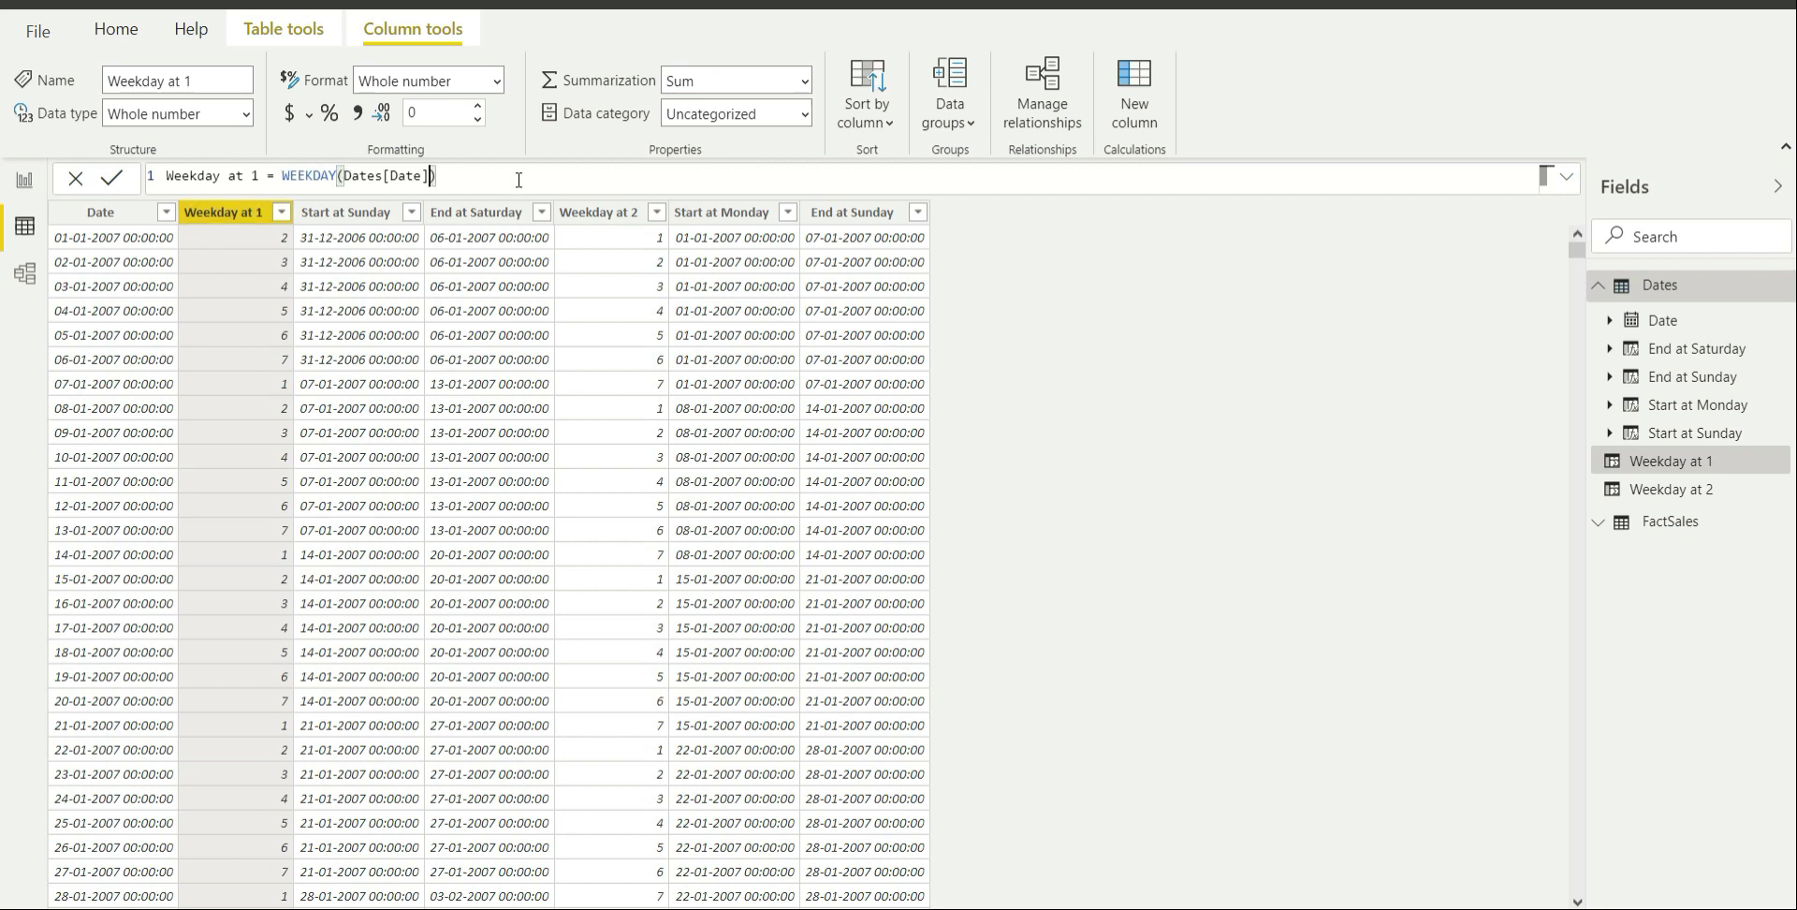
text(,)
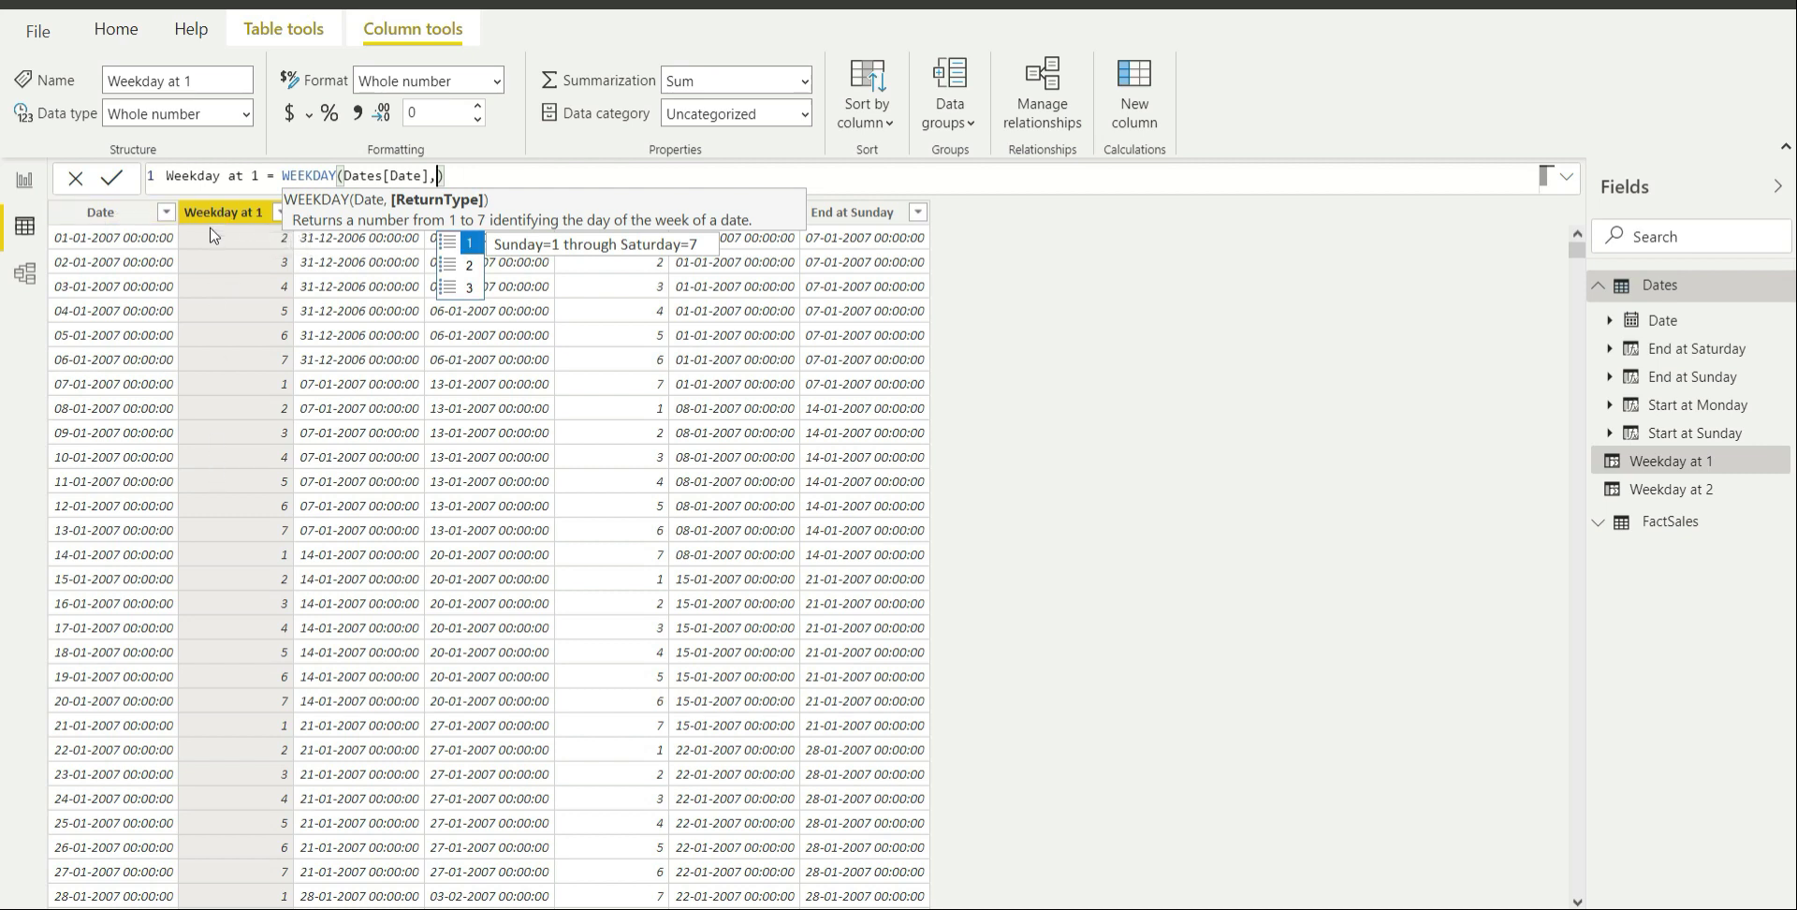
click(1323, 502)
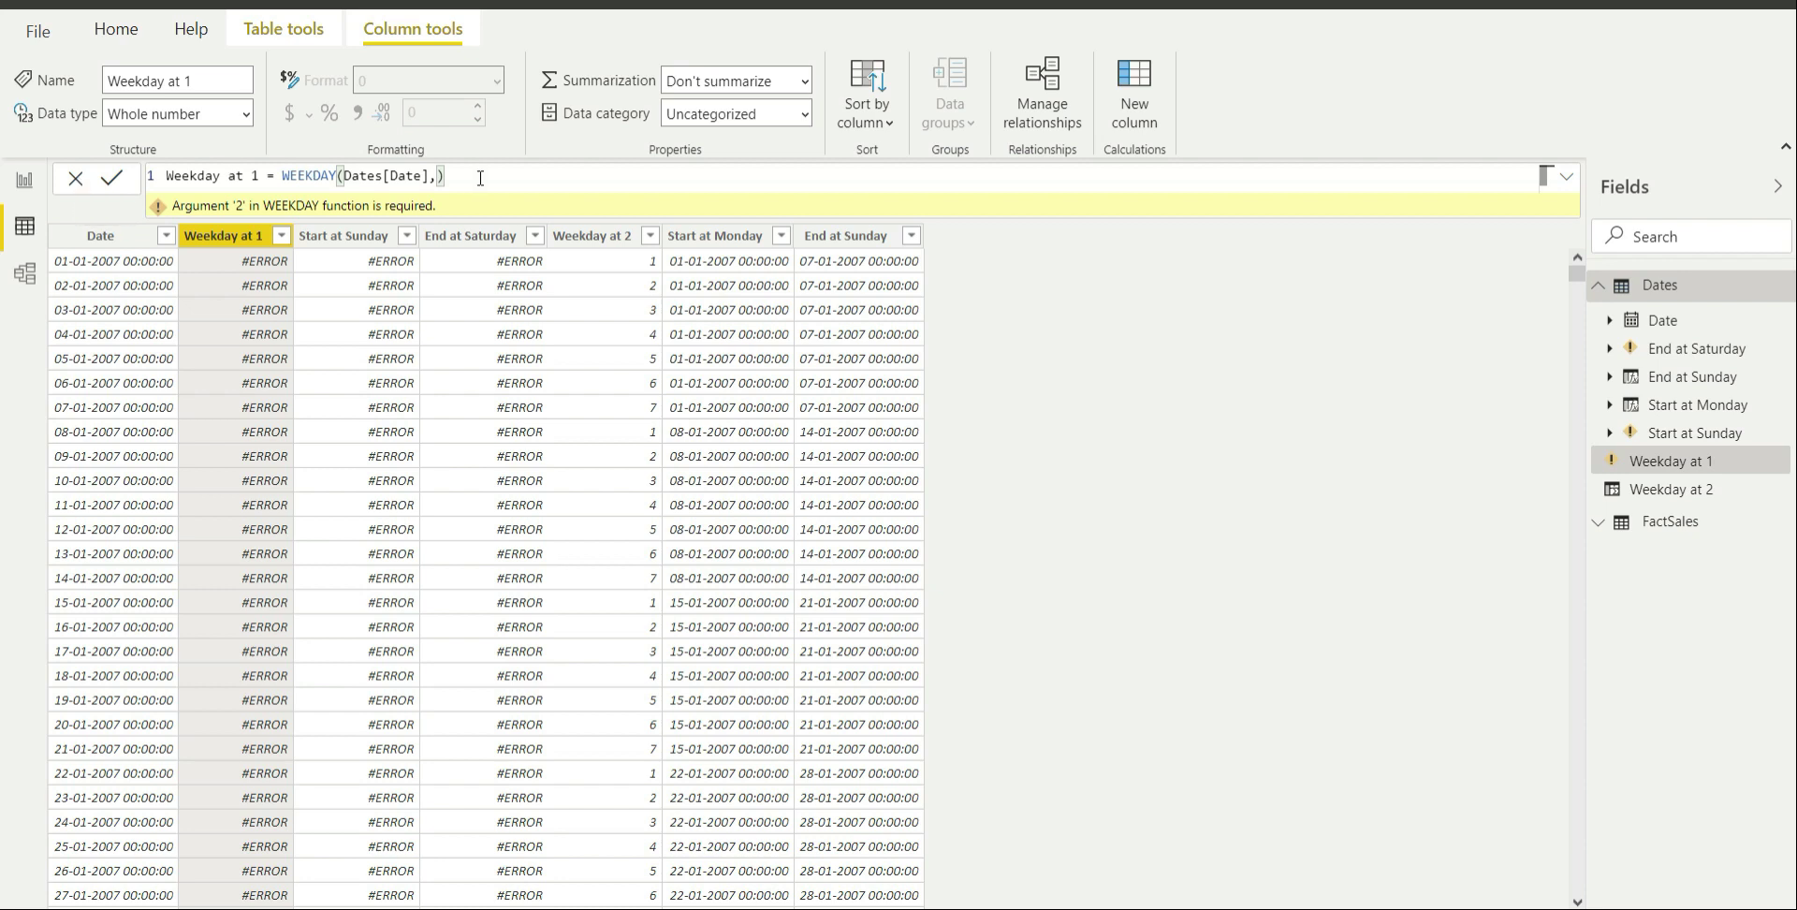
key(BackSpace)
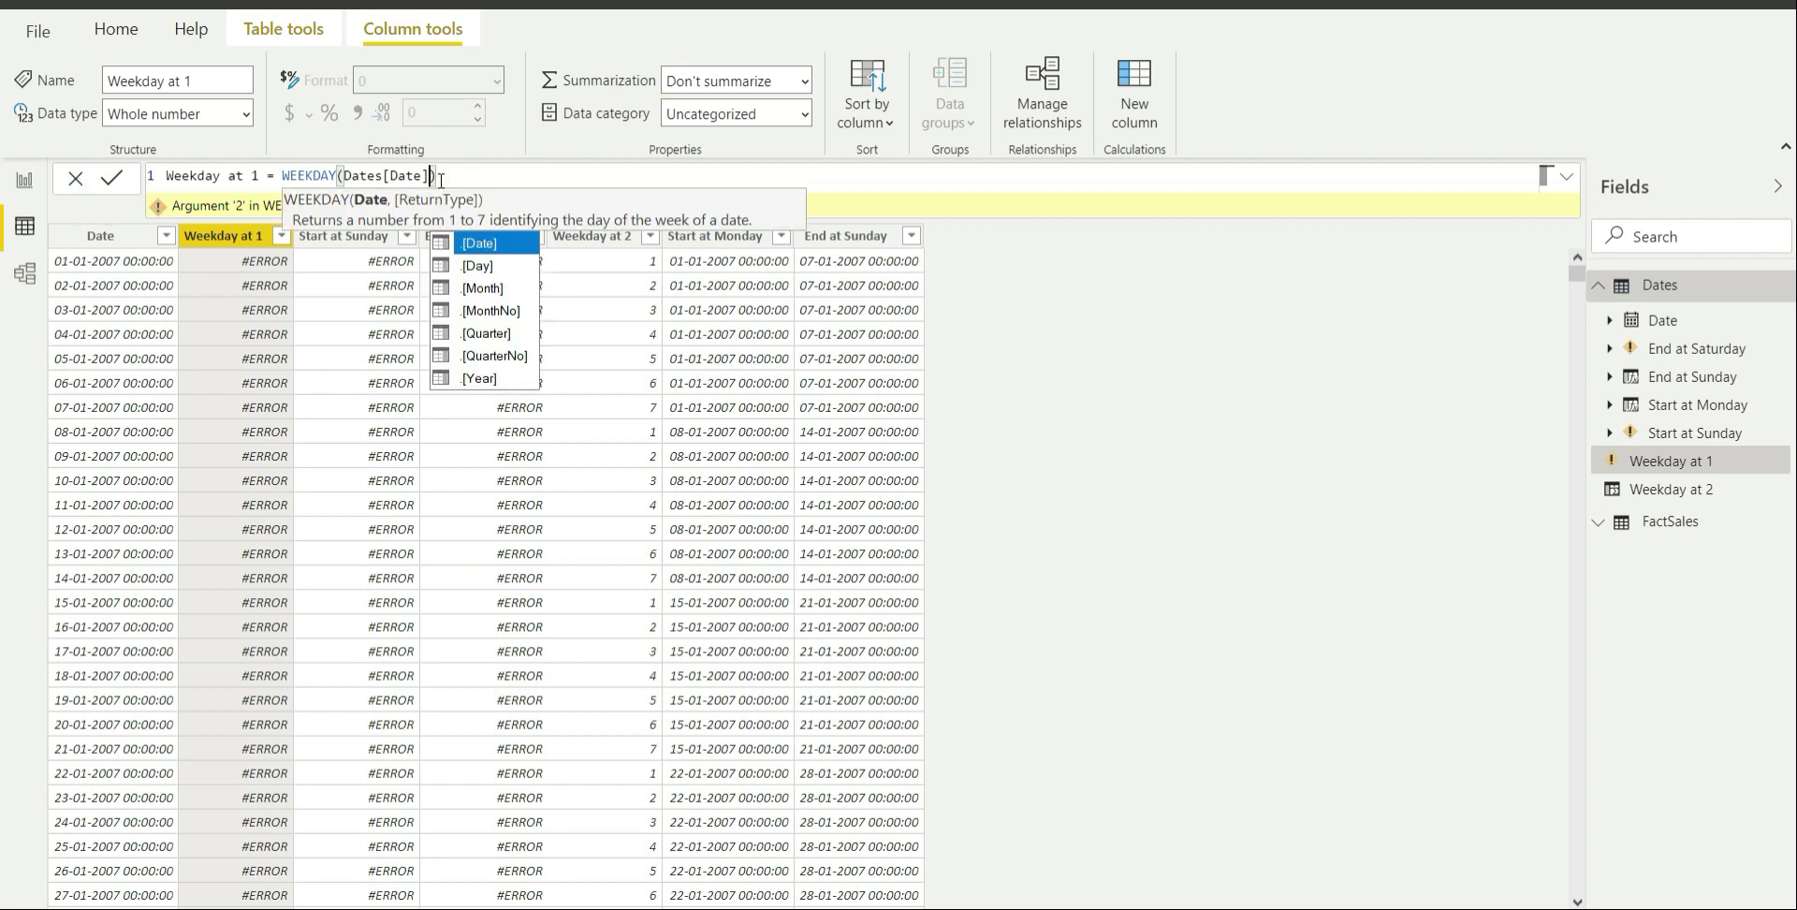
click(449, 180)
key(Return)
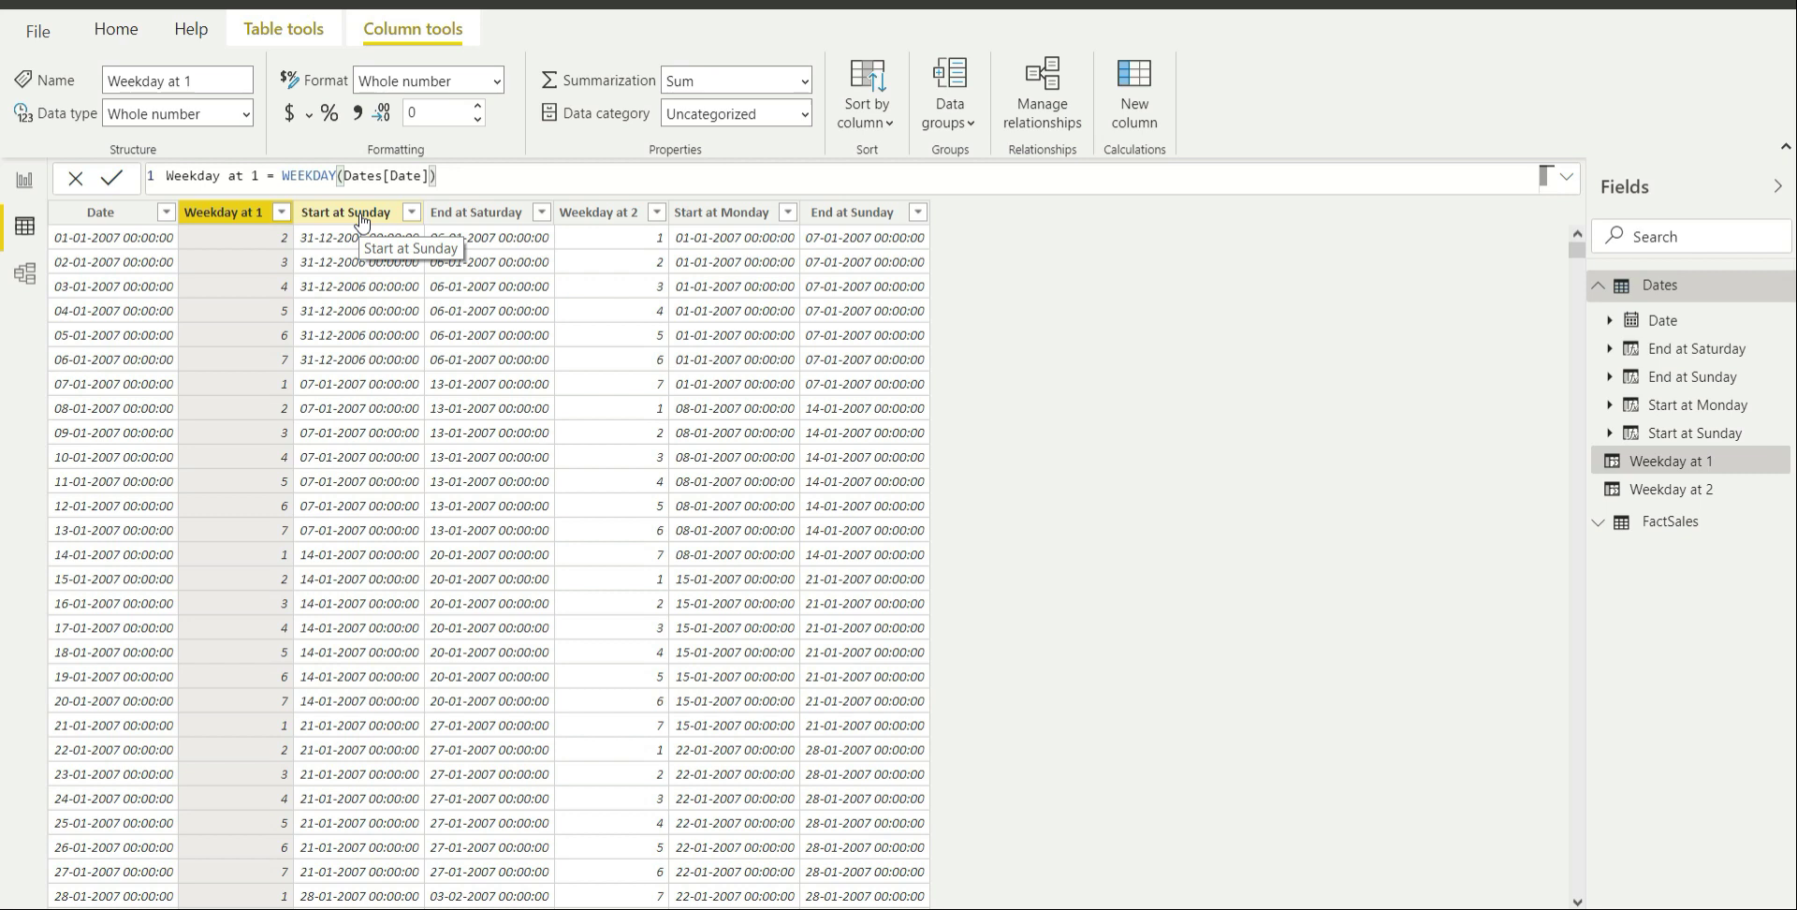
Change the Start at Sunday column formula to Dates[Date] - Dates[Weekday at 1]
click(363, 222)
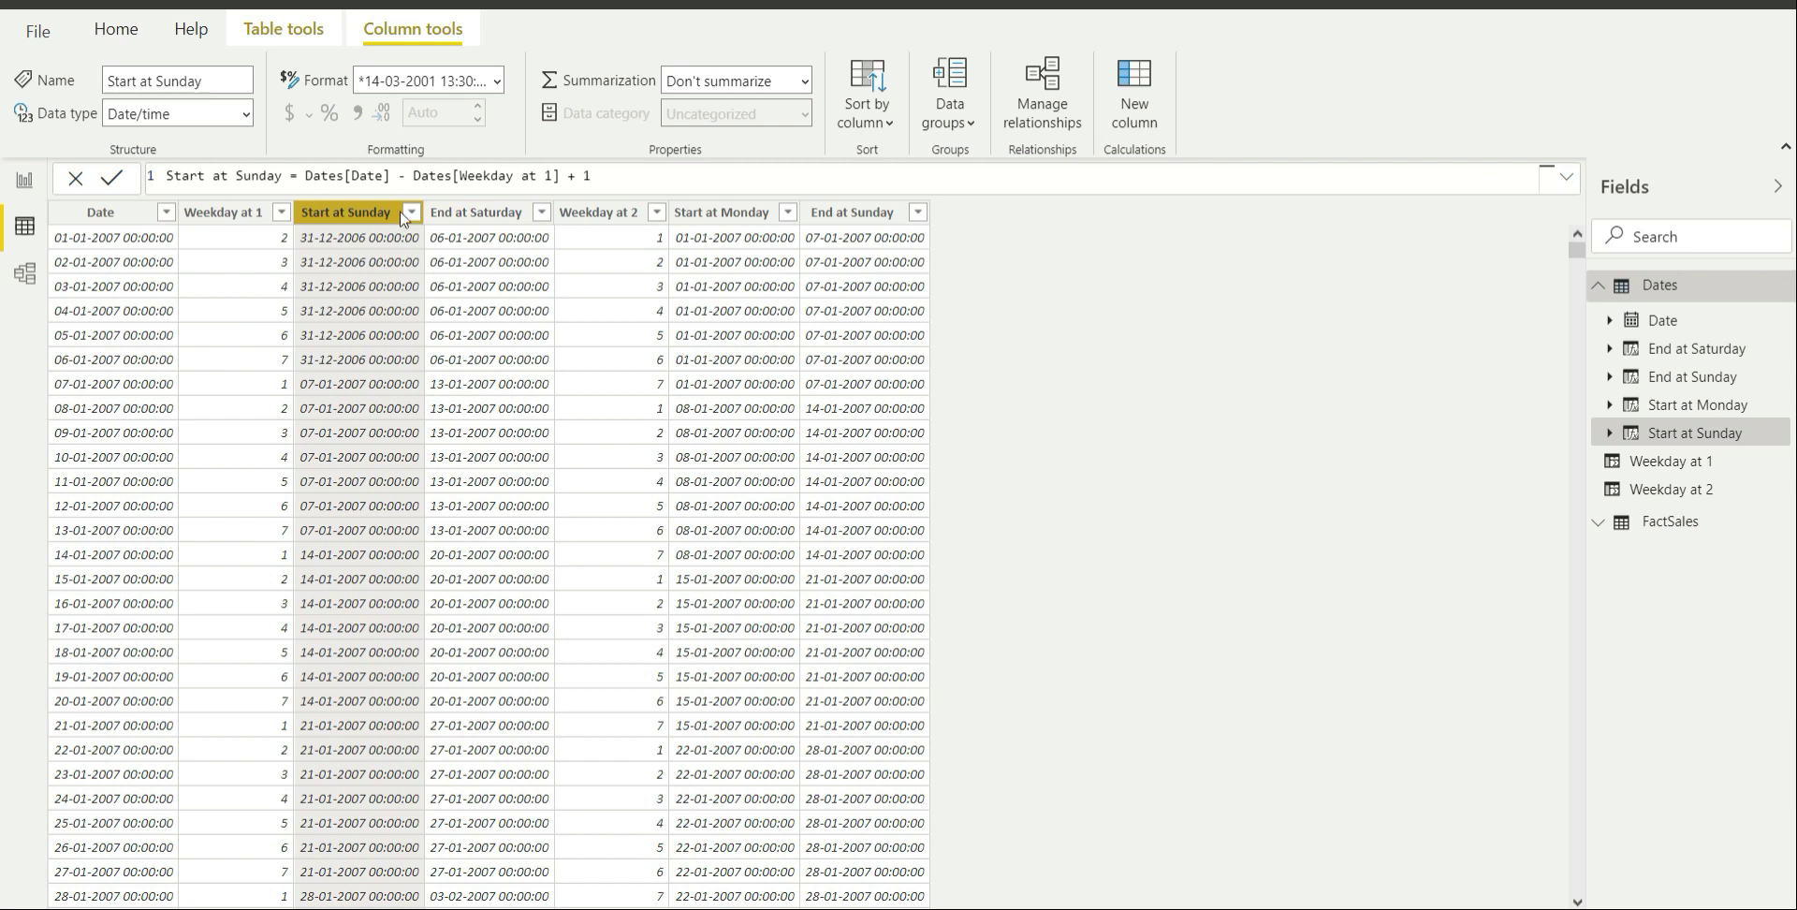
click(654, 183)
key(BackSpace)
key(BackSpace)
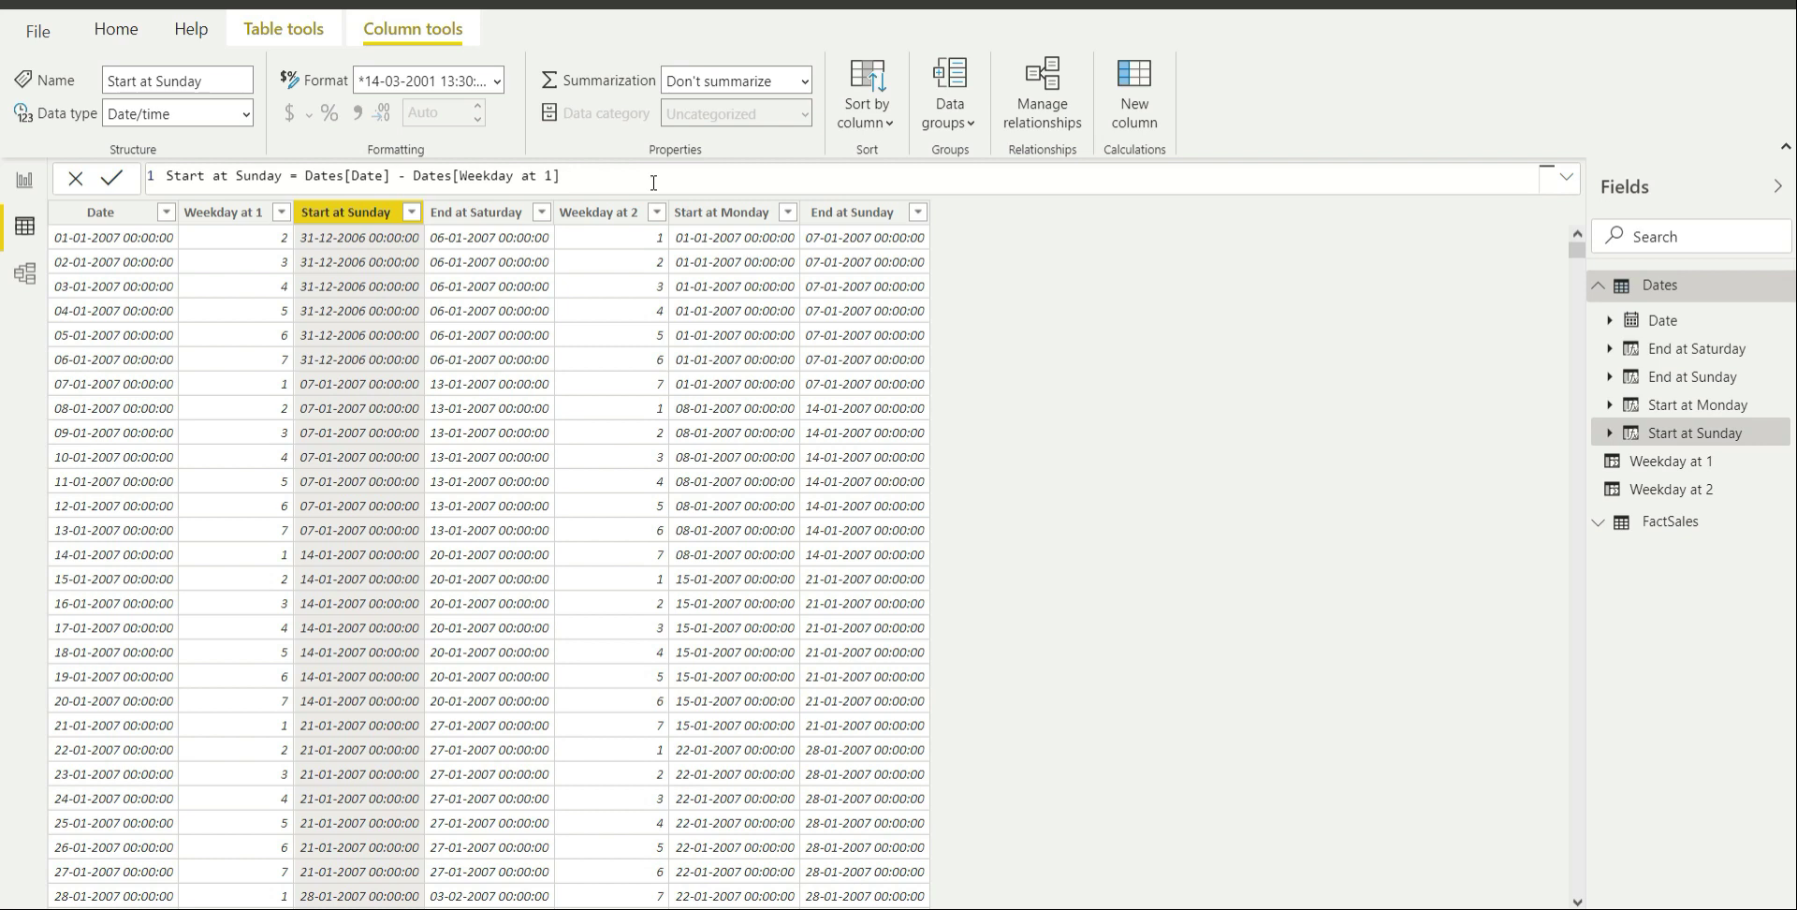
key(Return)
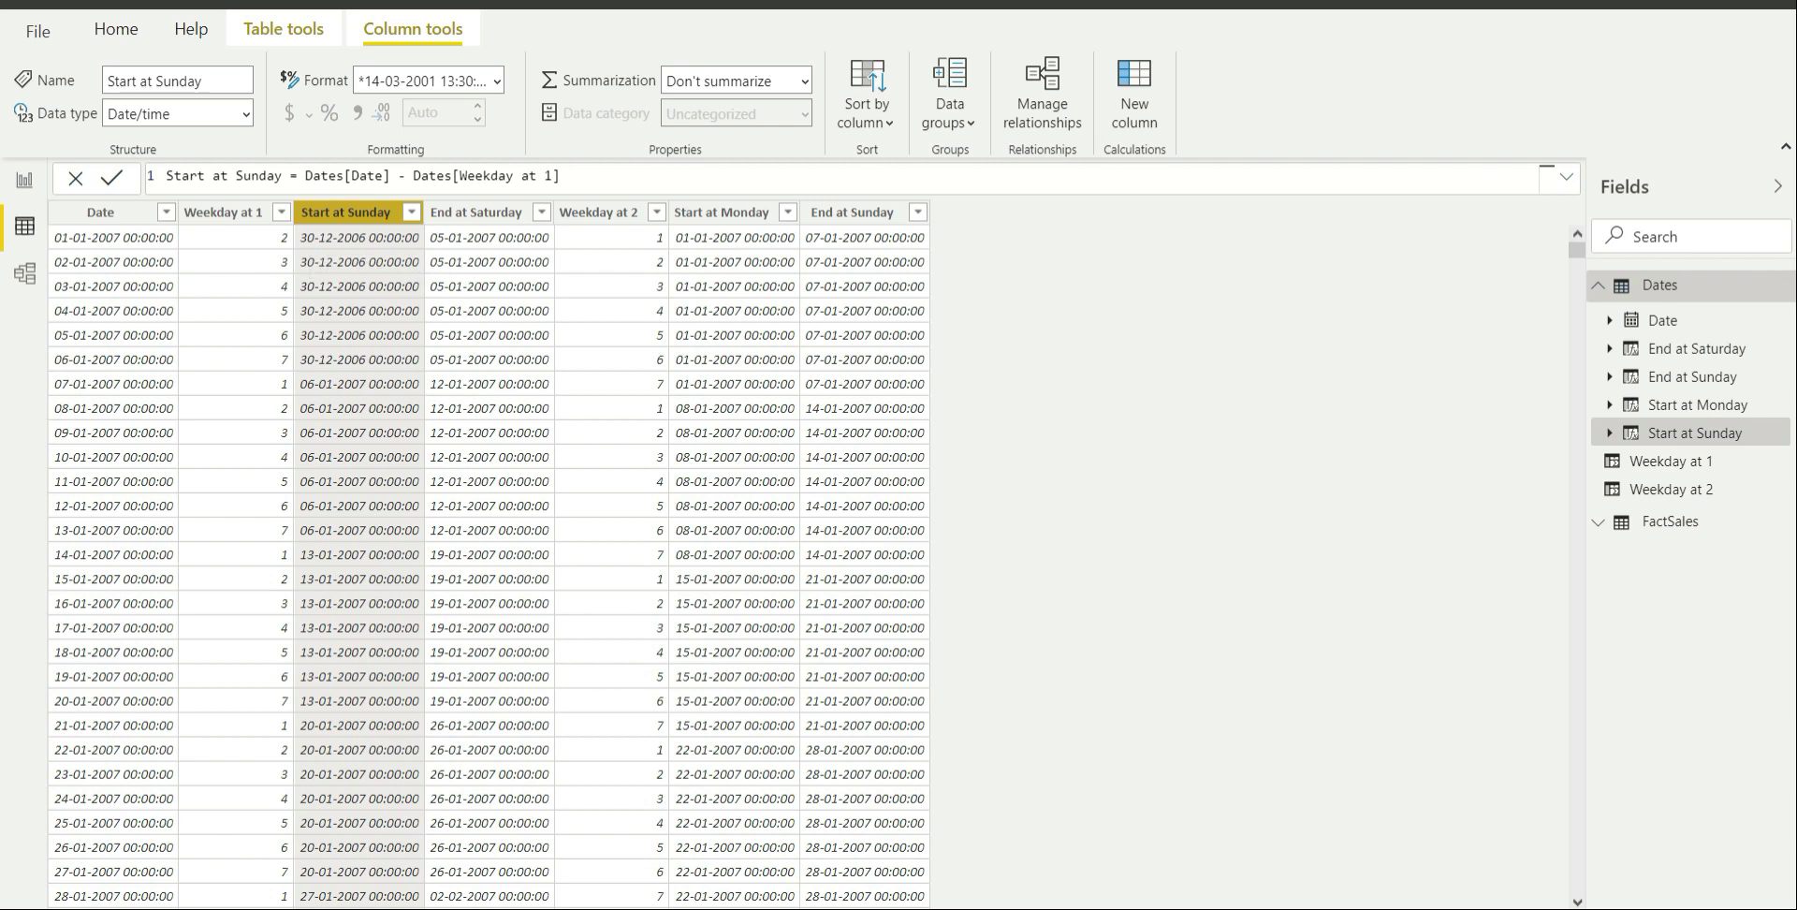
Switch to the Calendar app, check December 2006 in the year view, and return to the Dates table
key(alt+Tab)
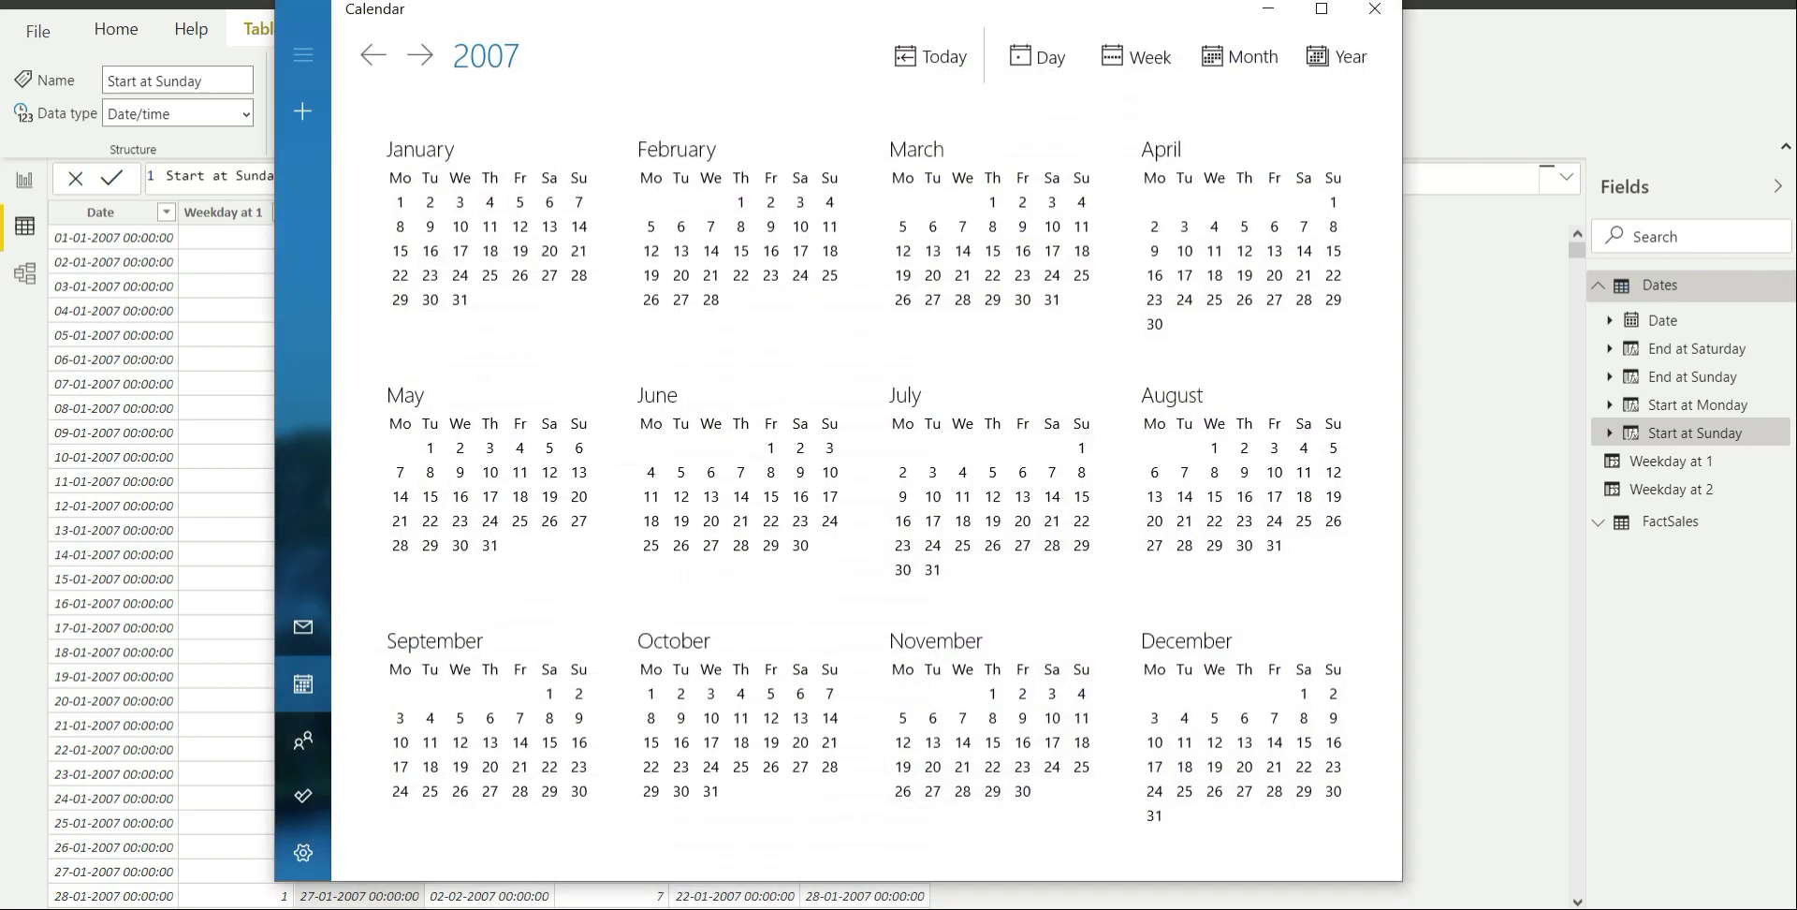
click(373, 55)
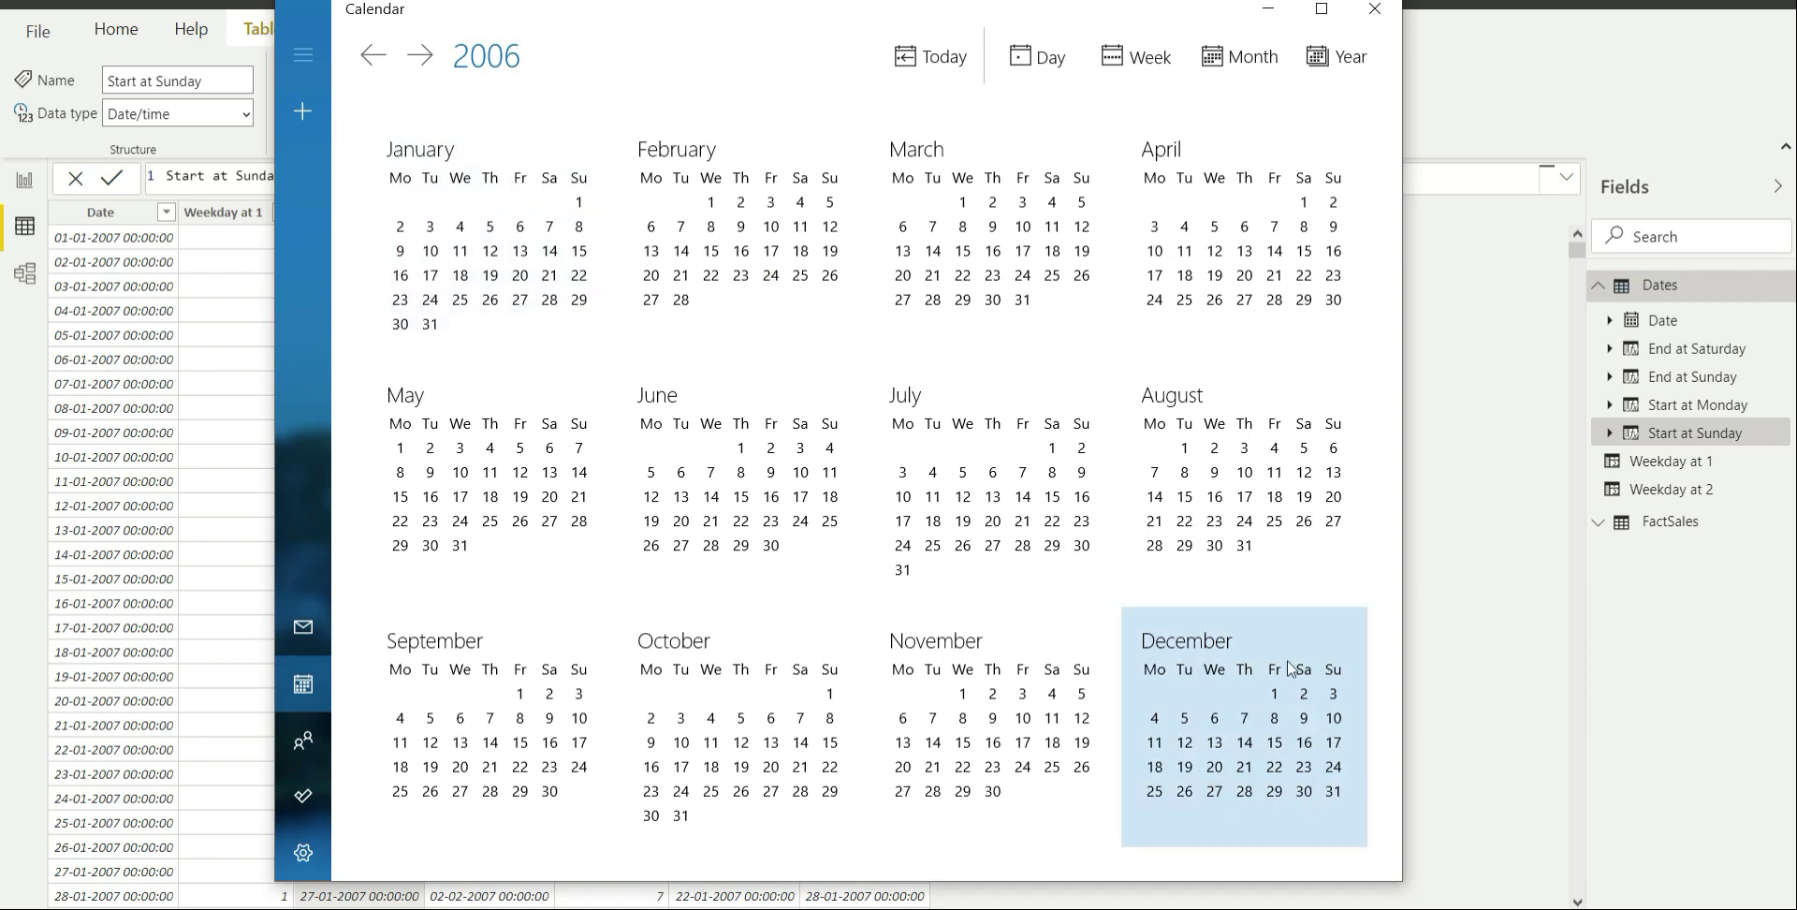
click(1269, 11)
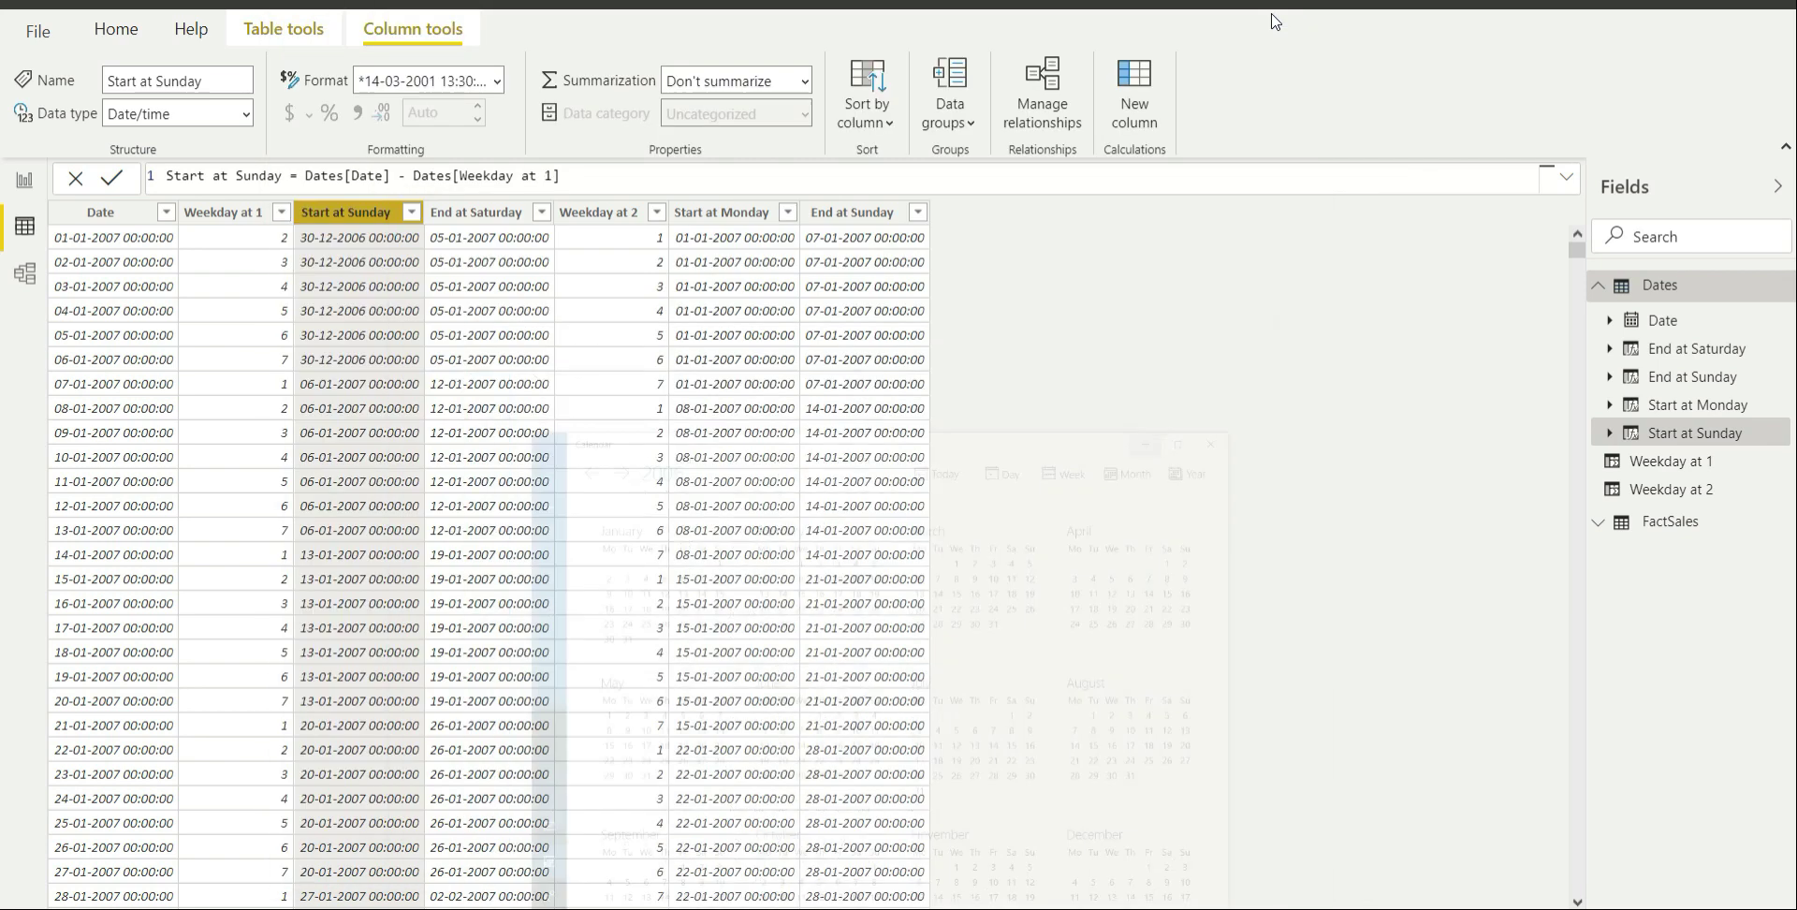
Add + 1 to the end of the Start at Sunday column formula
click(593, 181)
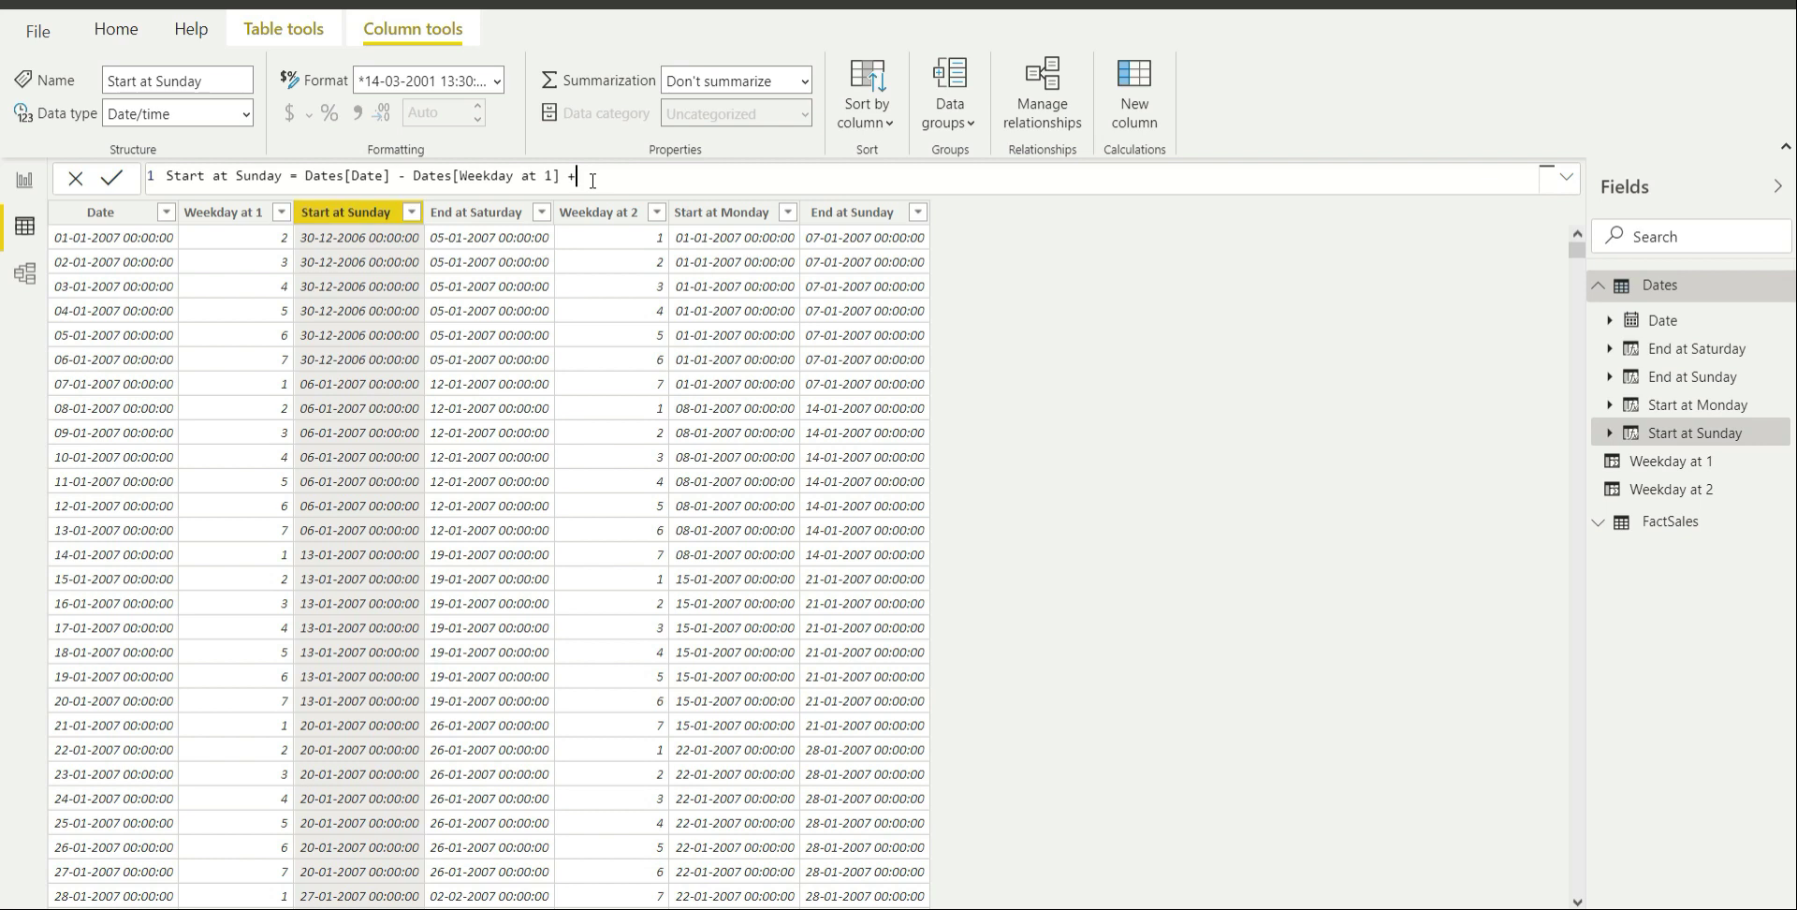
text(1)
key(Return)
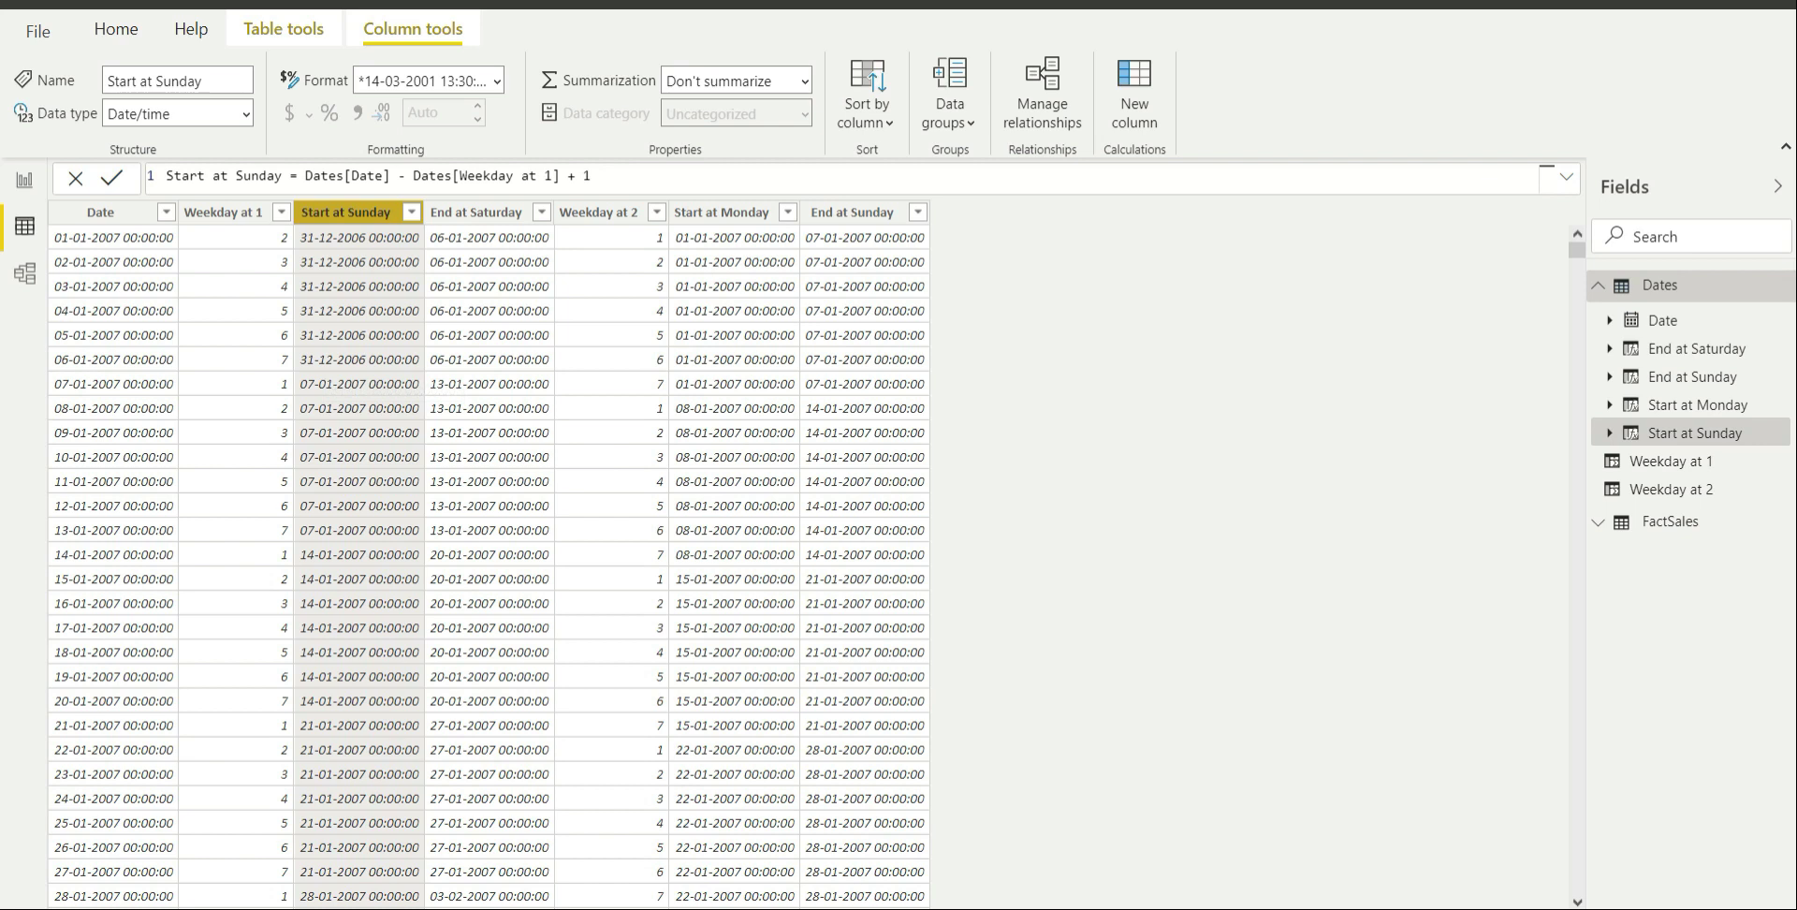
Check January 2007 in the Calendar app, then show the End at Saturday column's formula in the Dates table
key(alt+Tab)
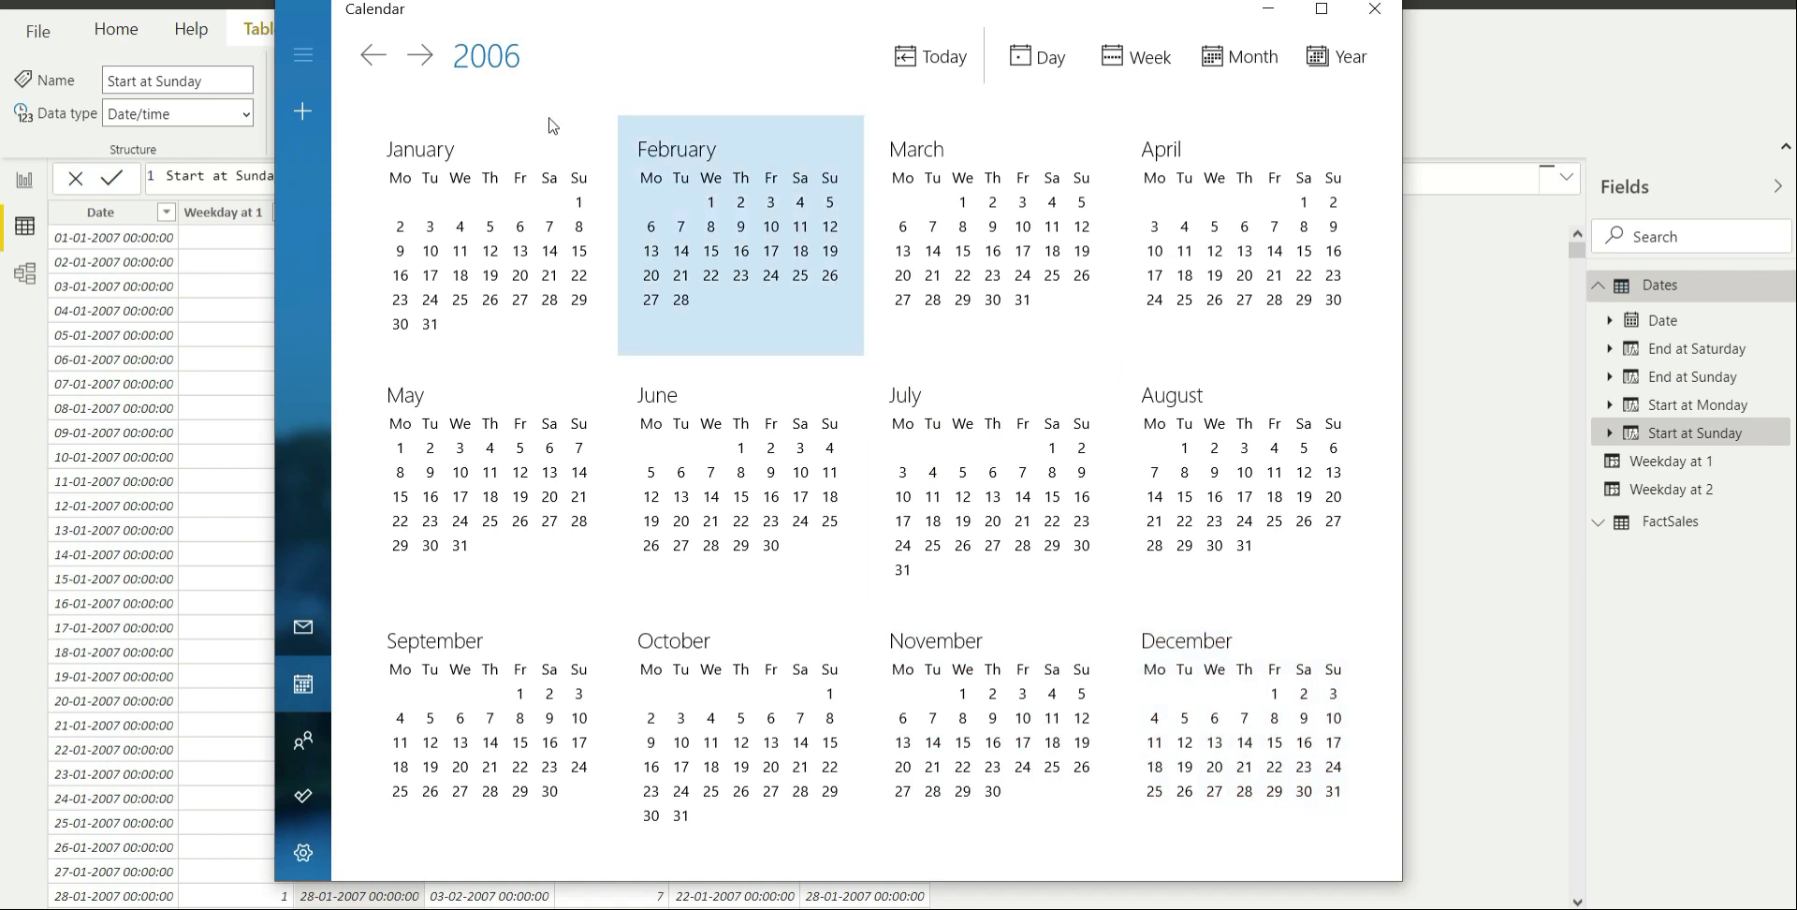
click(419, 55)
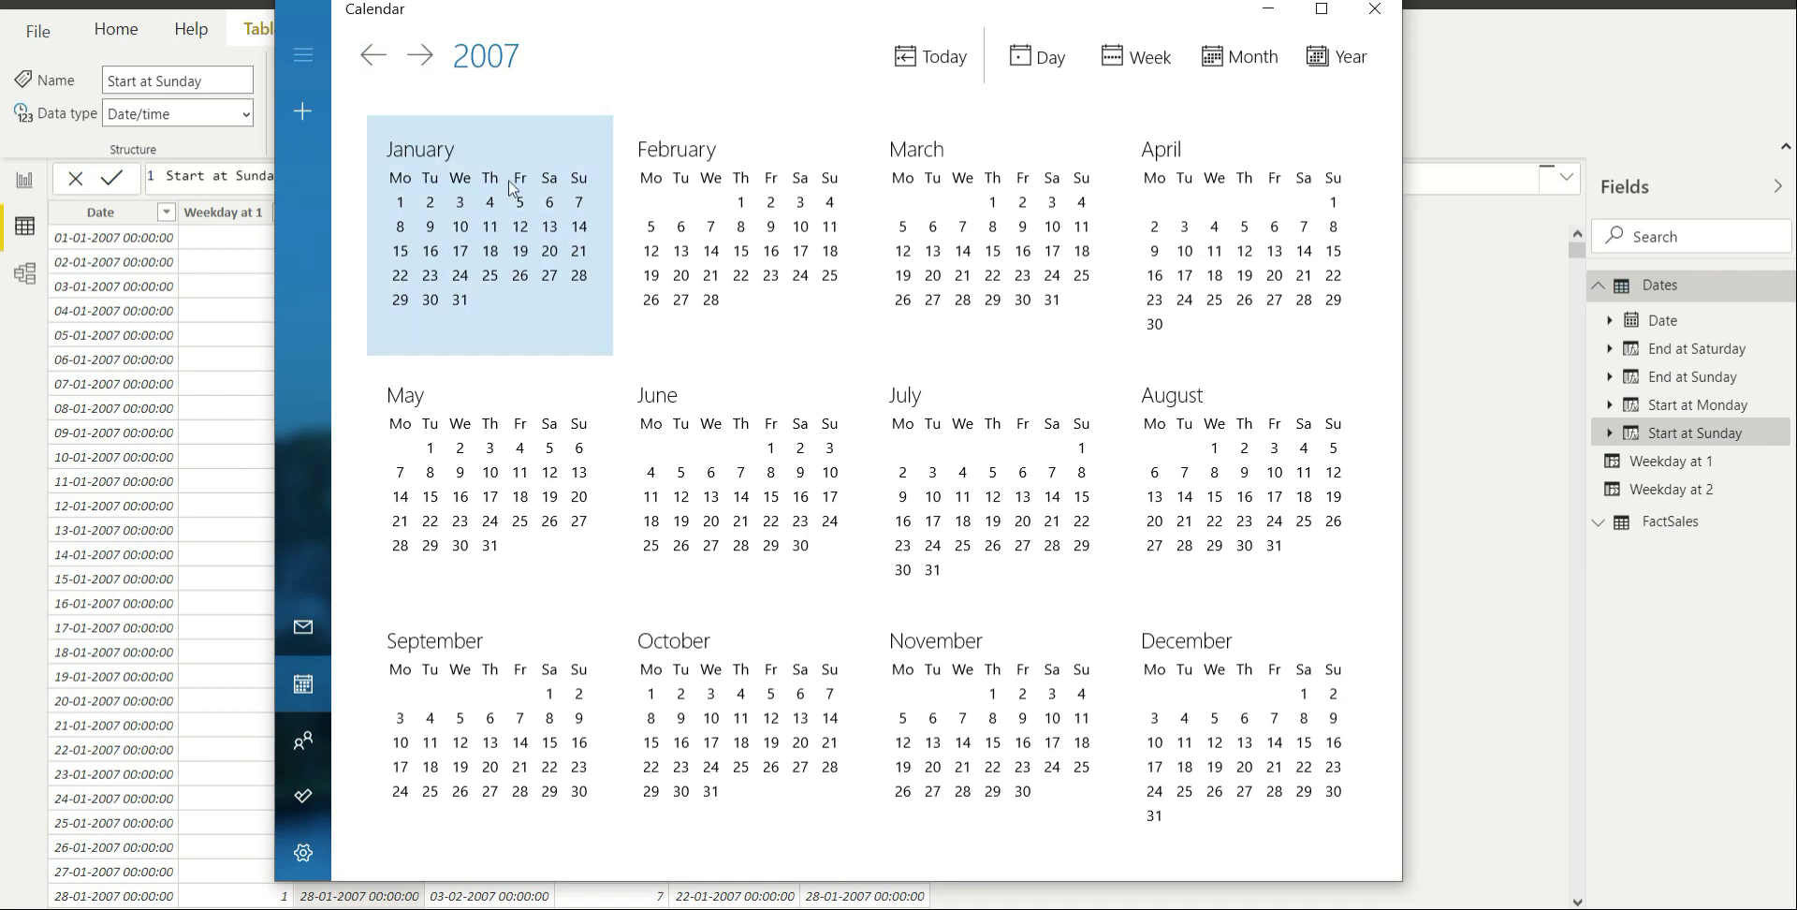
click(1268, 9)
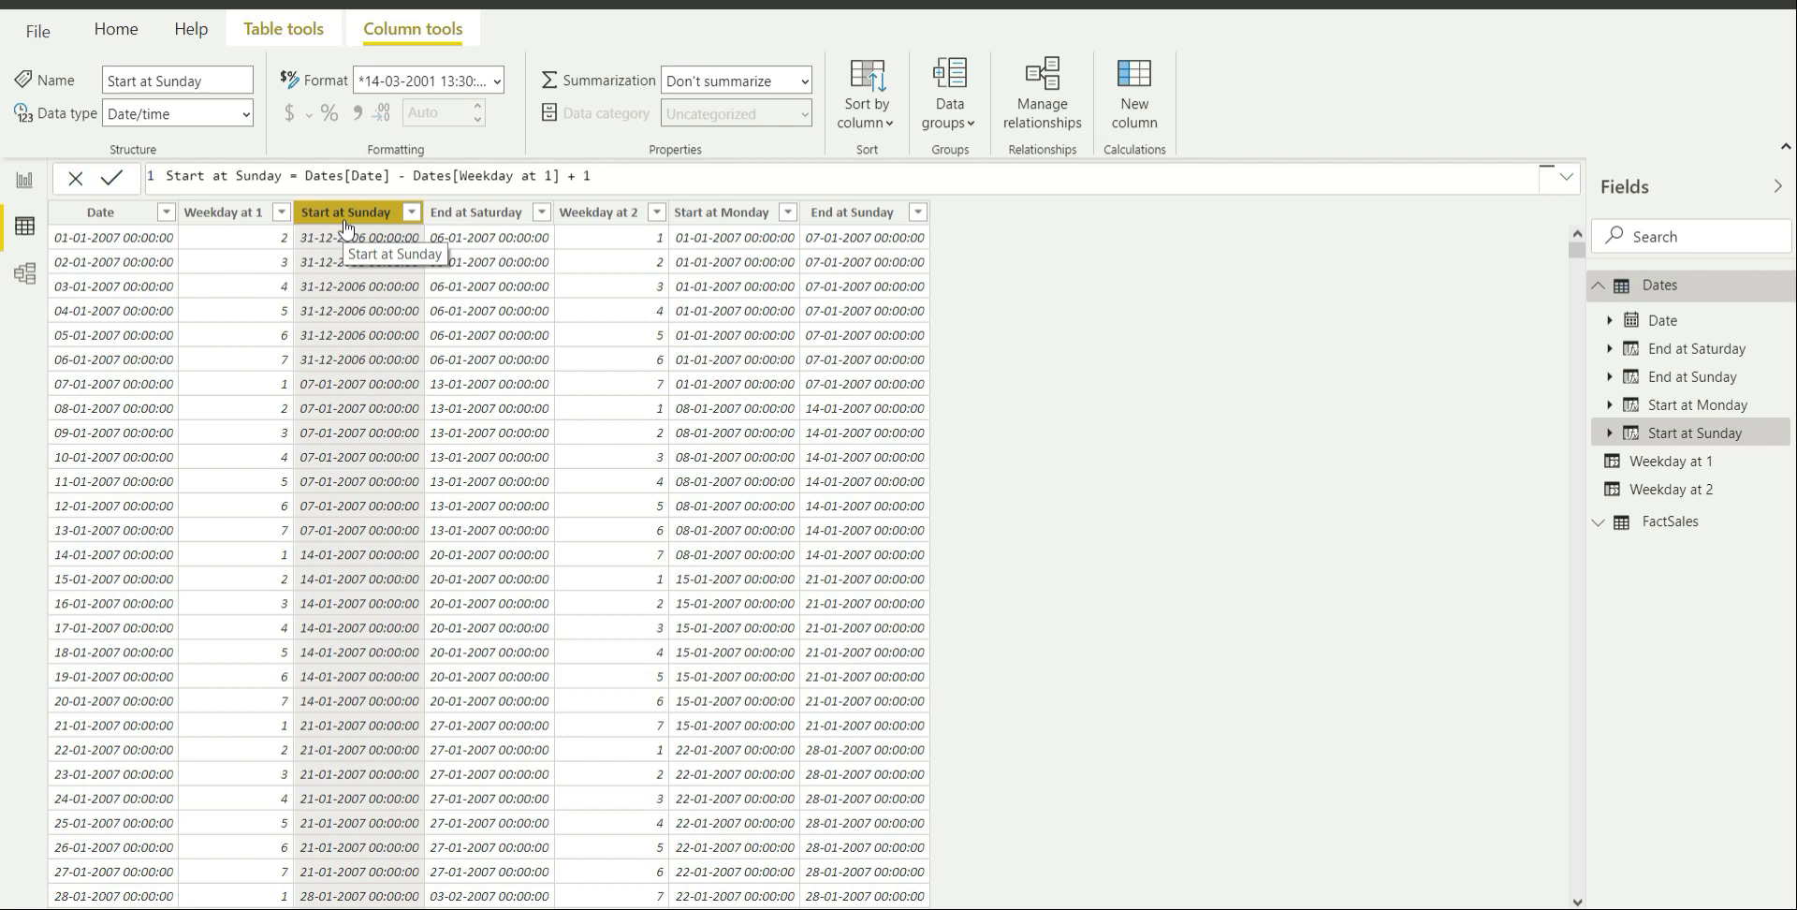
click(502, 215)
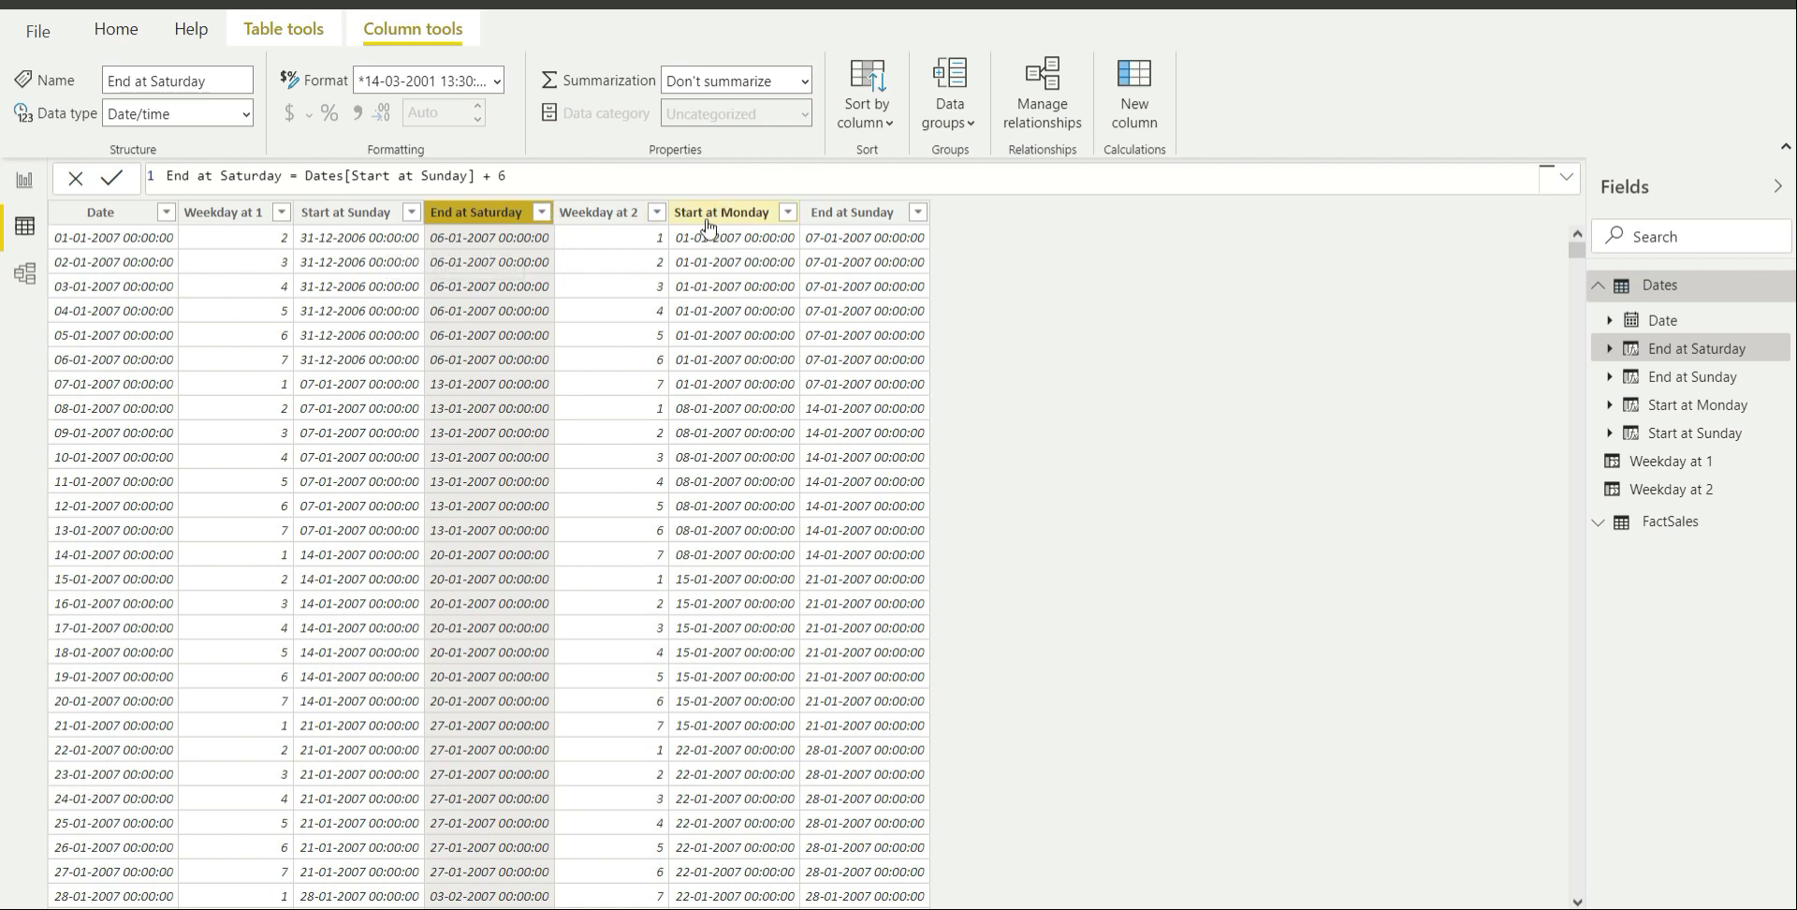
Show the Weekday at 2 column's formula and review the WEEKDAY return type options by re-entering 2
click(600, 212)
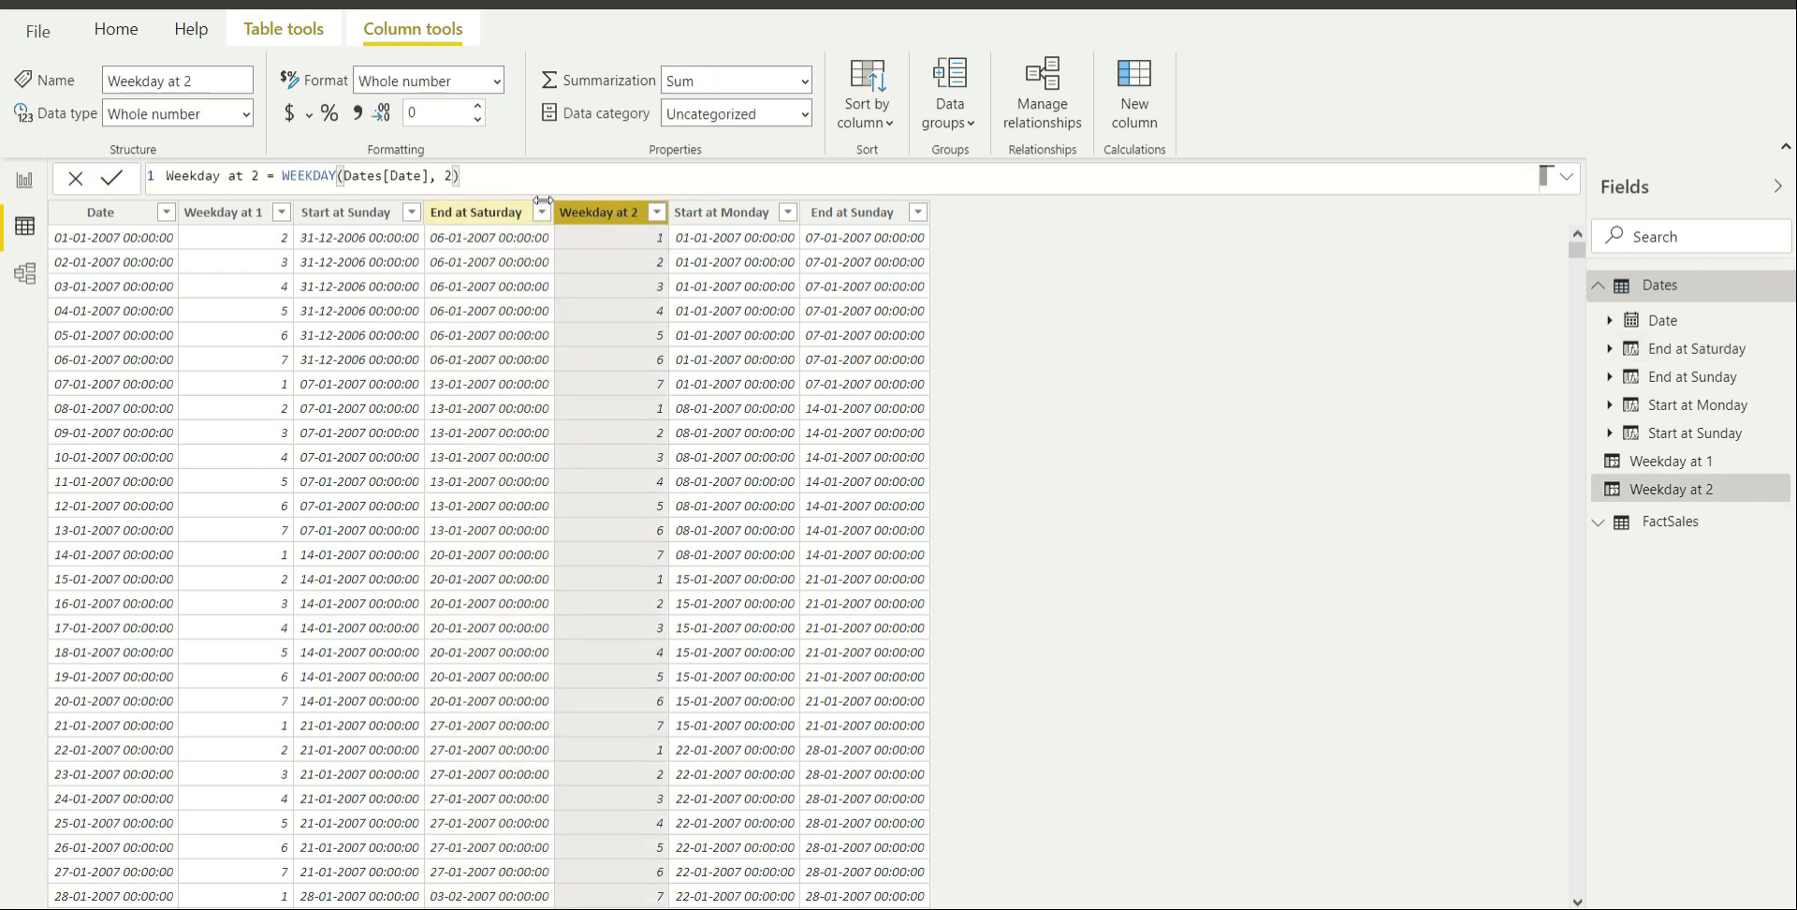
click(462, 185)
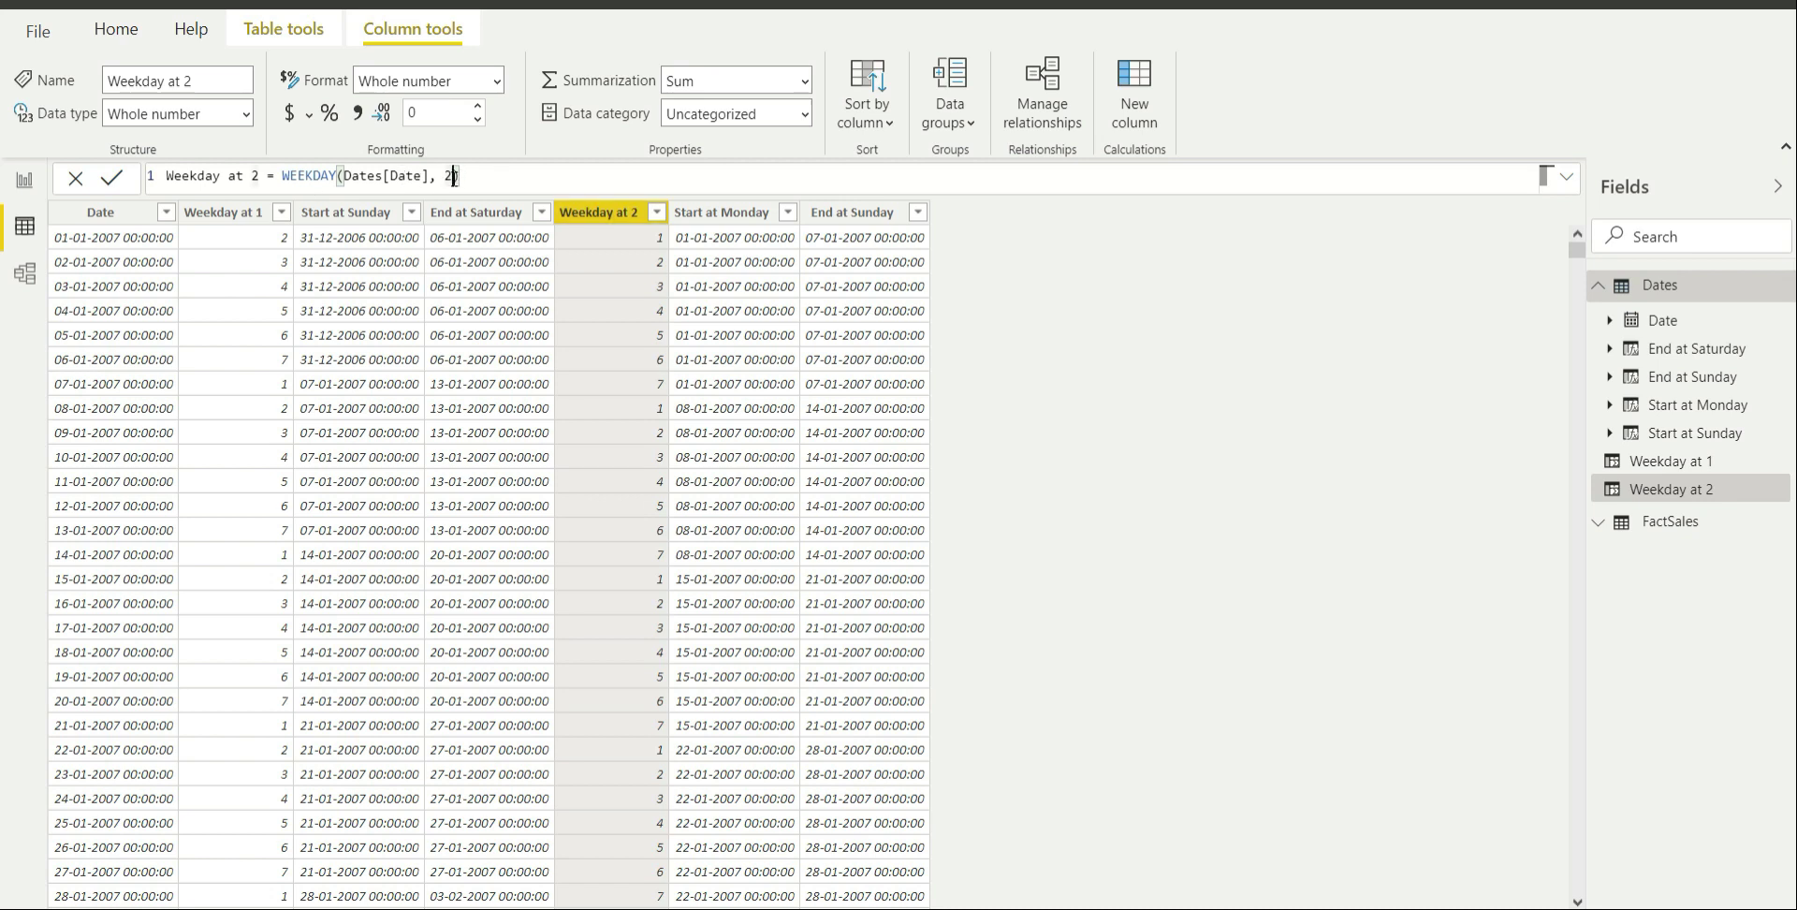
key(BackSpace)
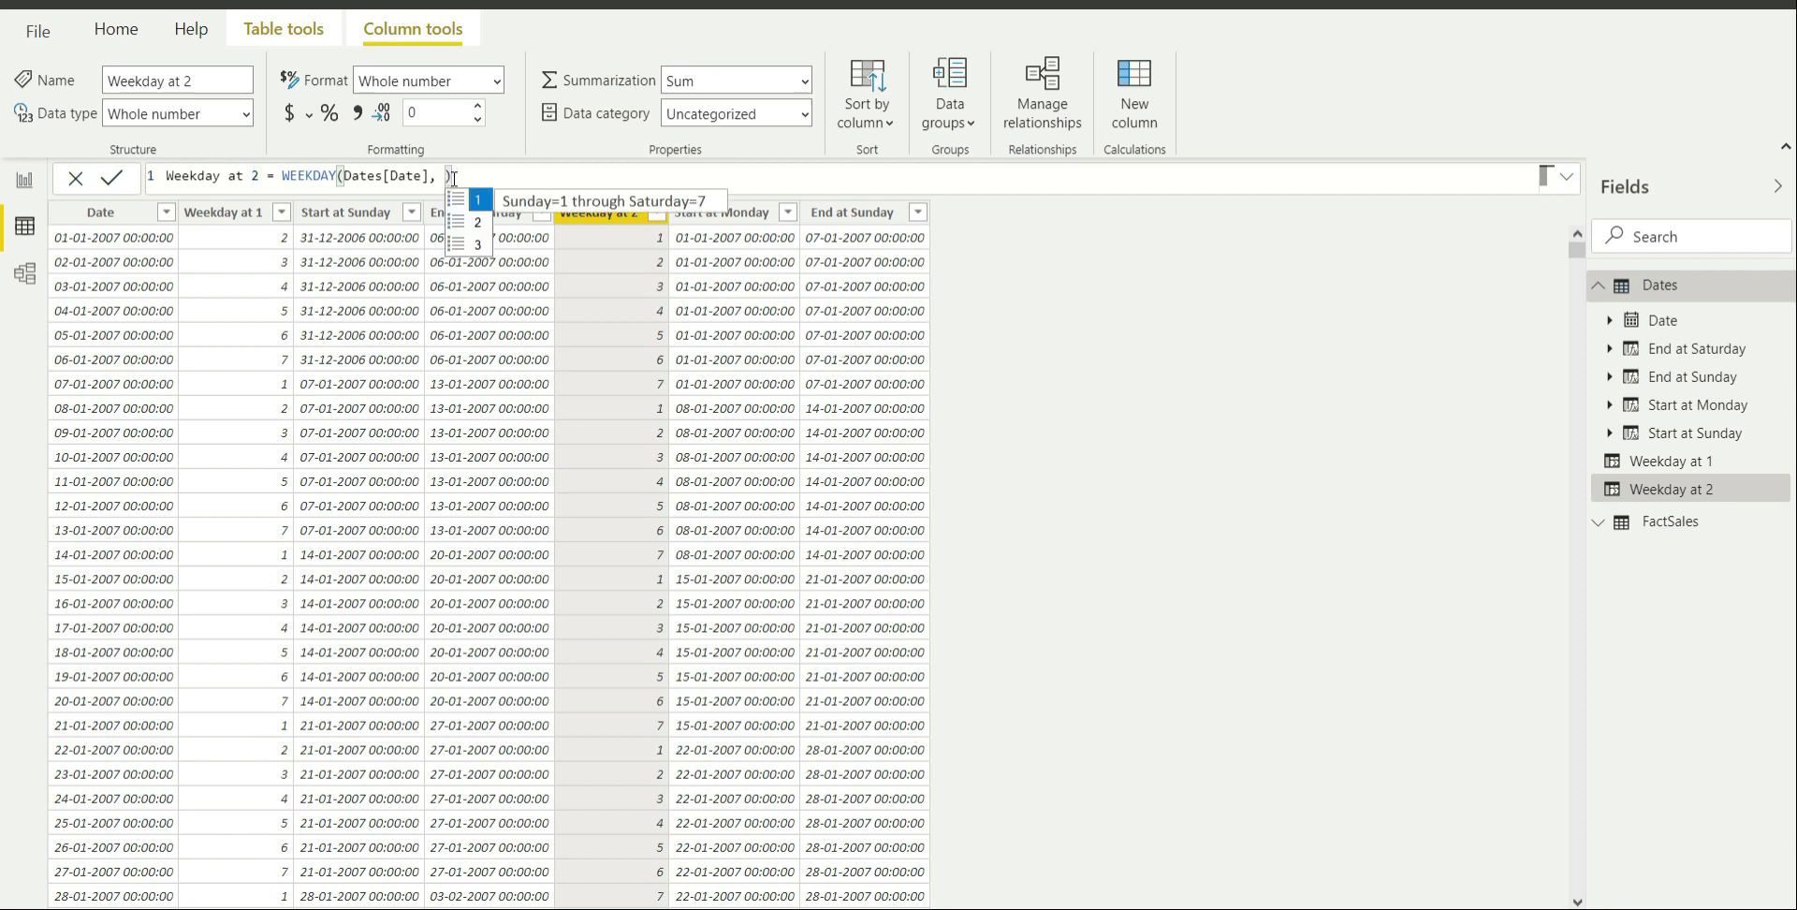
text(2)
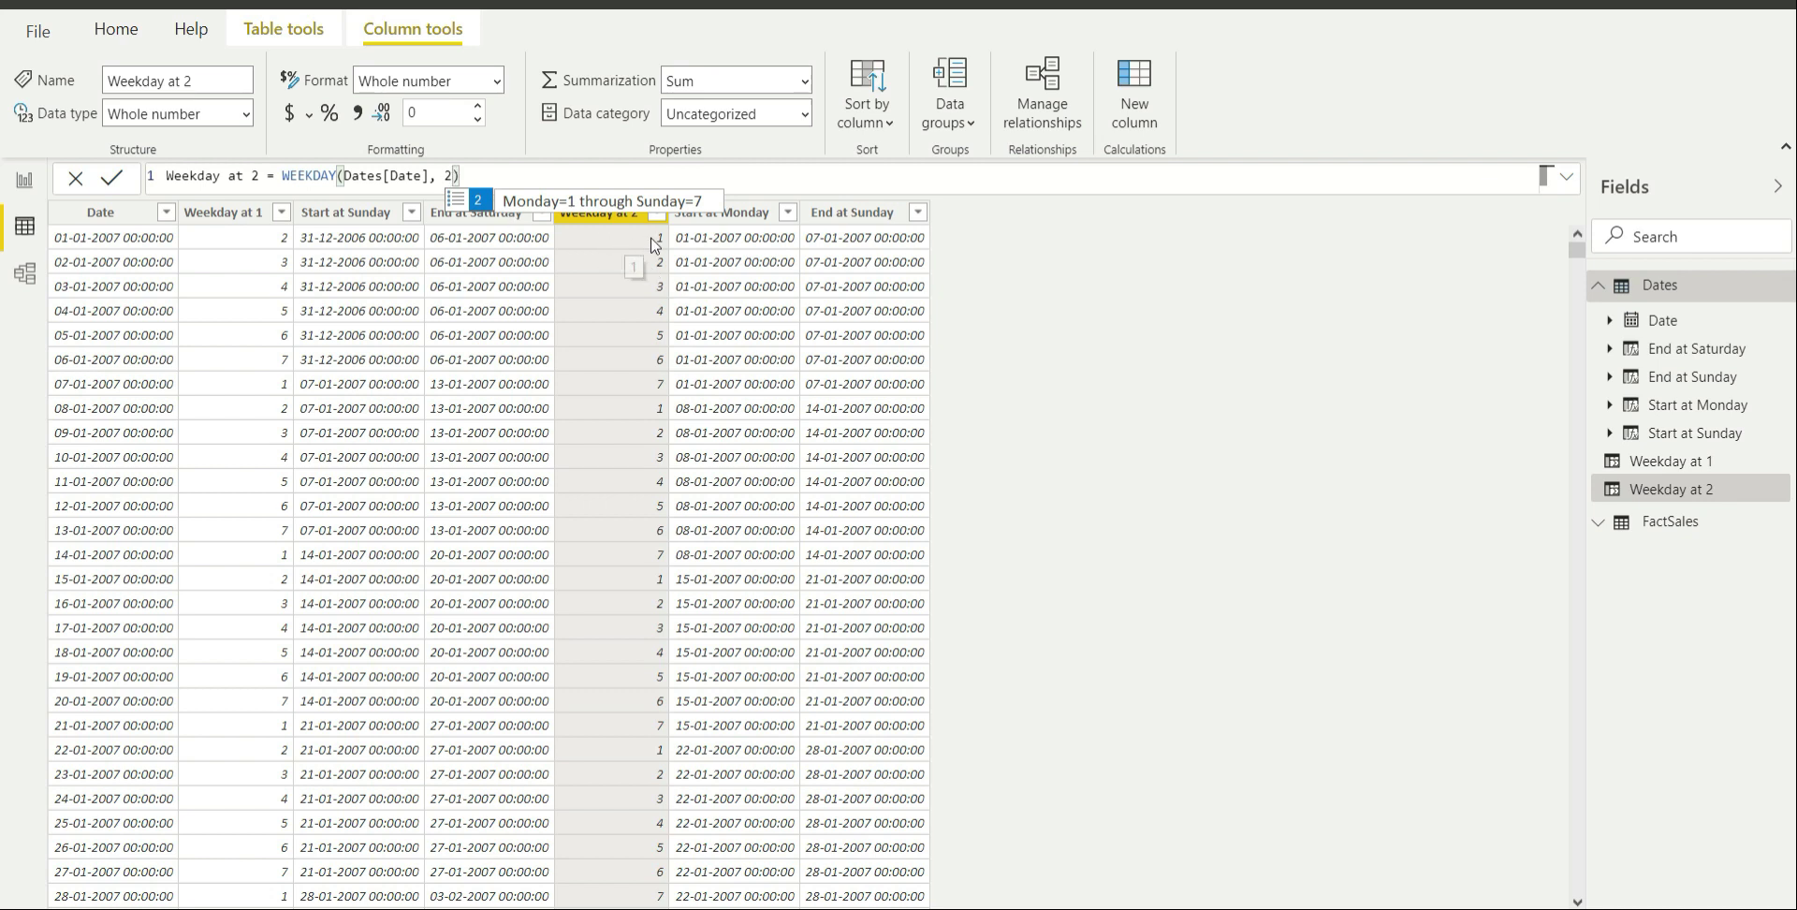
Show the Start at Monday column's formula and check January 2007 in the Calendar app before returning to the Dates table
click(756, 222)
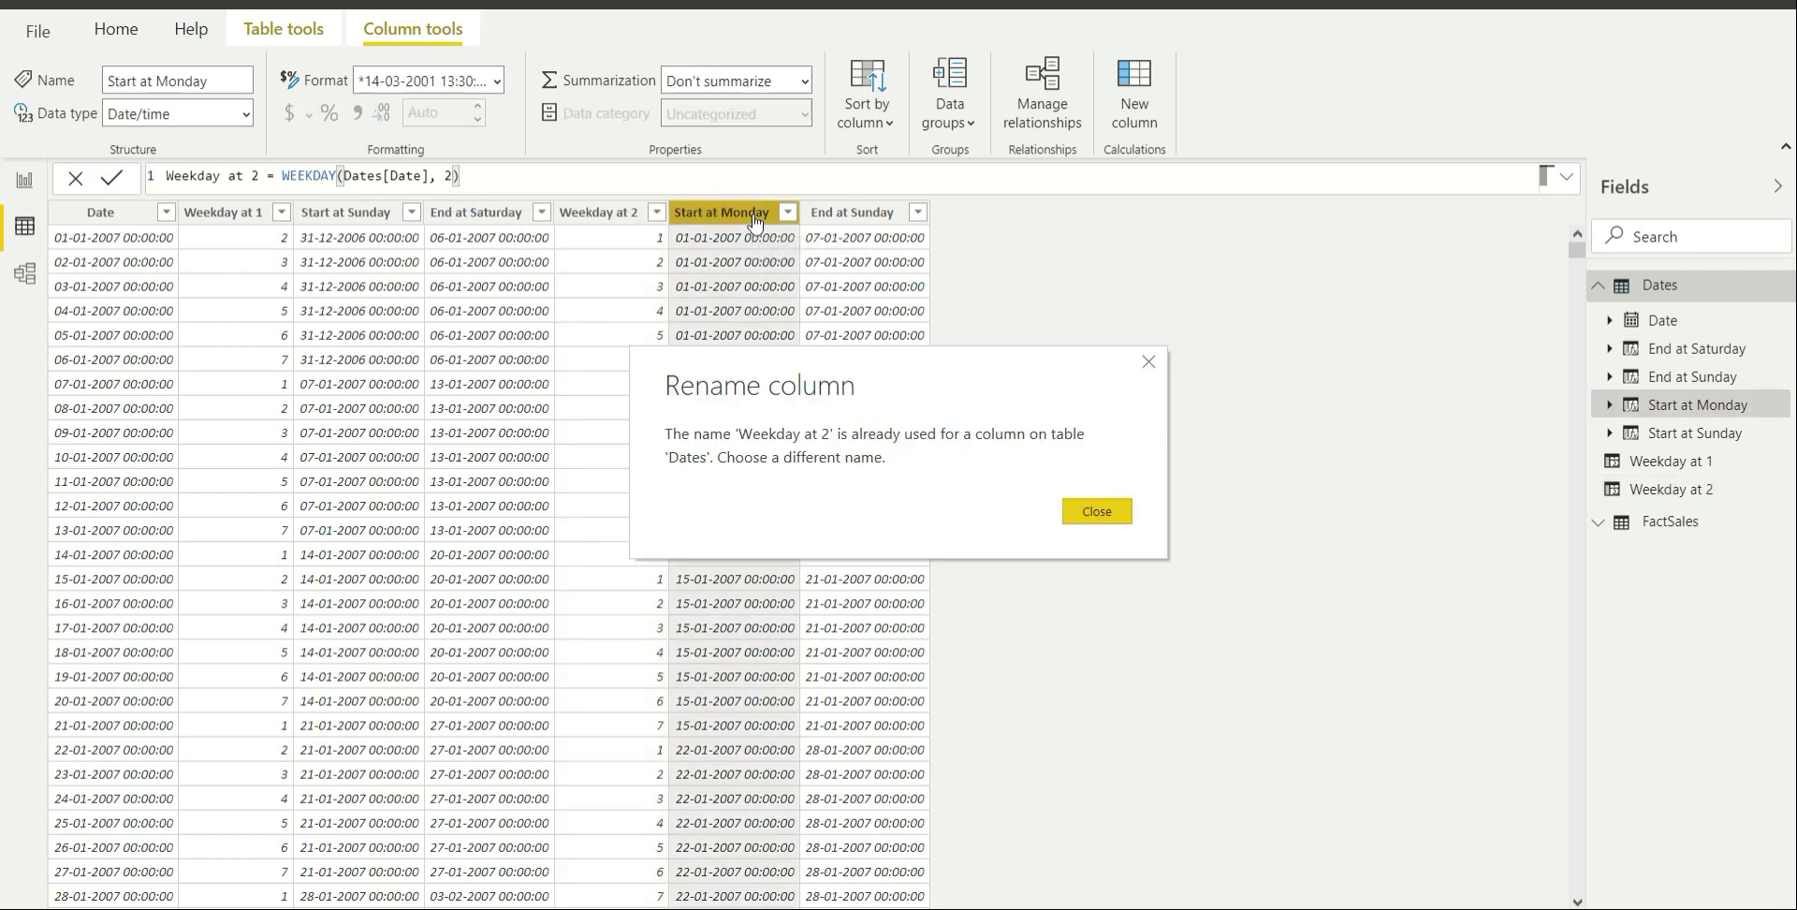
click(1097, 511)
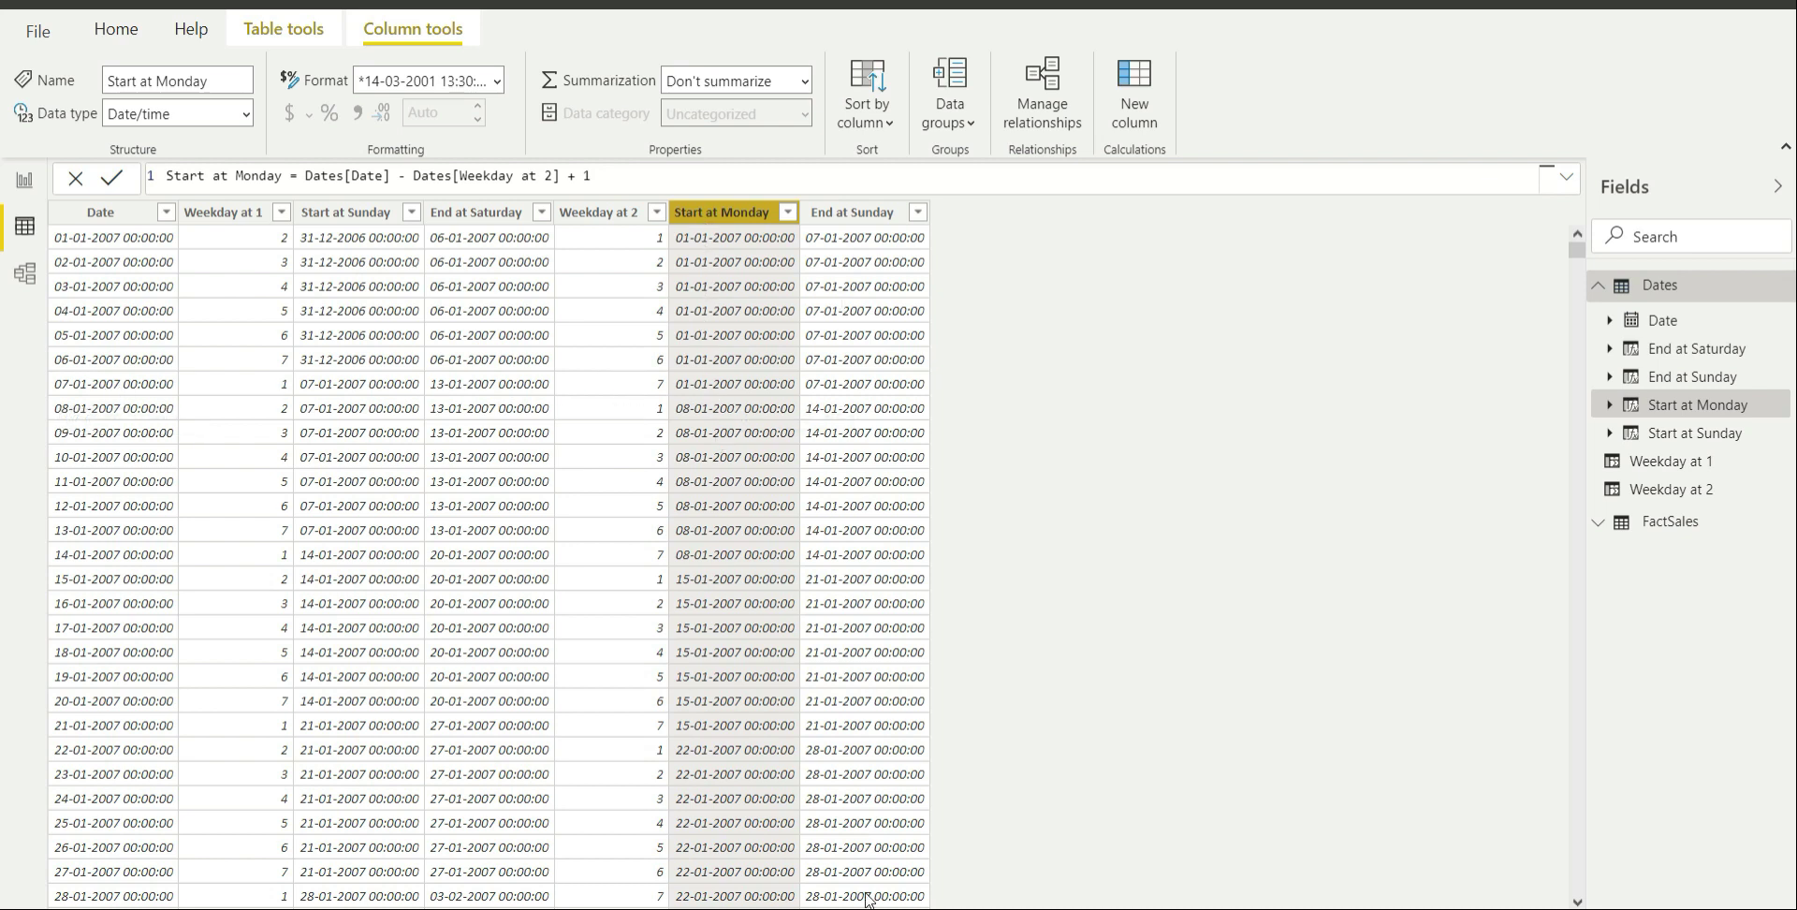
key(alt+Tab)
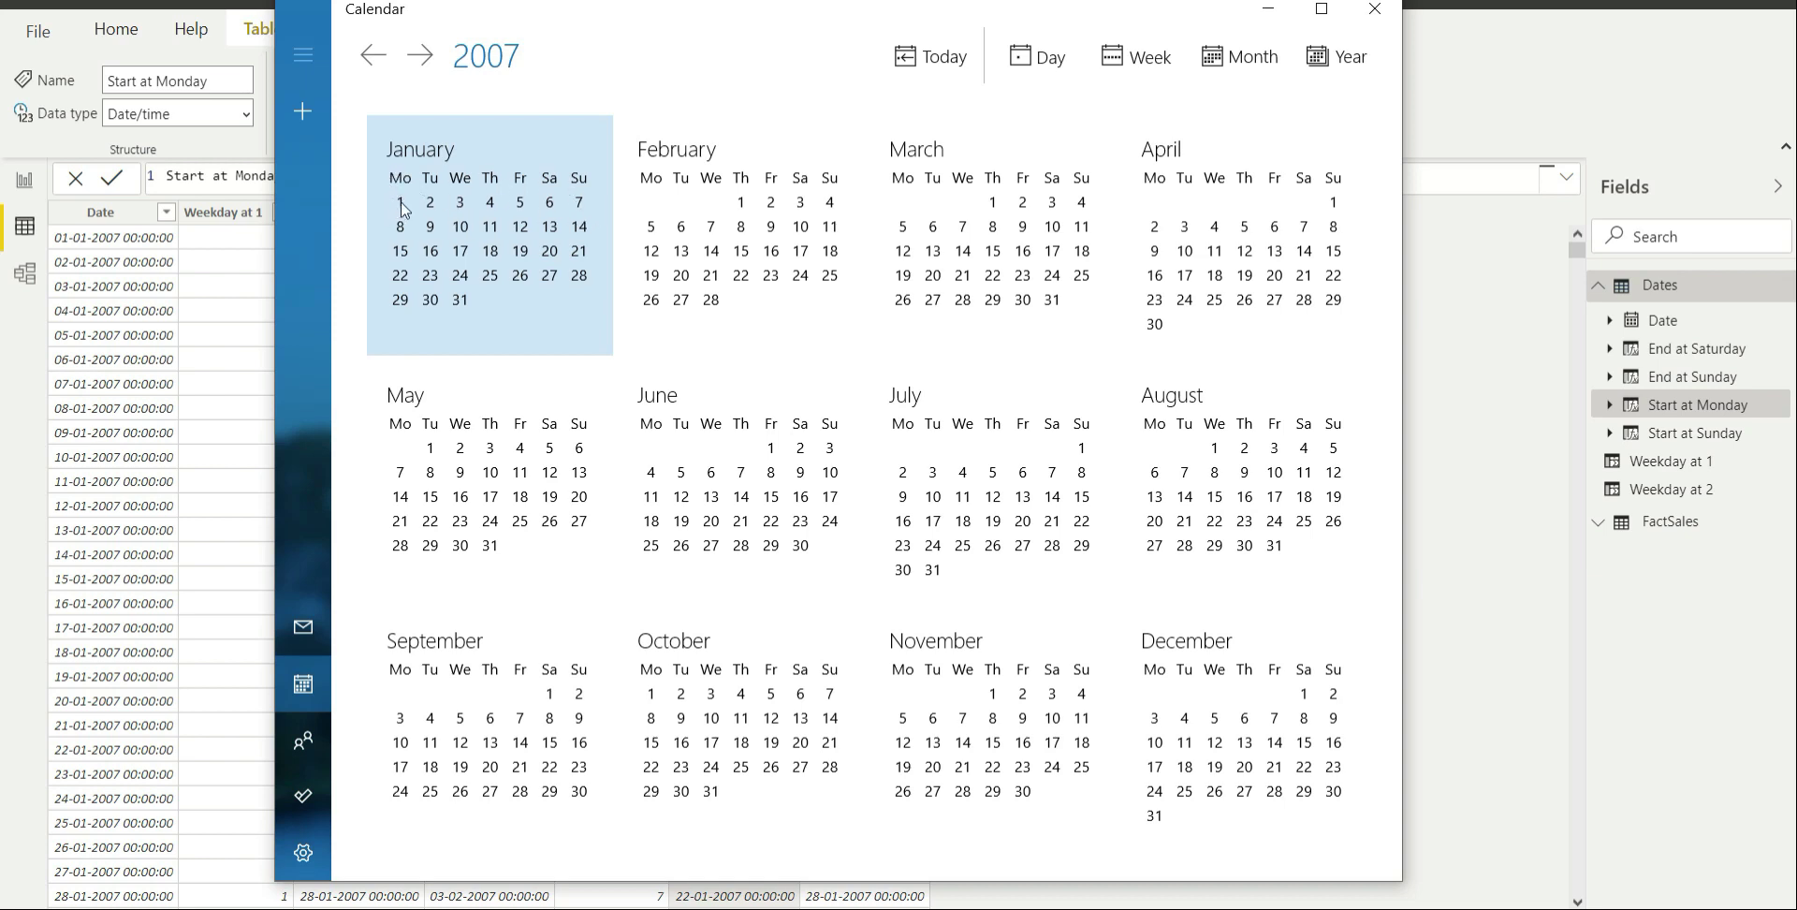
click(1271, 11)
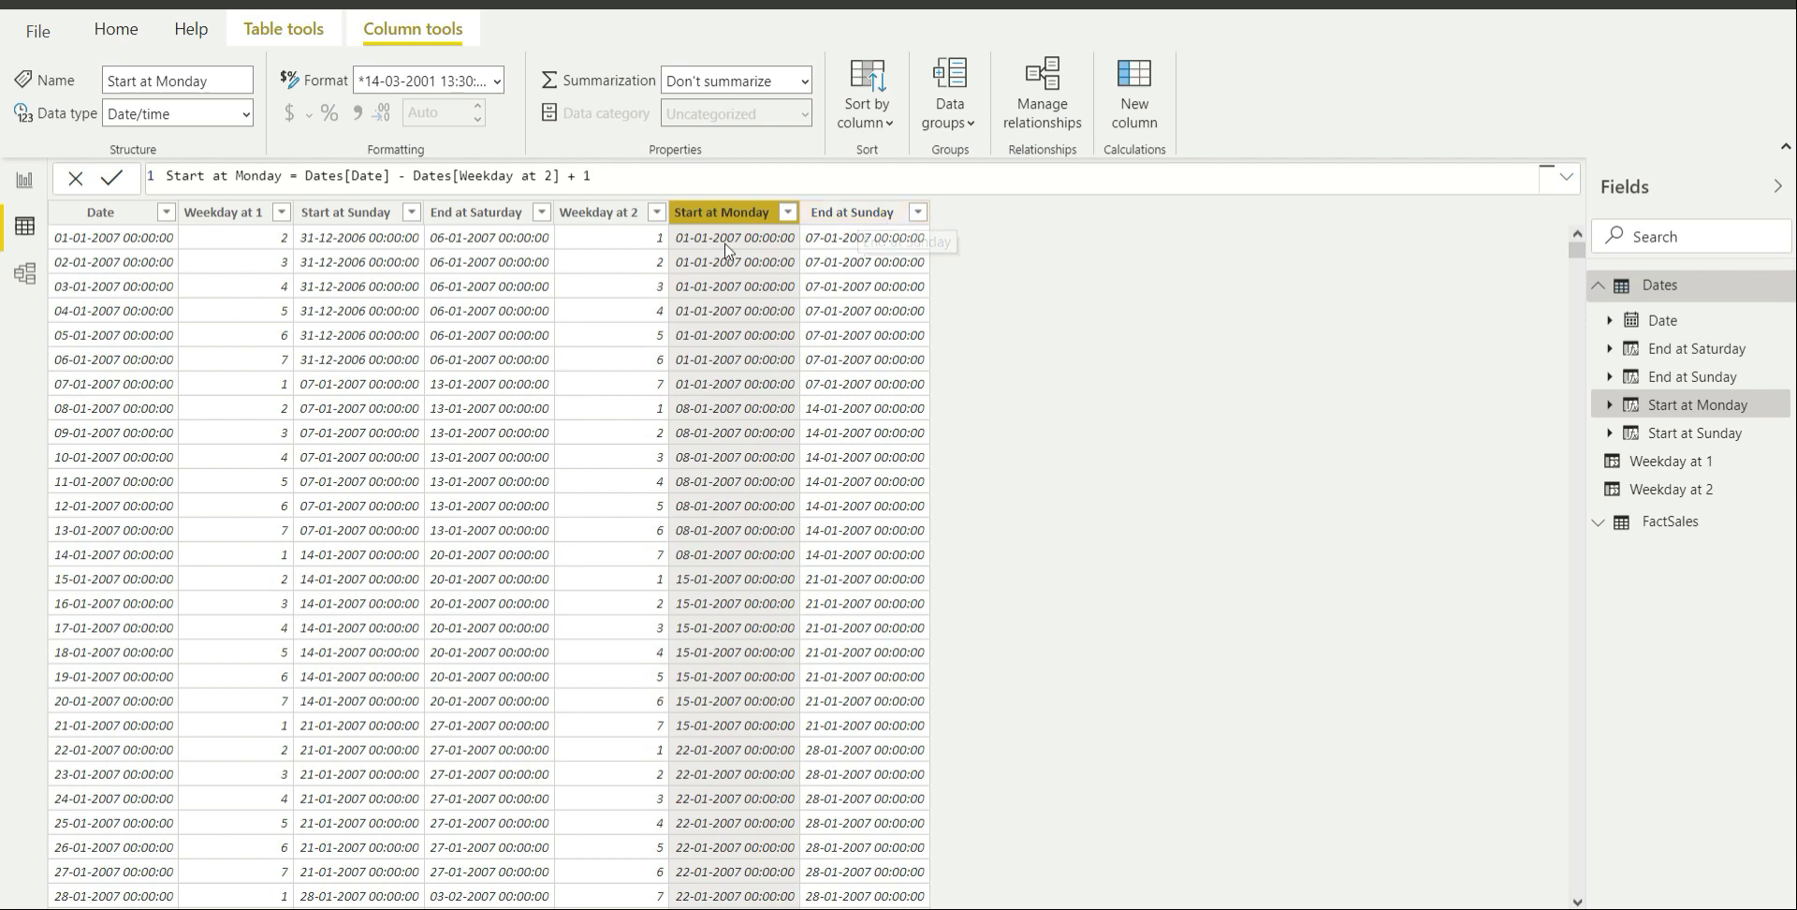
Show the End at Sunday column's formula, and view the relationship between FactSales and Dates in the data model
click(877, 218)
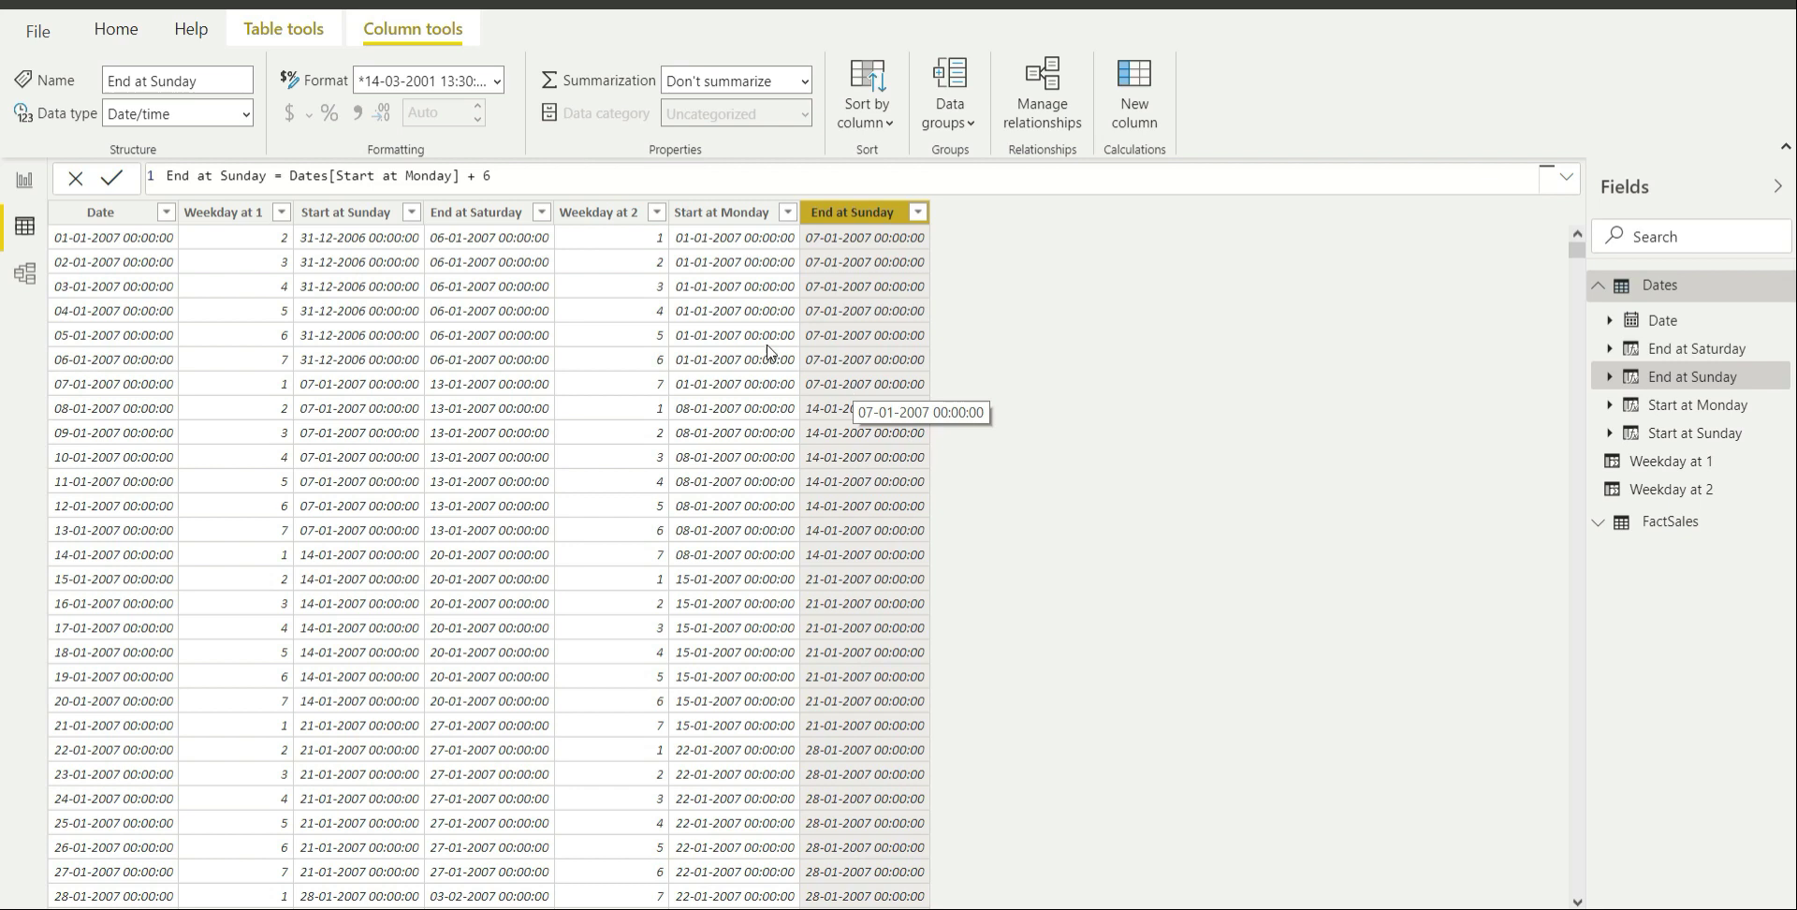
click(25, 275)
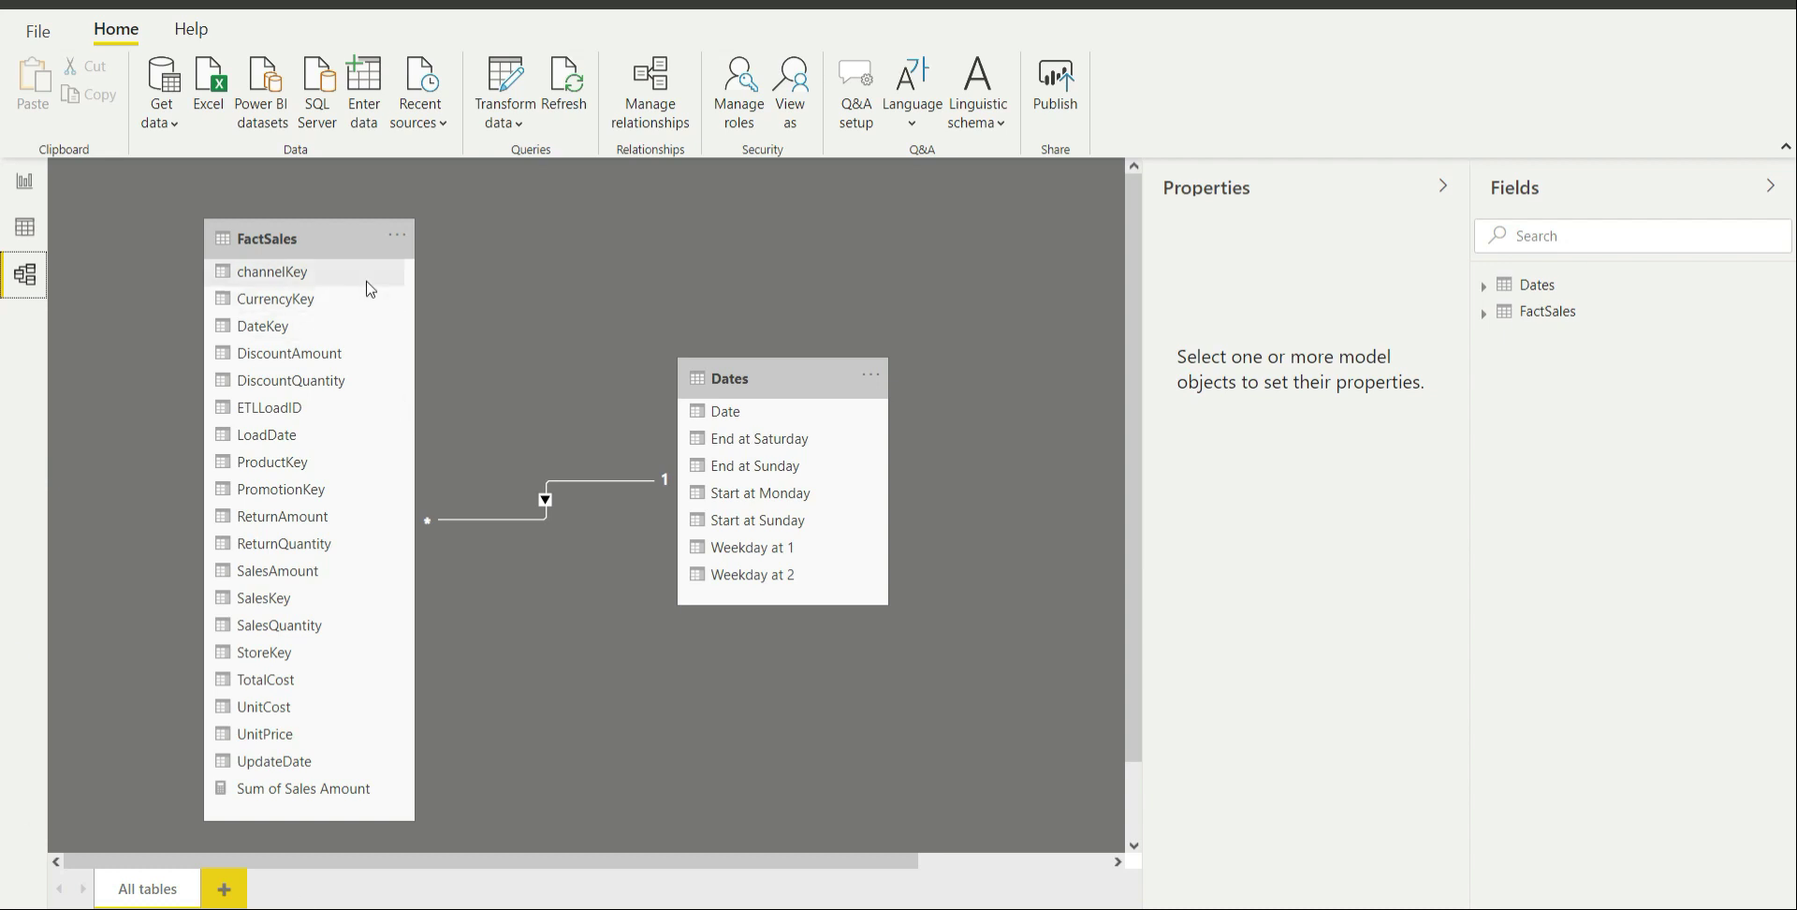
Return to the Demo report page, expand the Filters, Visualizations and Fields panes, and inspect the fields of both weekly sales tables
click(25, 184)
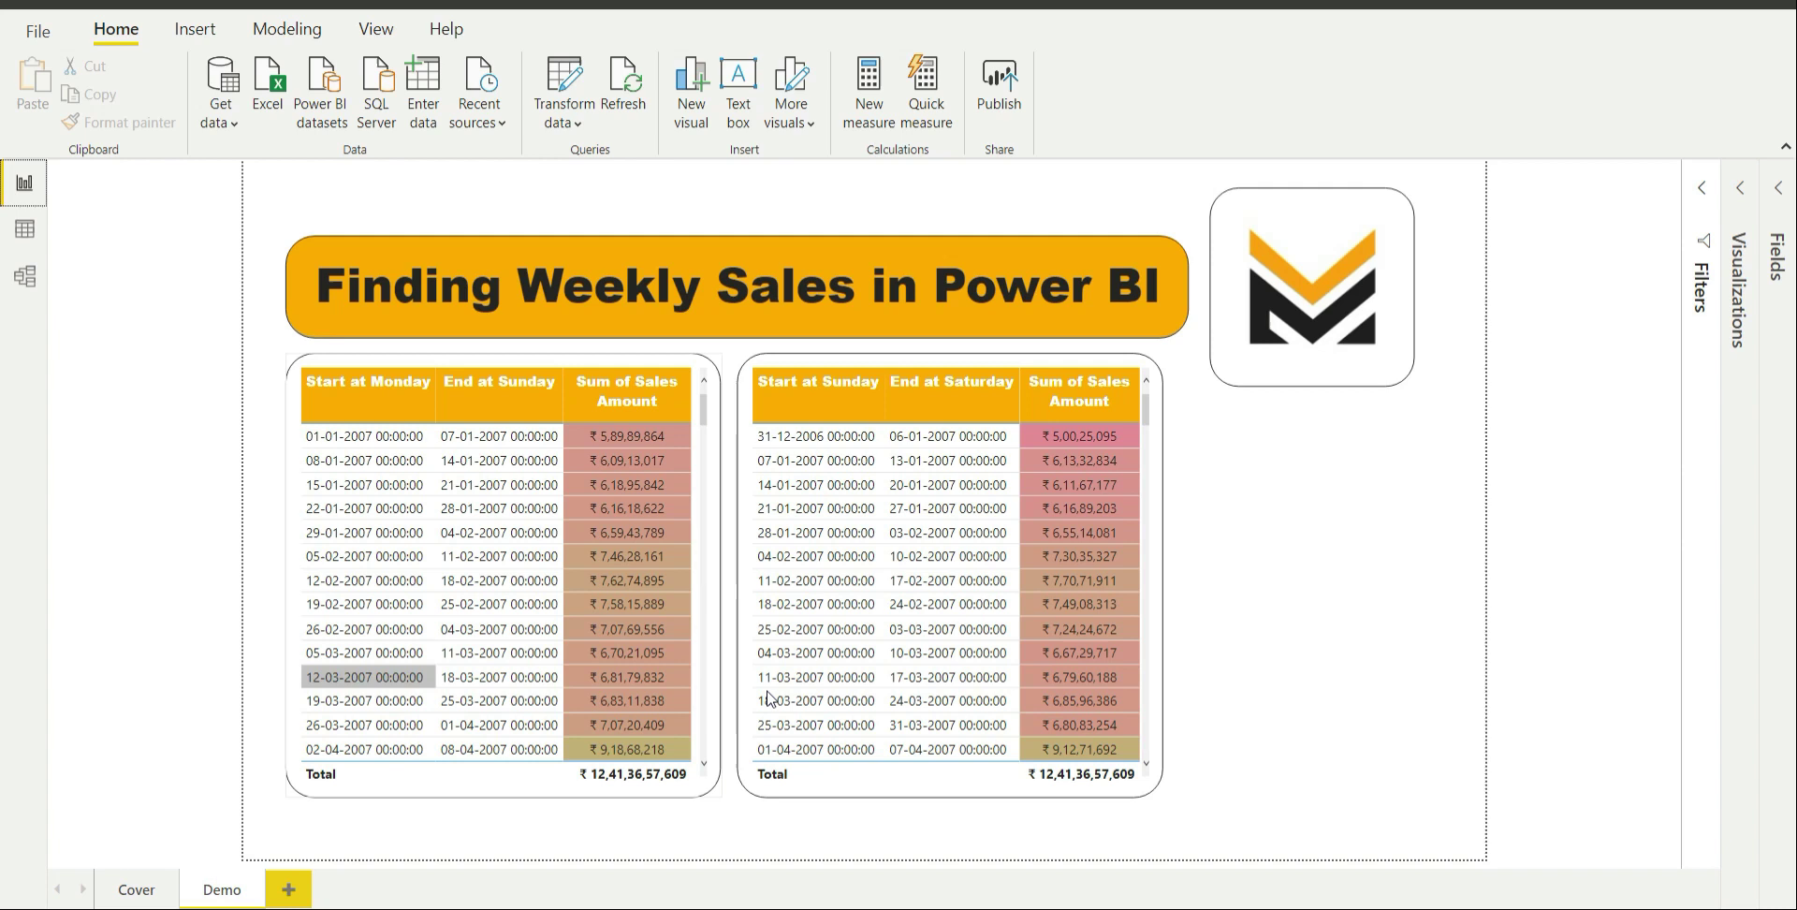
click(916, 366)
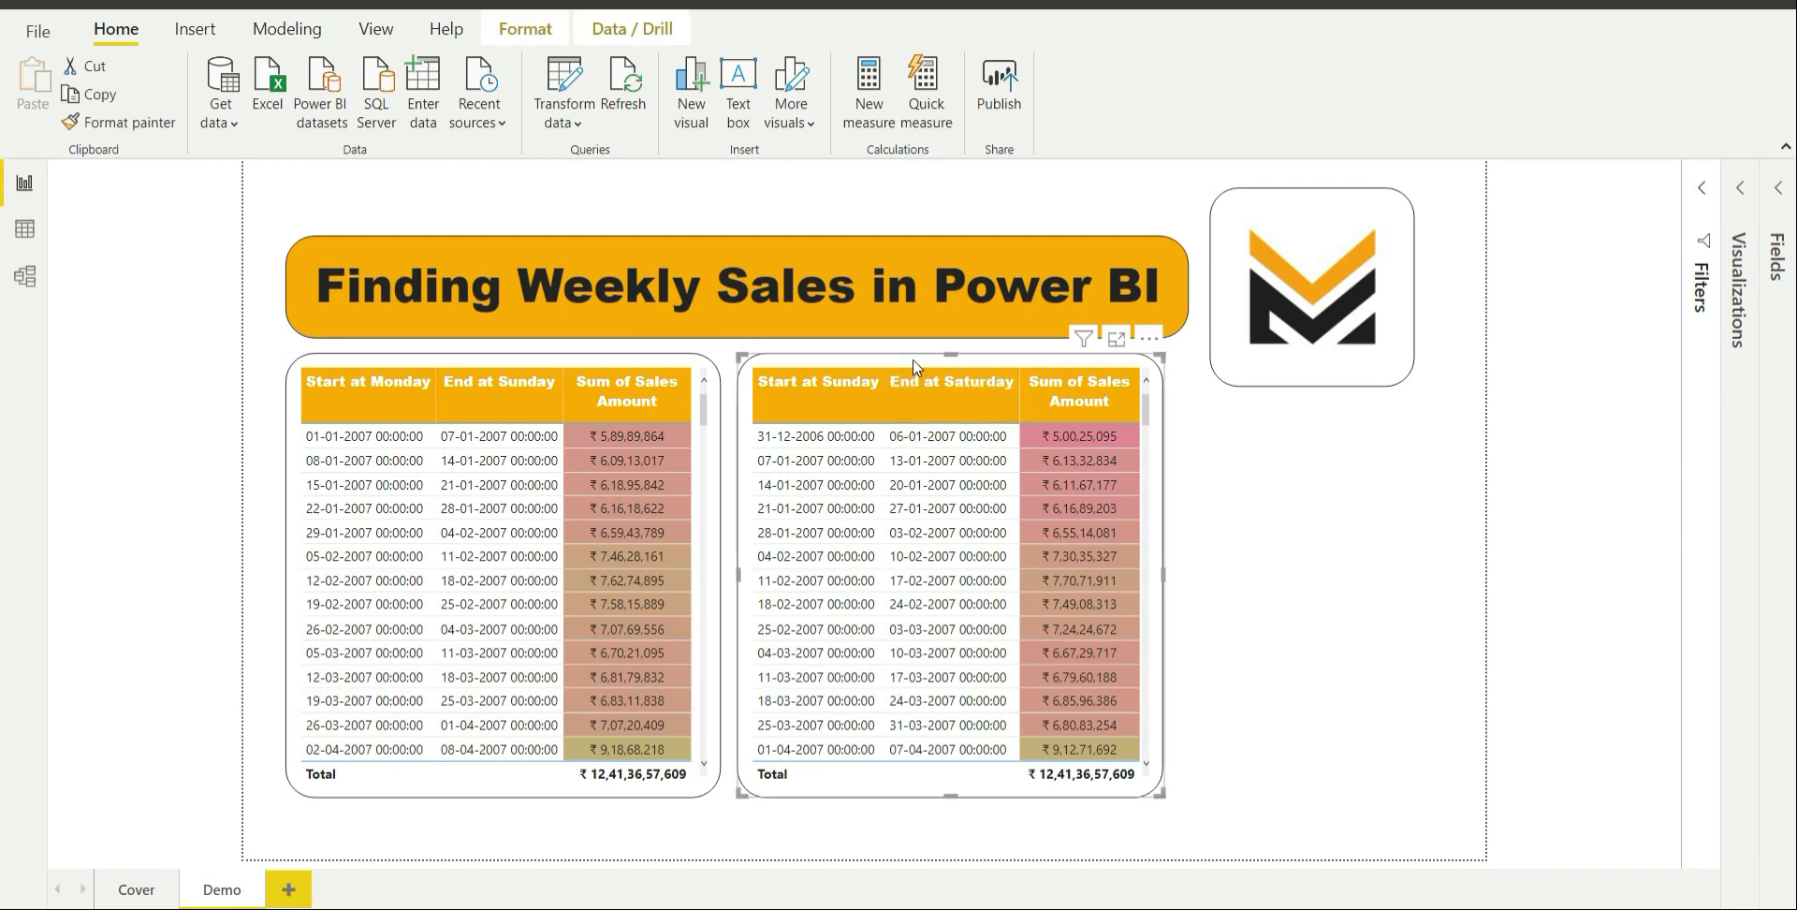
click(1700, 192)
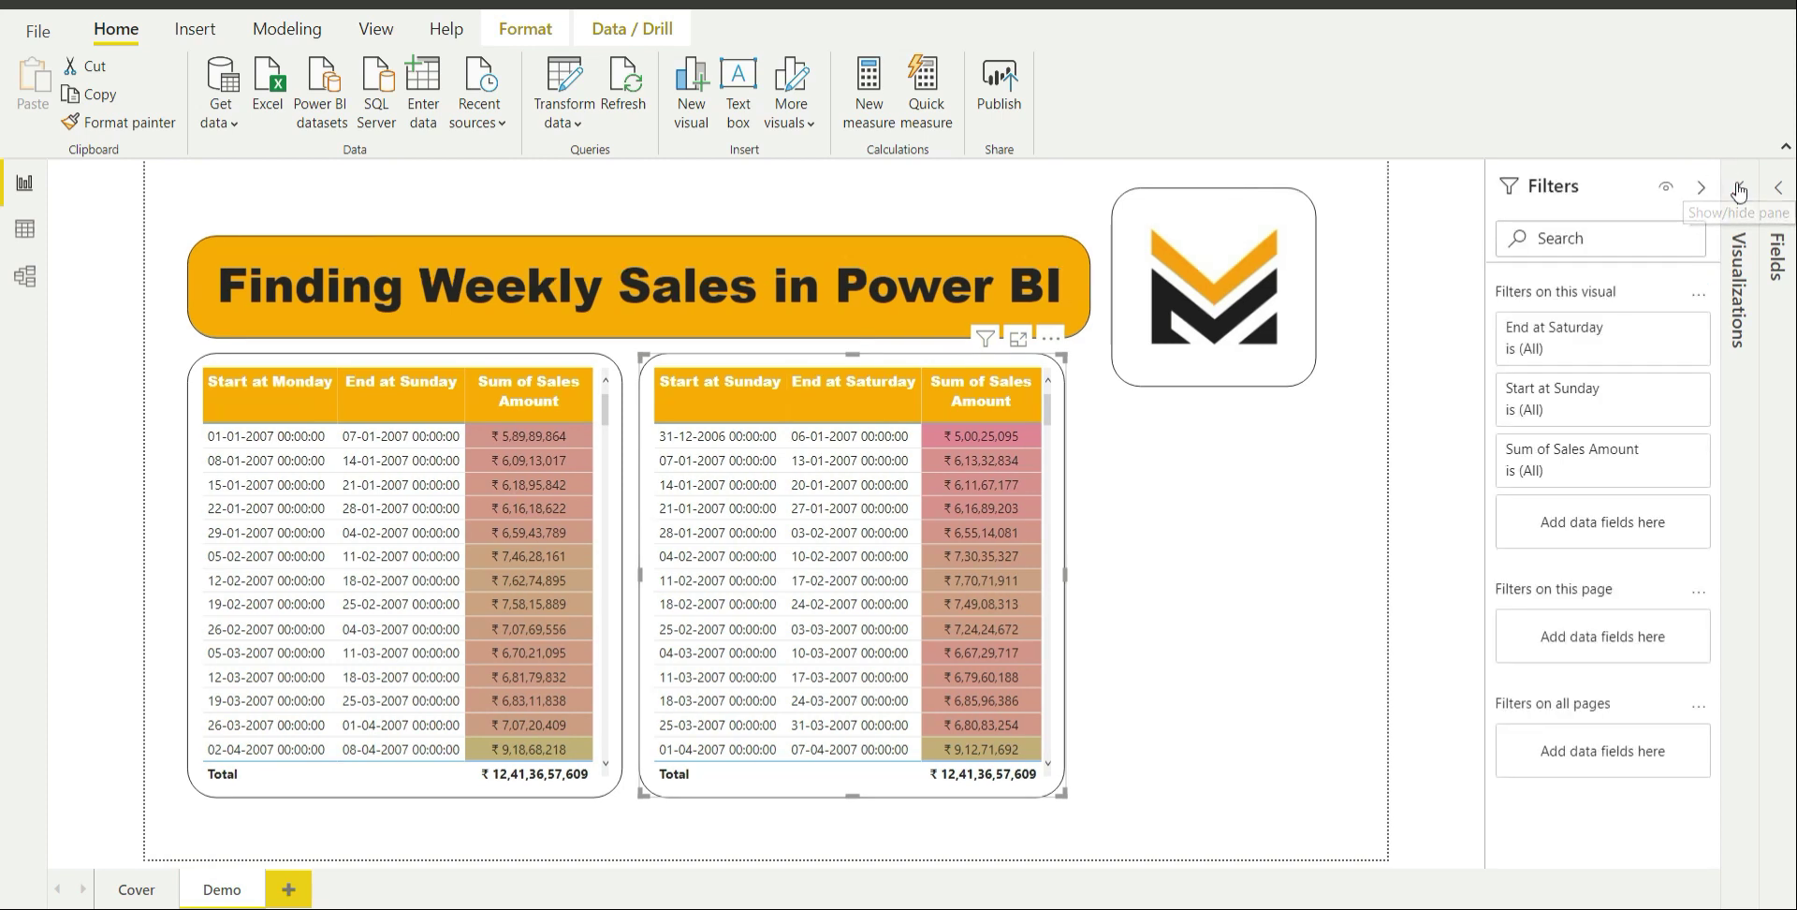
click(1739, 190)
click(1778, 188)
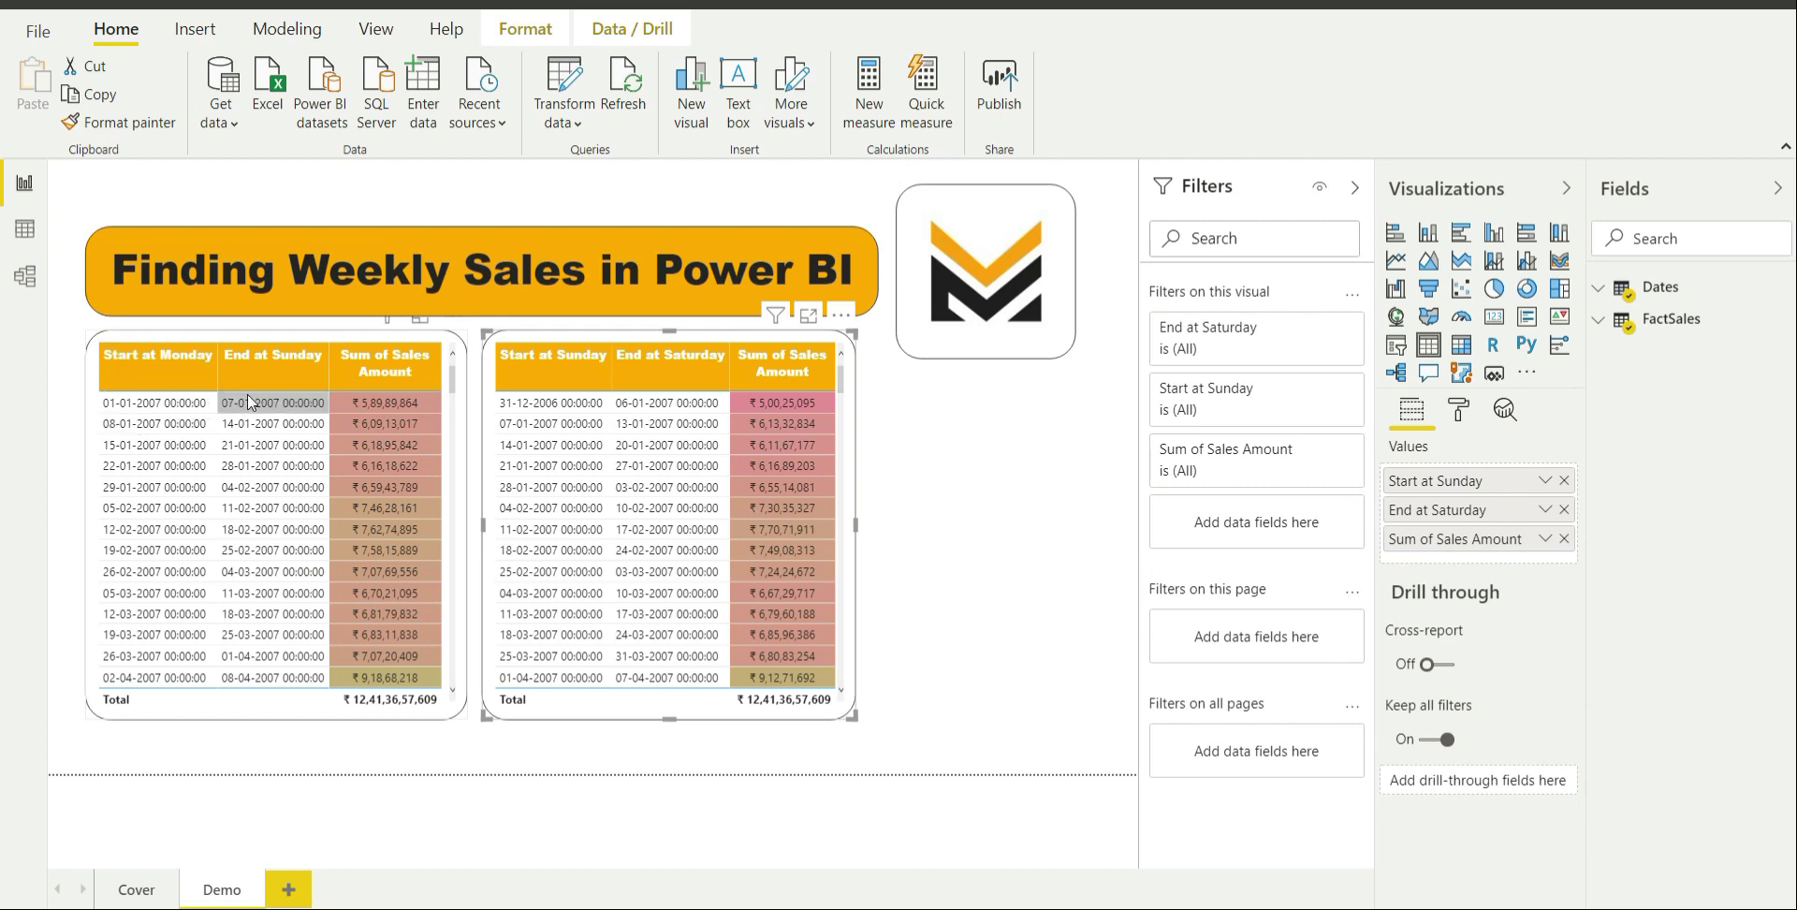
click(241, 713)
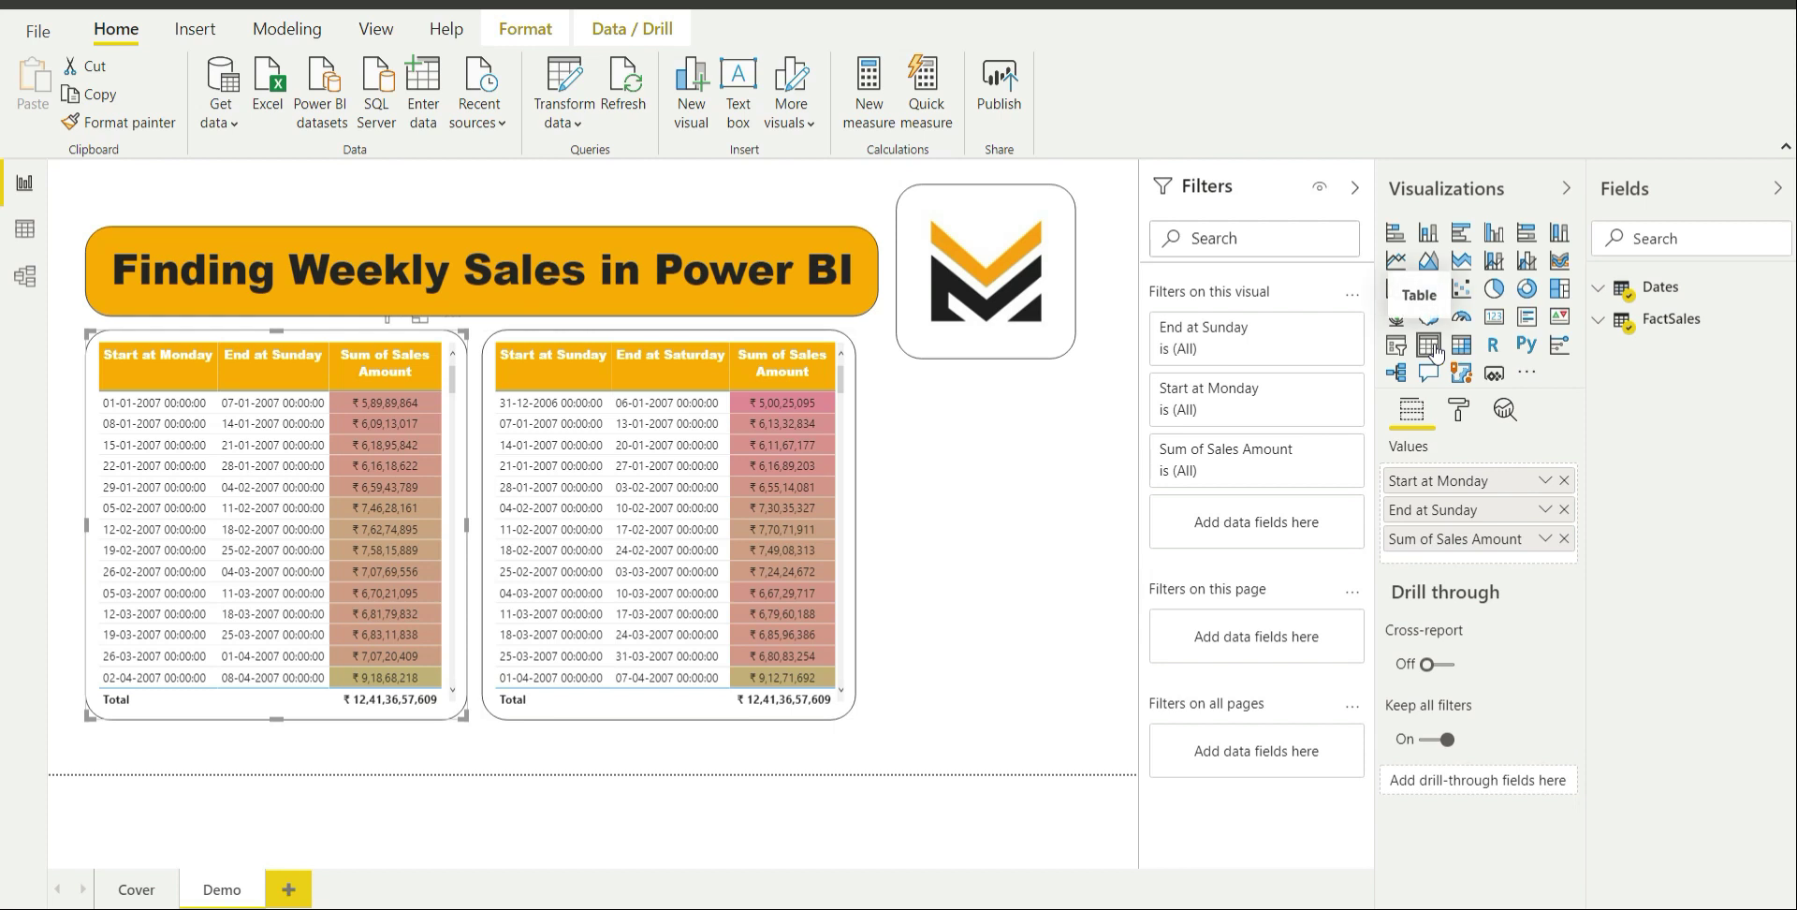
click(746, 347)
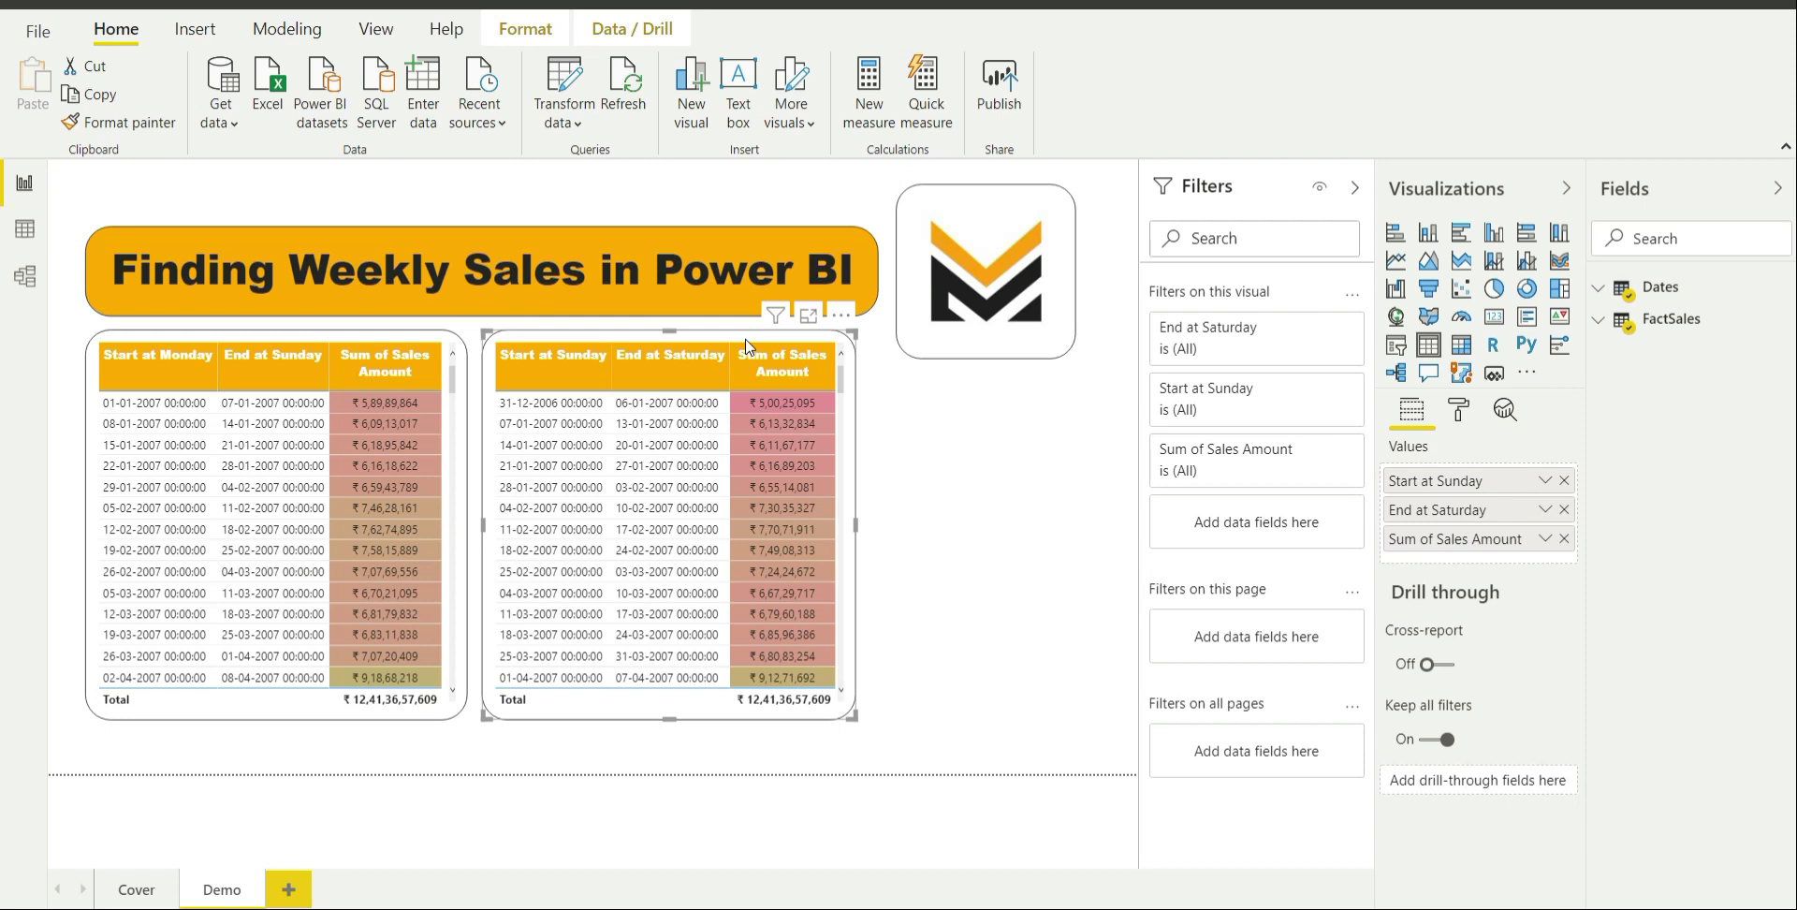
key(Delete)
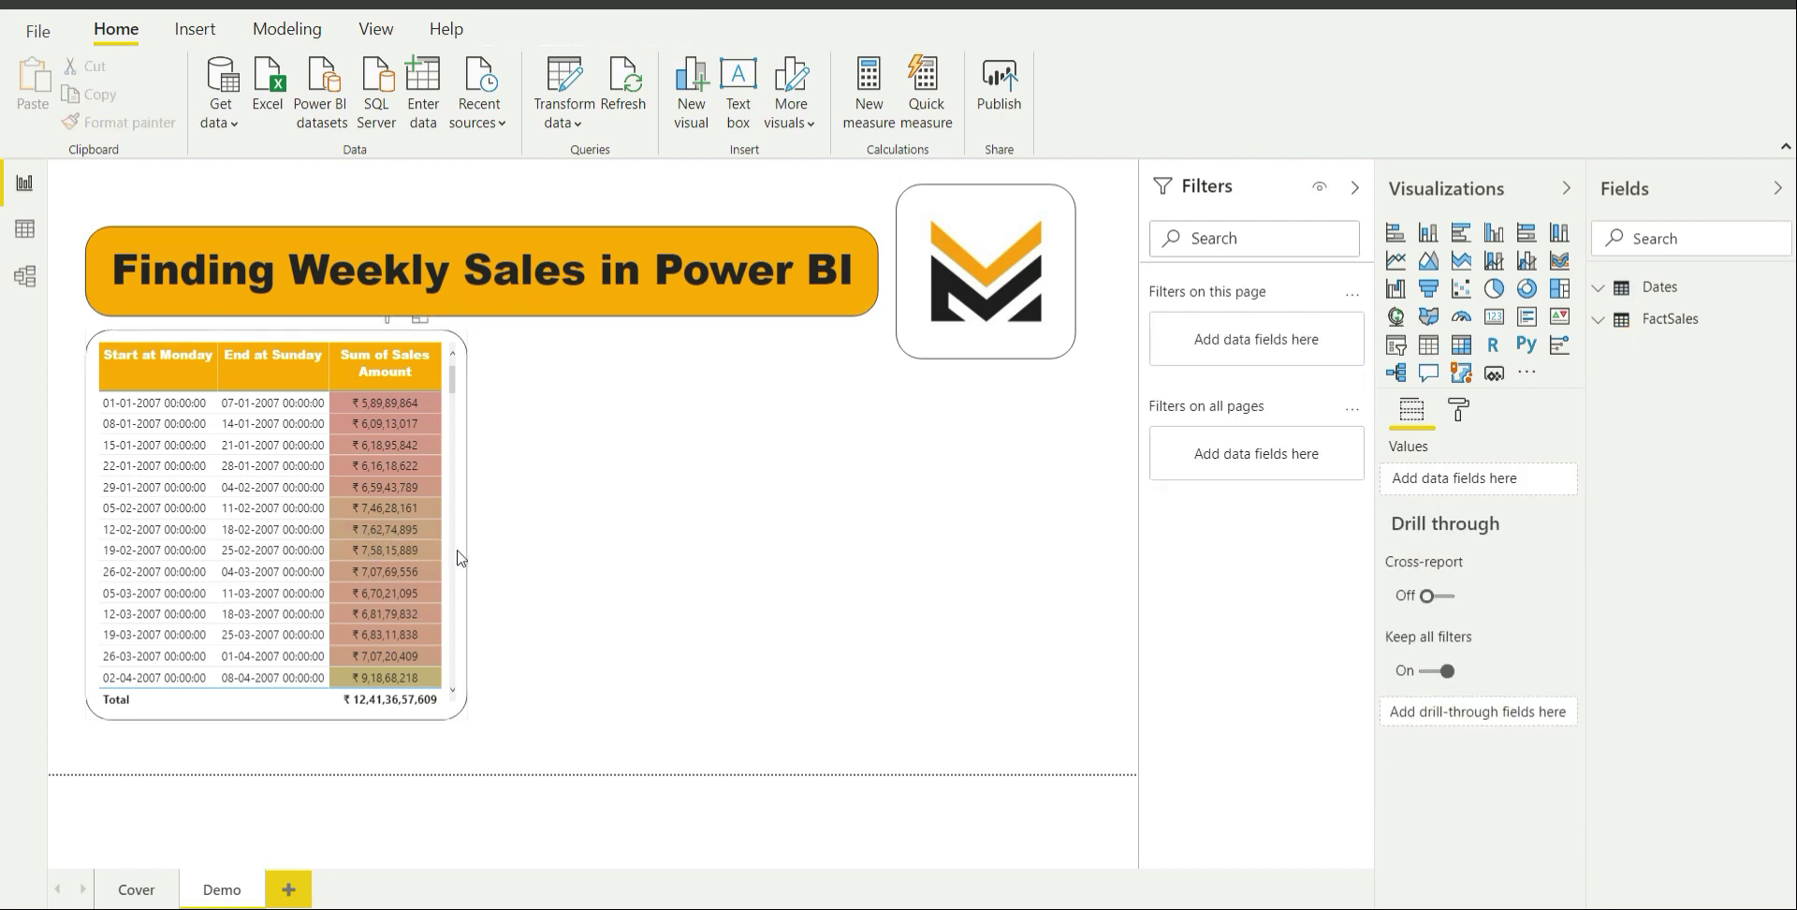
key(ctrl+z)
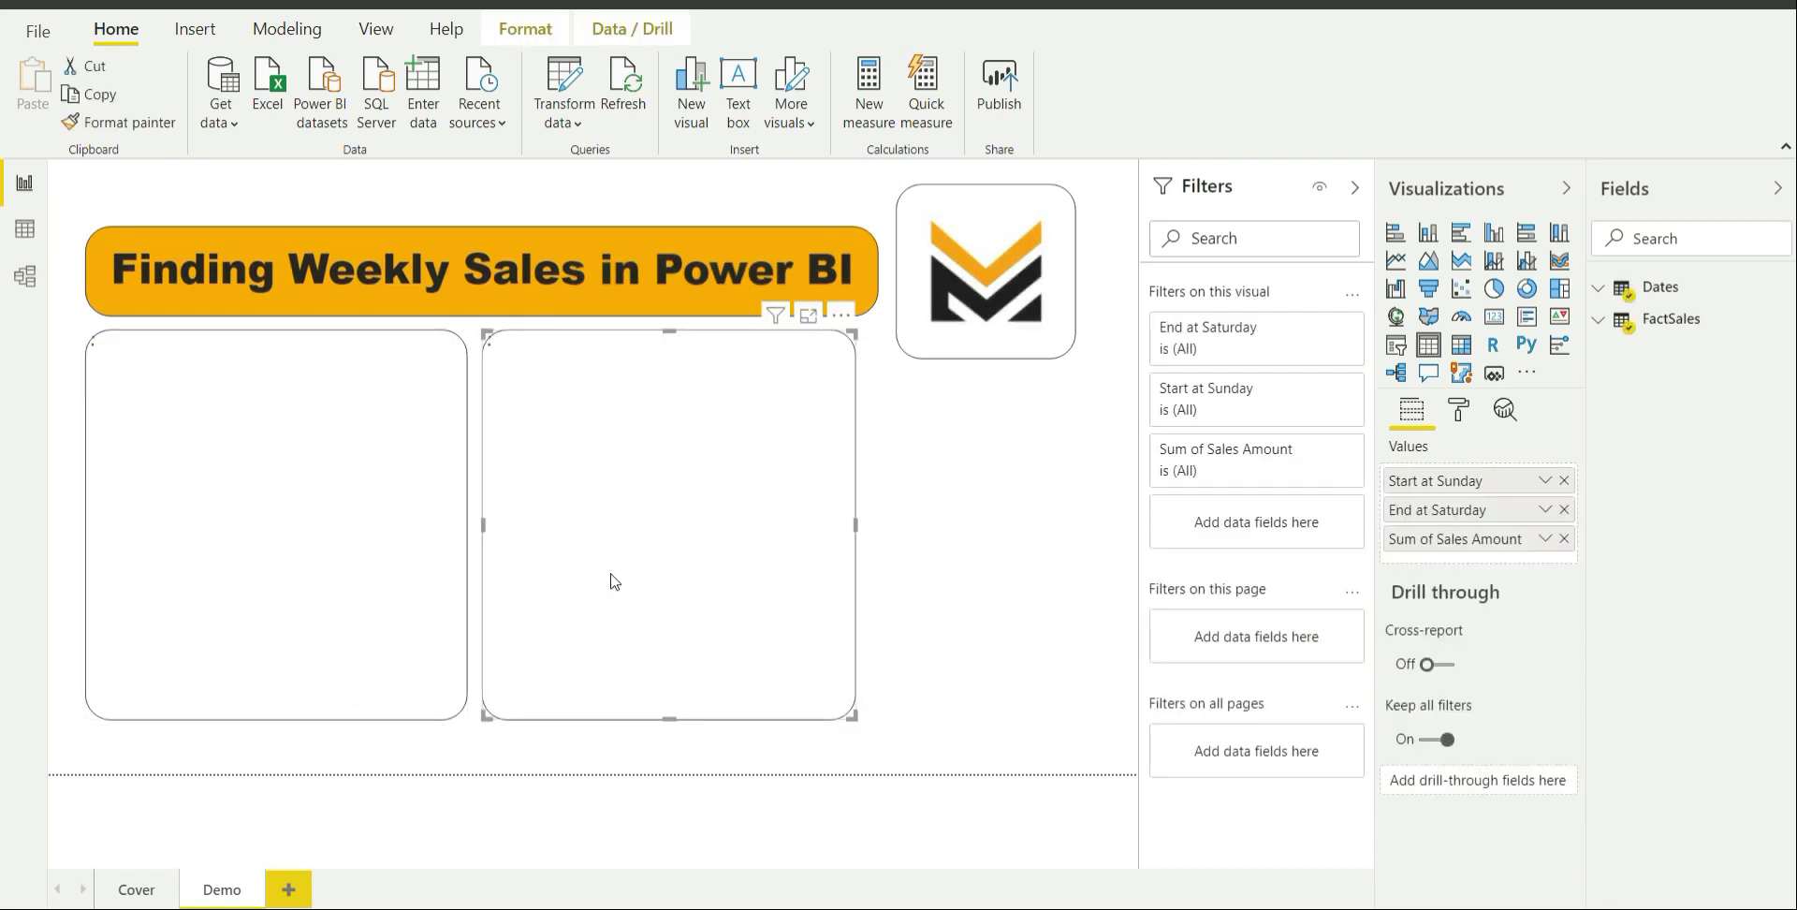
Remove Start at Sunday, End at Saturday and Sum of Sales Amount from the Sunday-to-Saturday table visual
click(1564, 481)
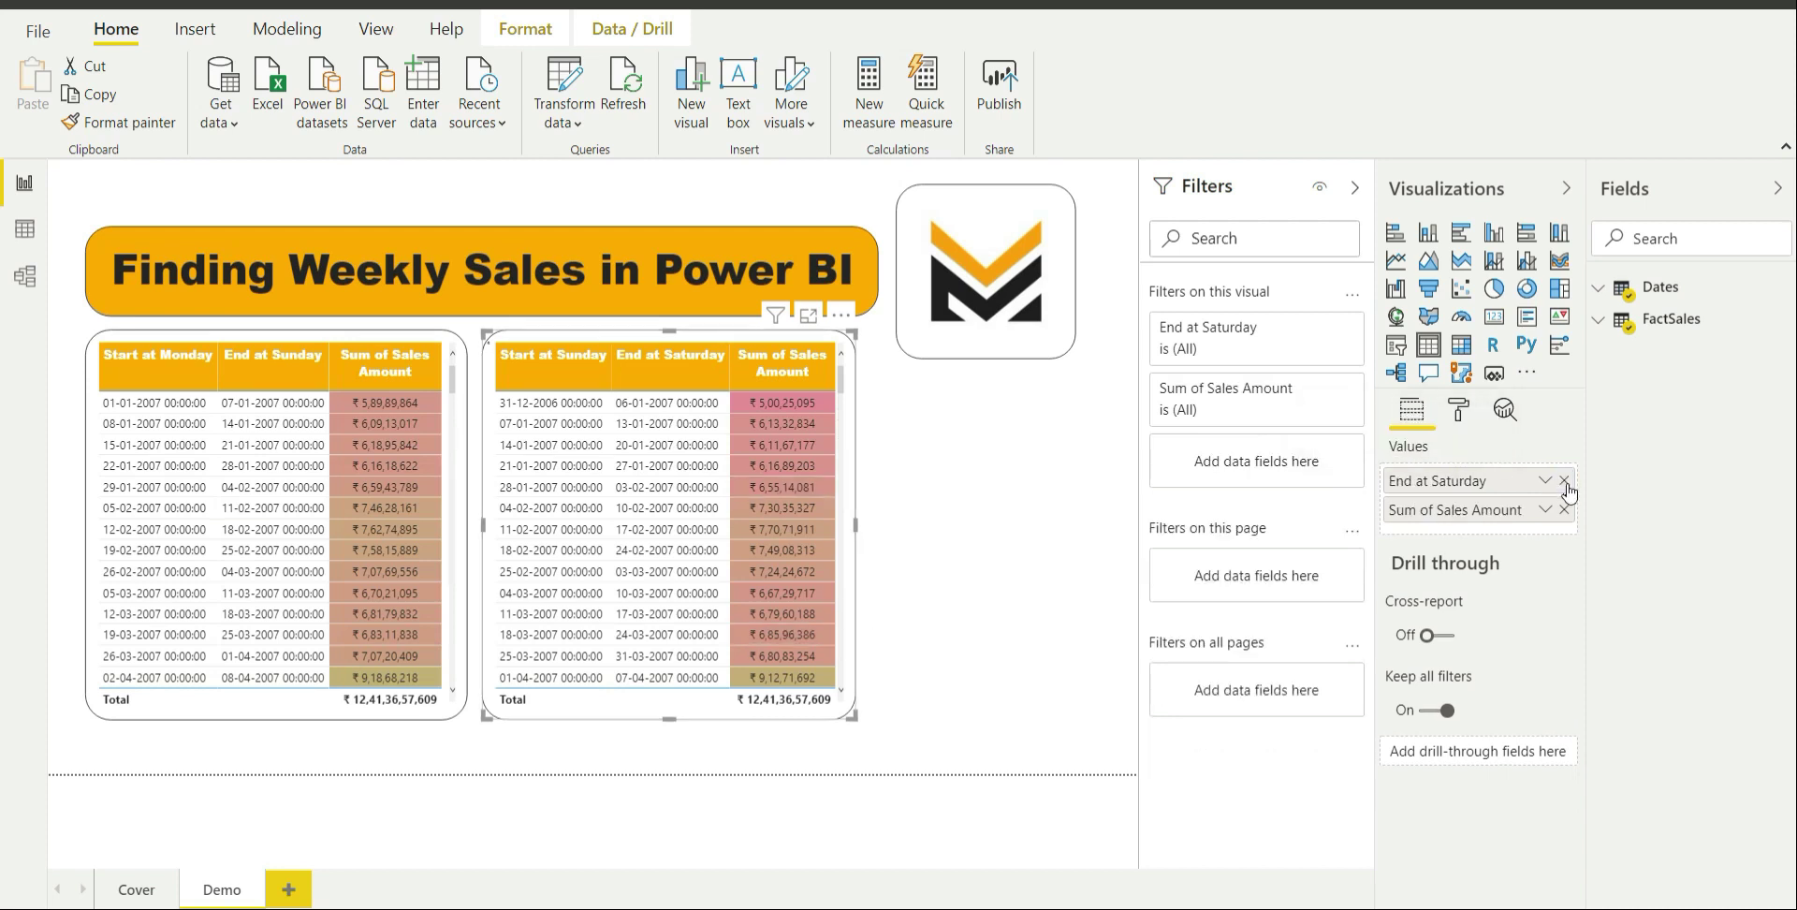
click(1564, 481)
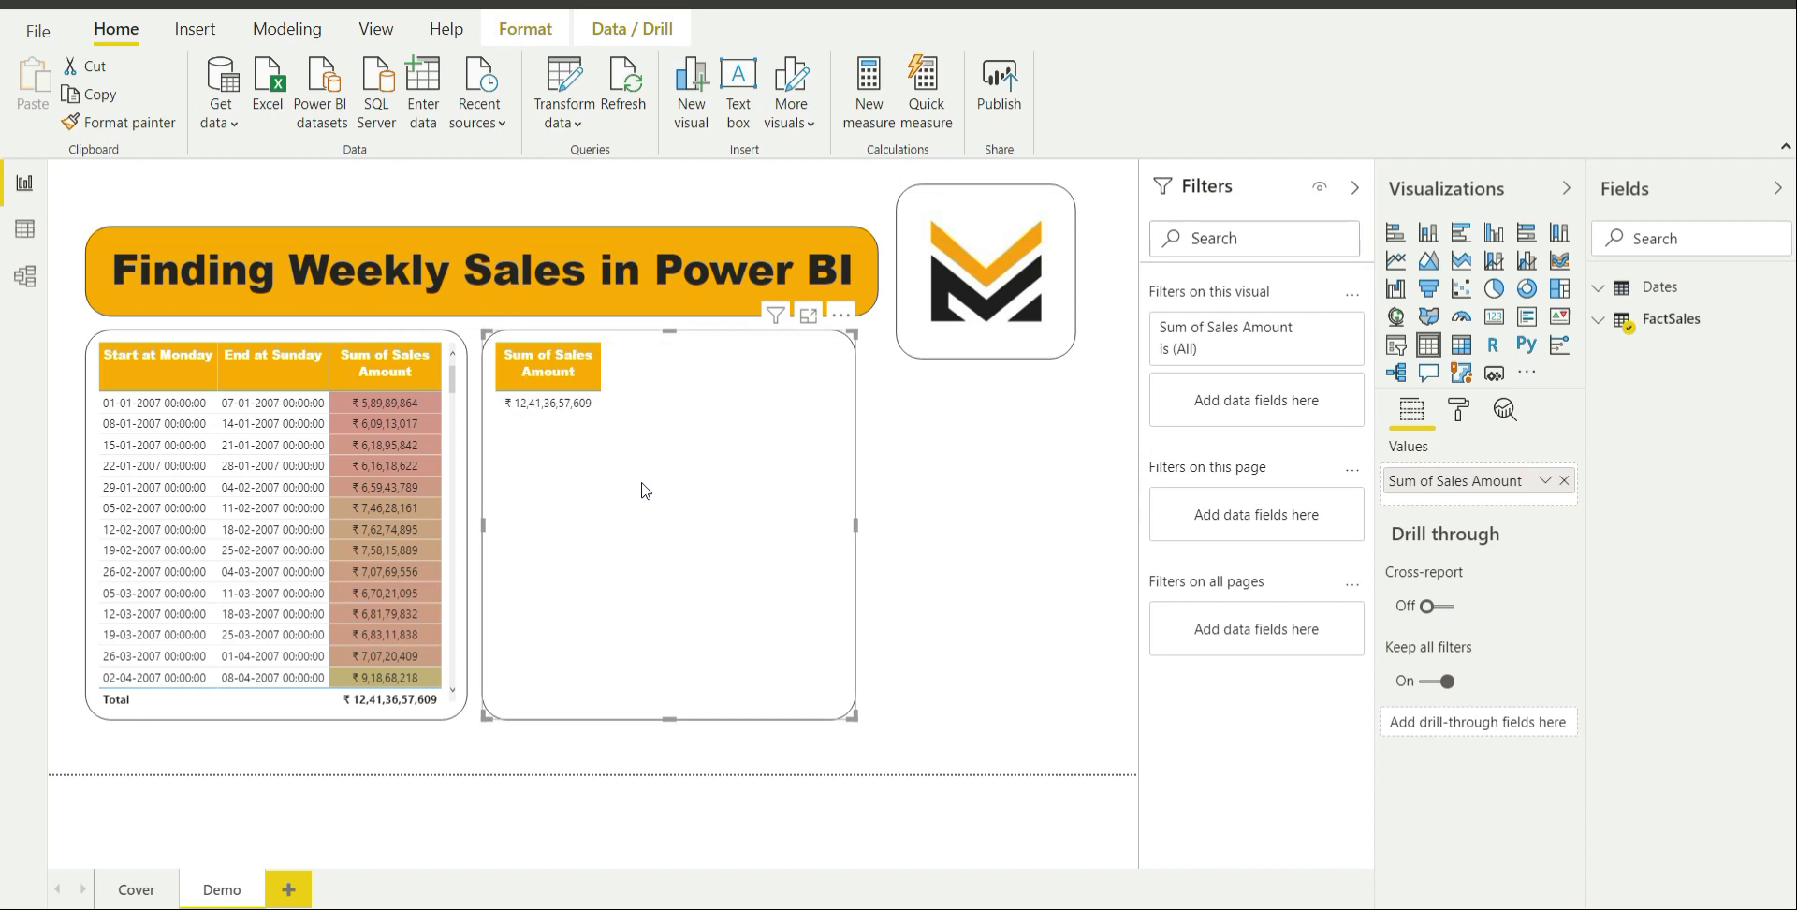
click(1564, 480)
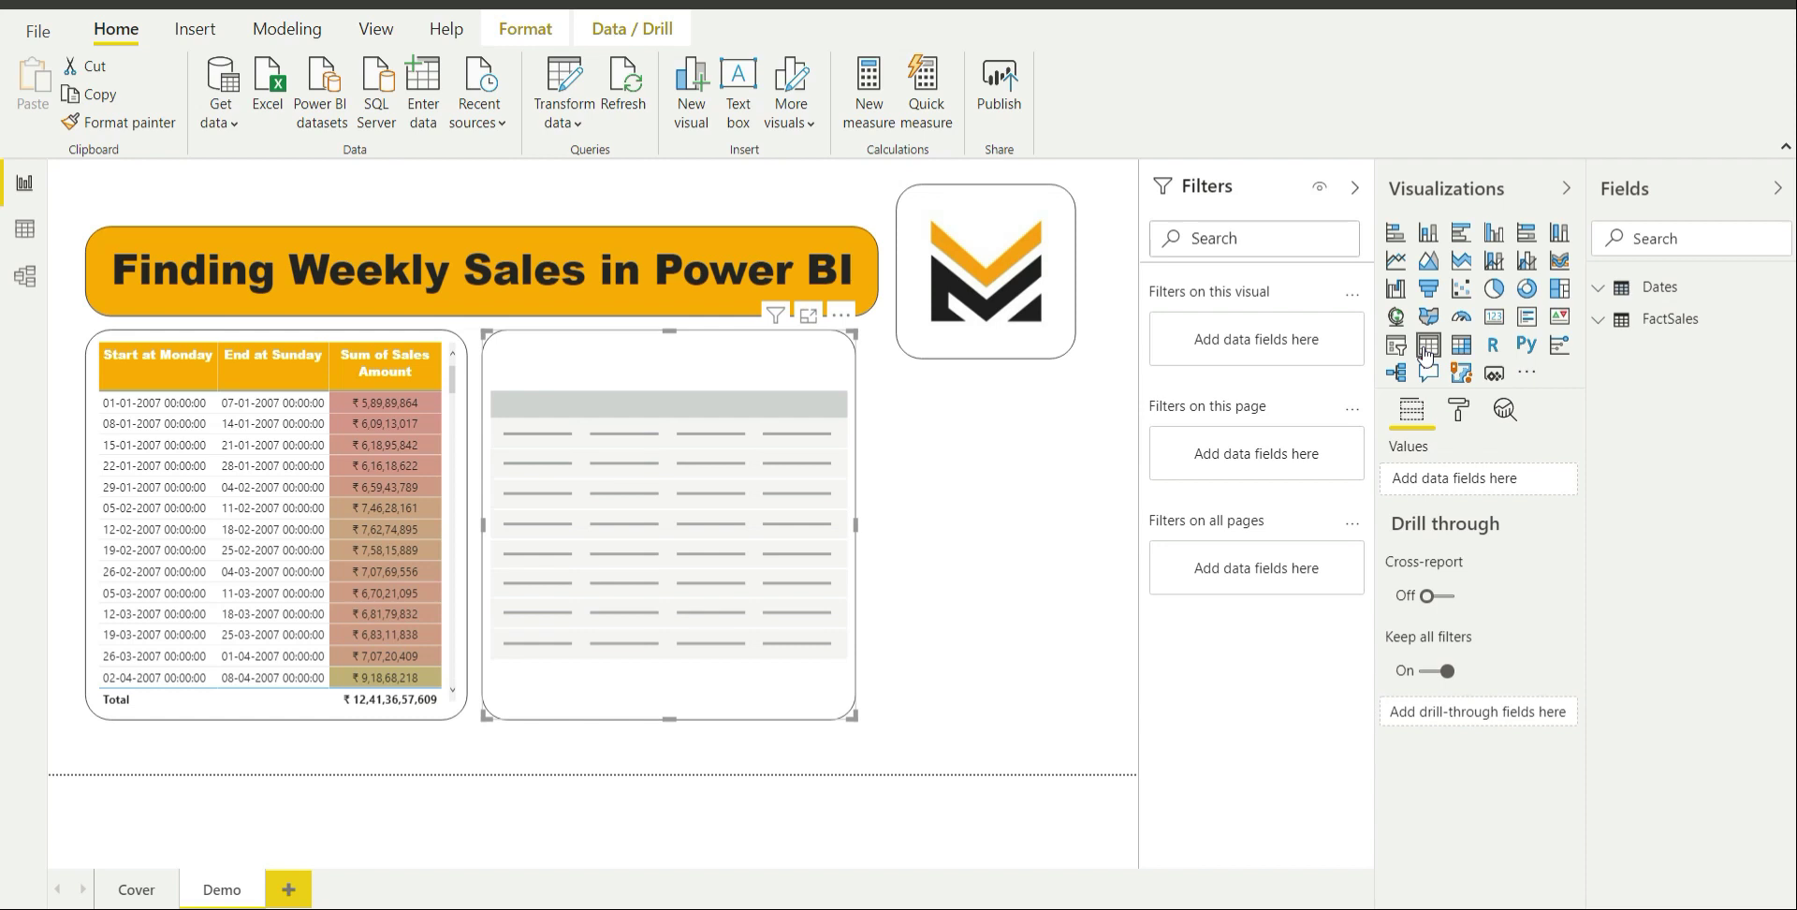
Add Start at Sunday from the Dates table to the empty table visual as plain dates instead of a date hierarchy
click(1675, 298)
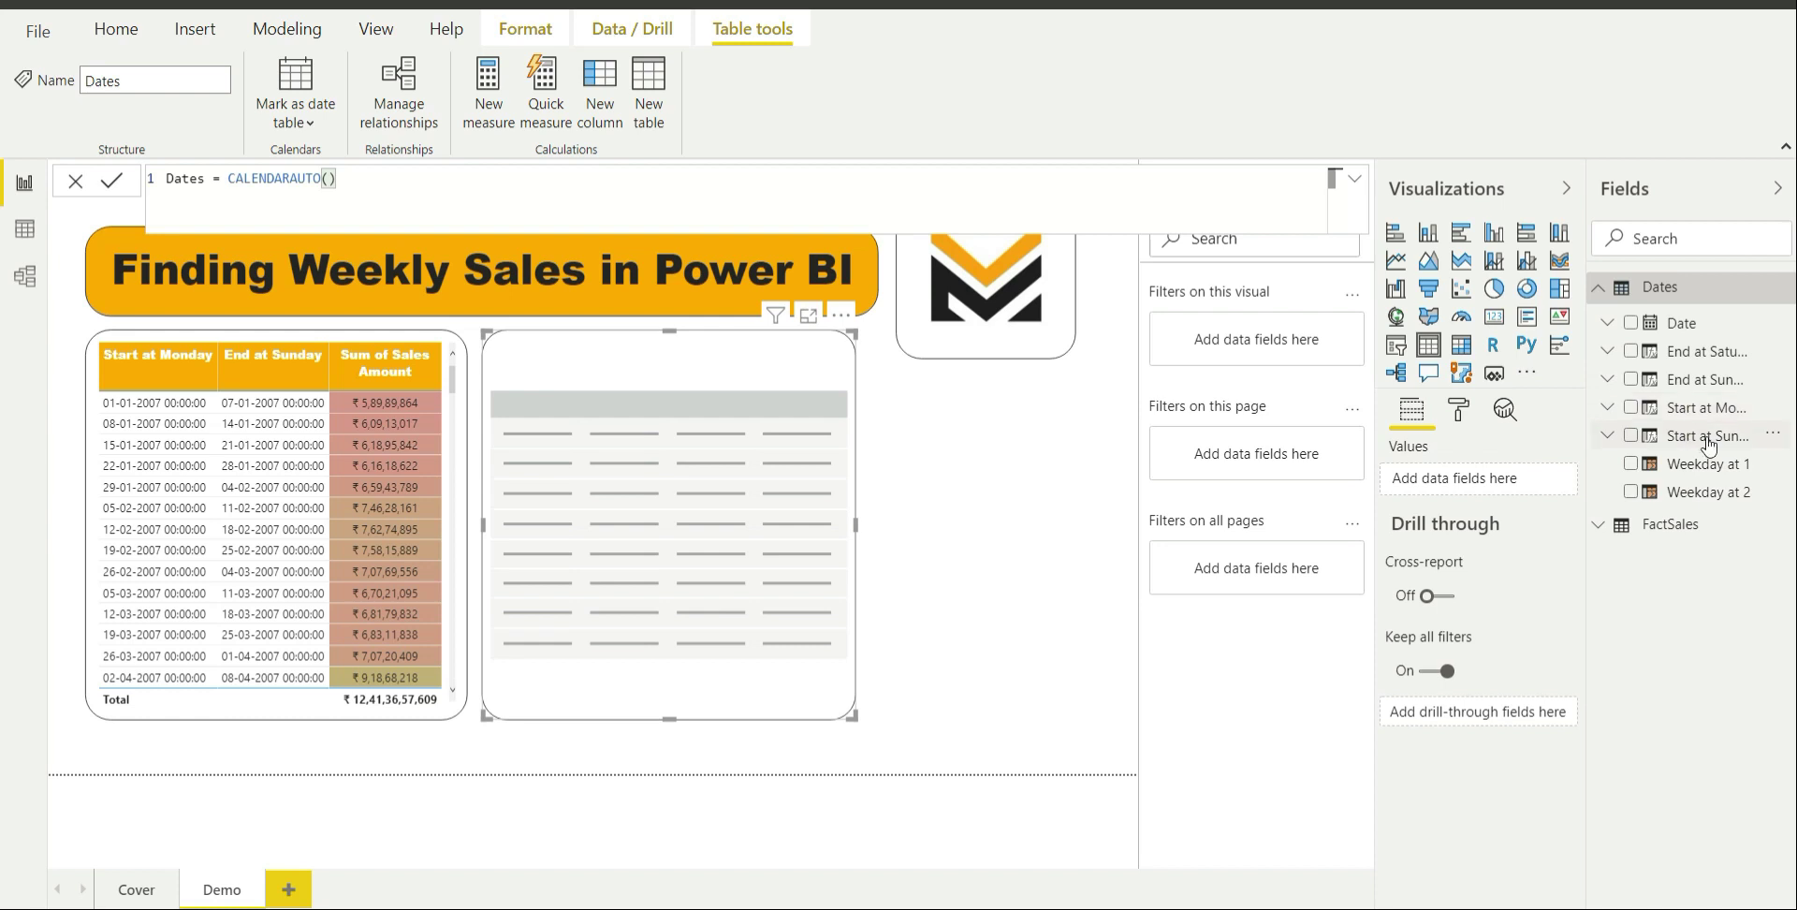
drag(1708, 442, 1490, 492)
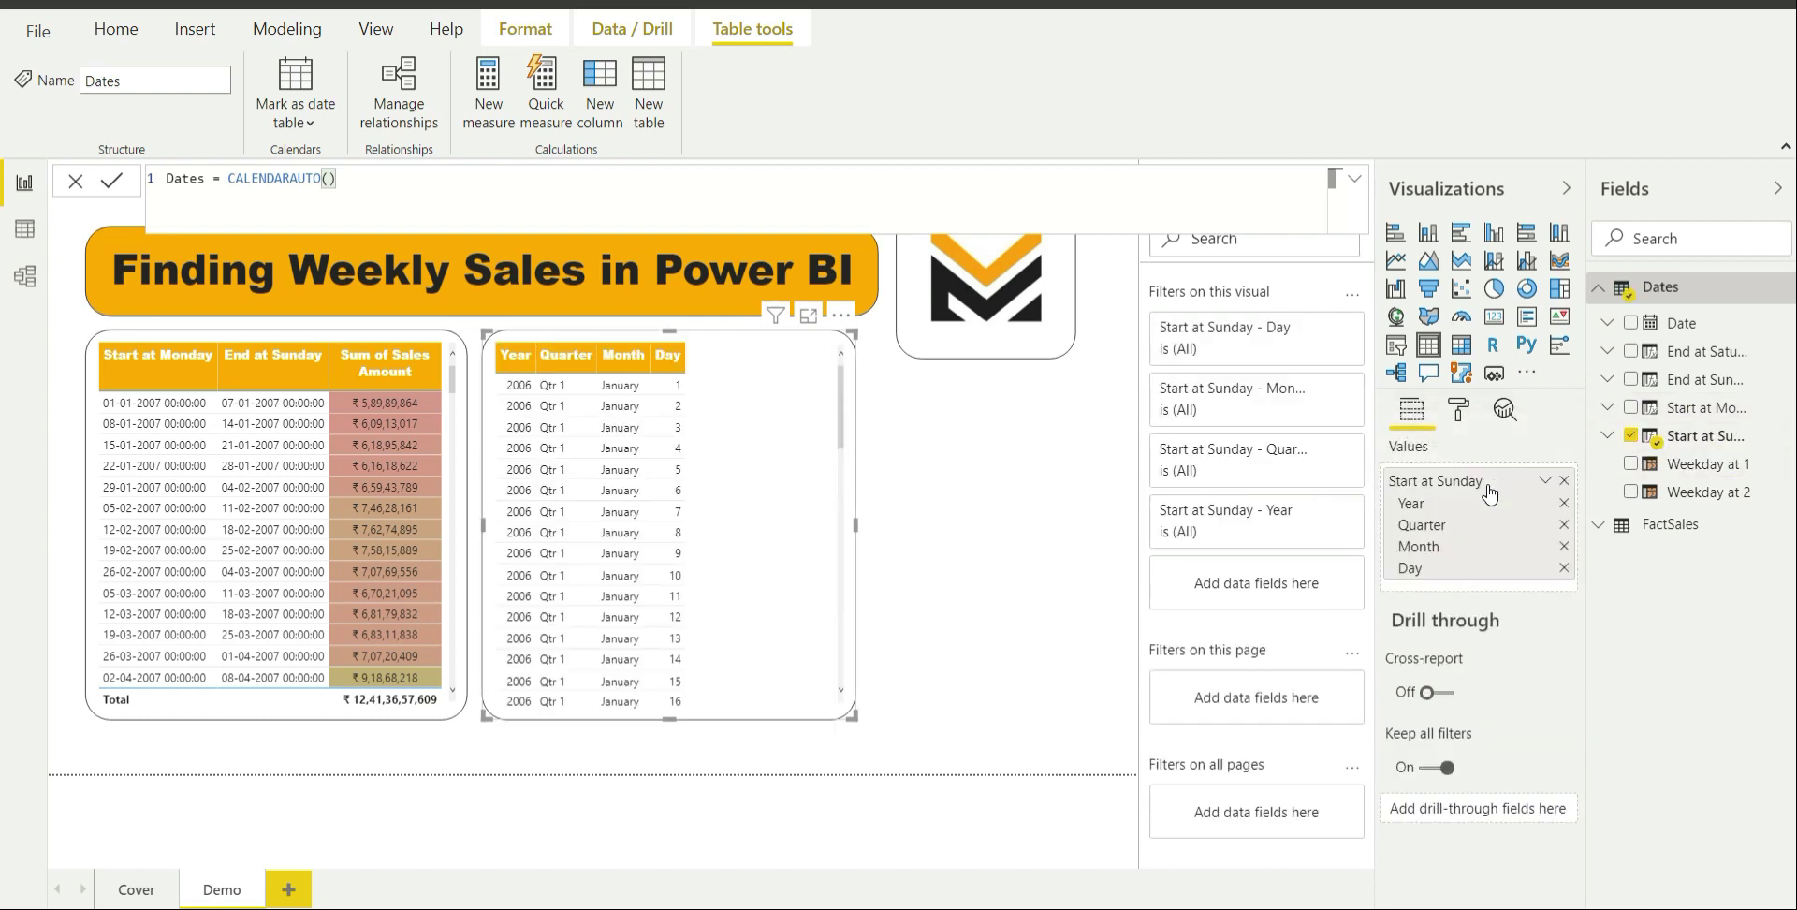
click(1544, 483)
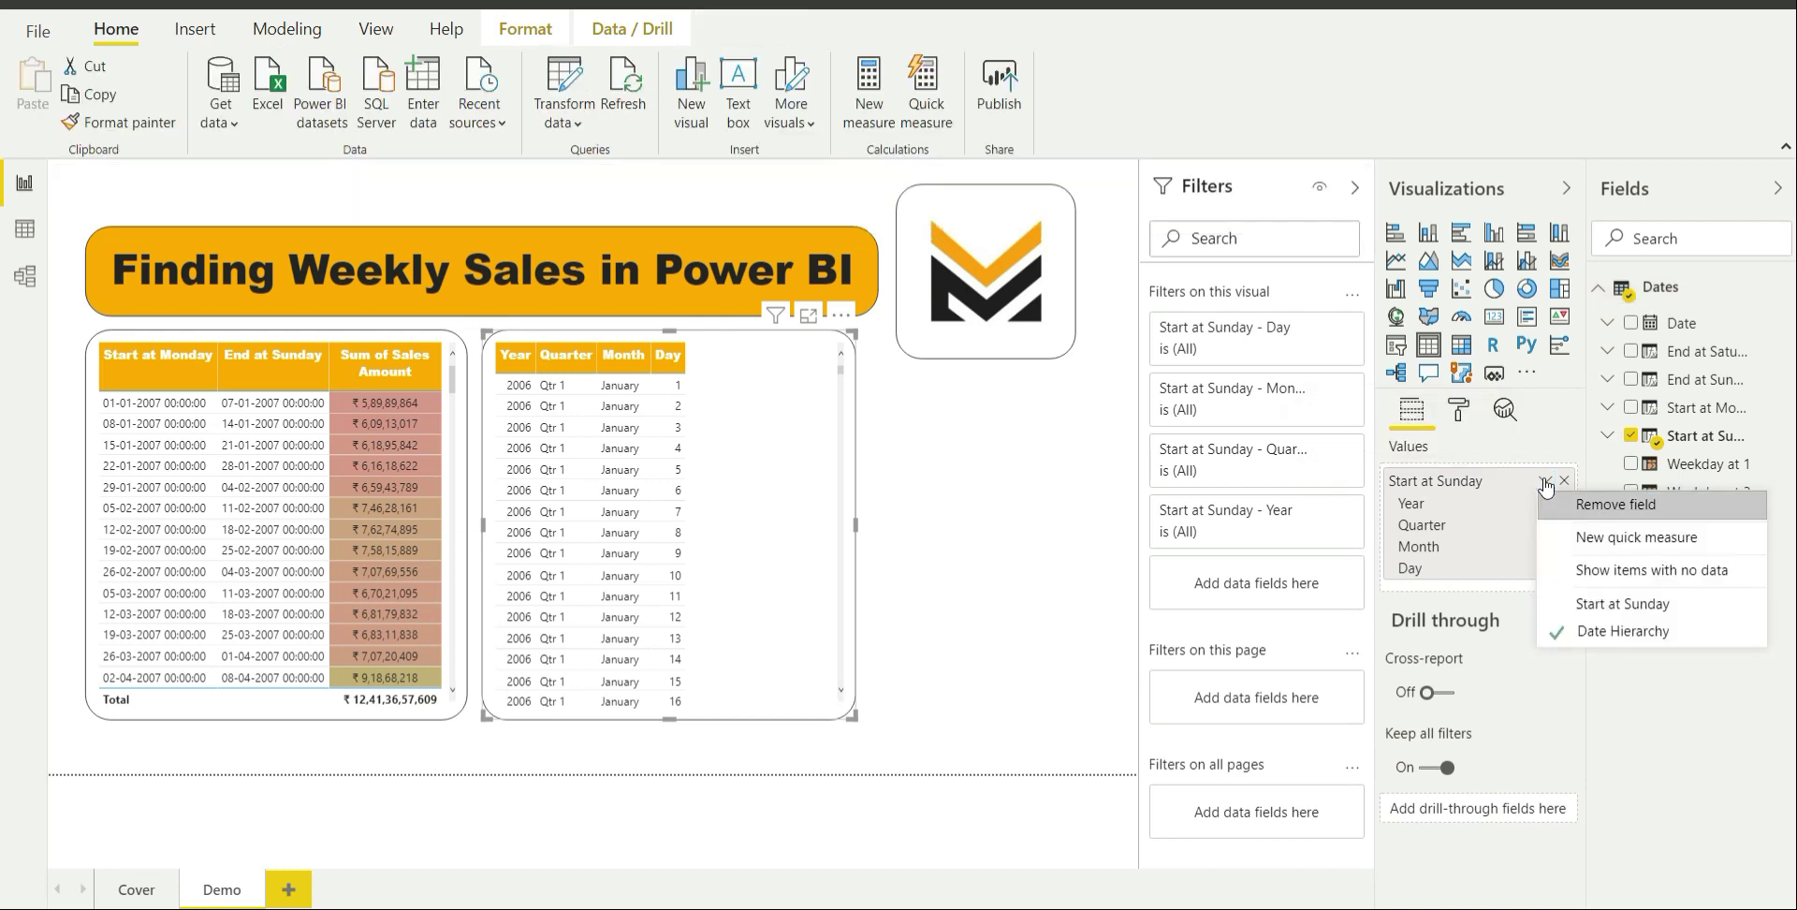
click(1609, 606)
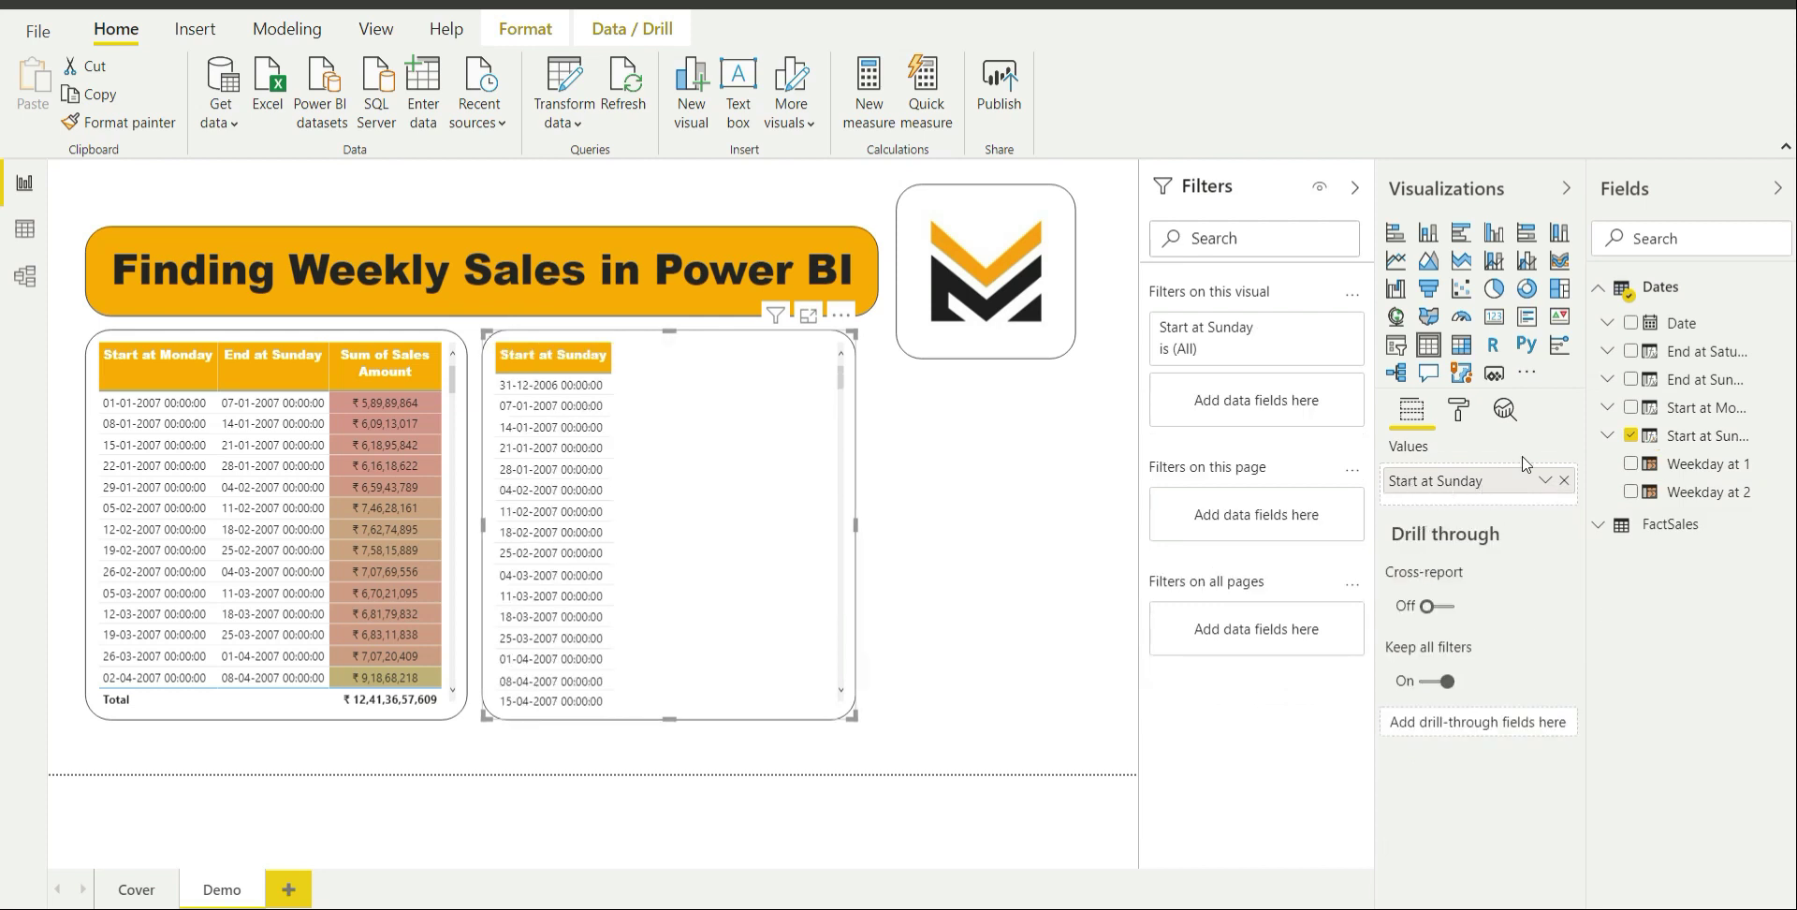
Add End at Saturday to the same table visual and show it as plain dates instead of a date hierarchy
click(1631, 352)
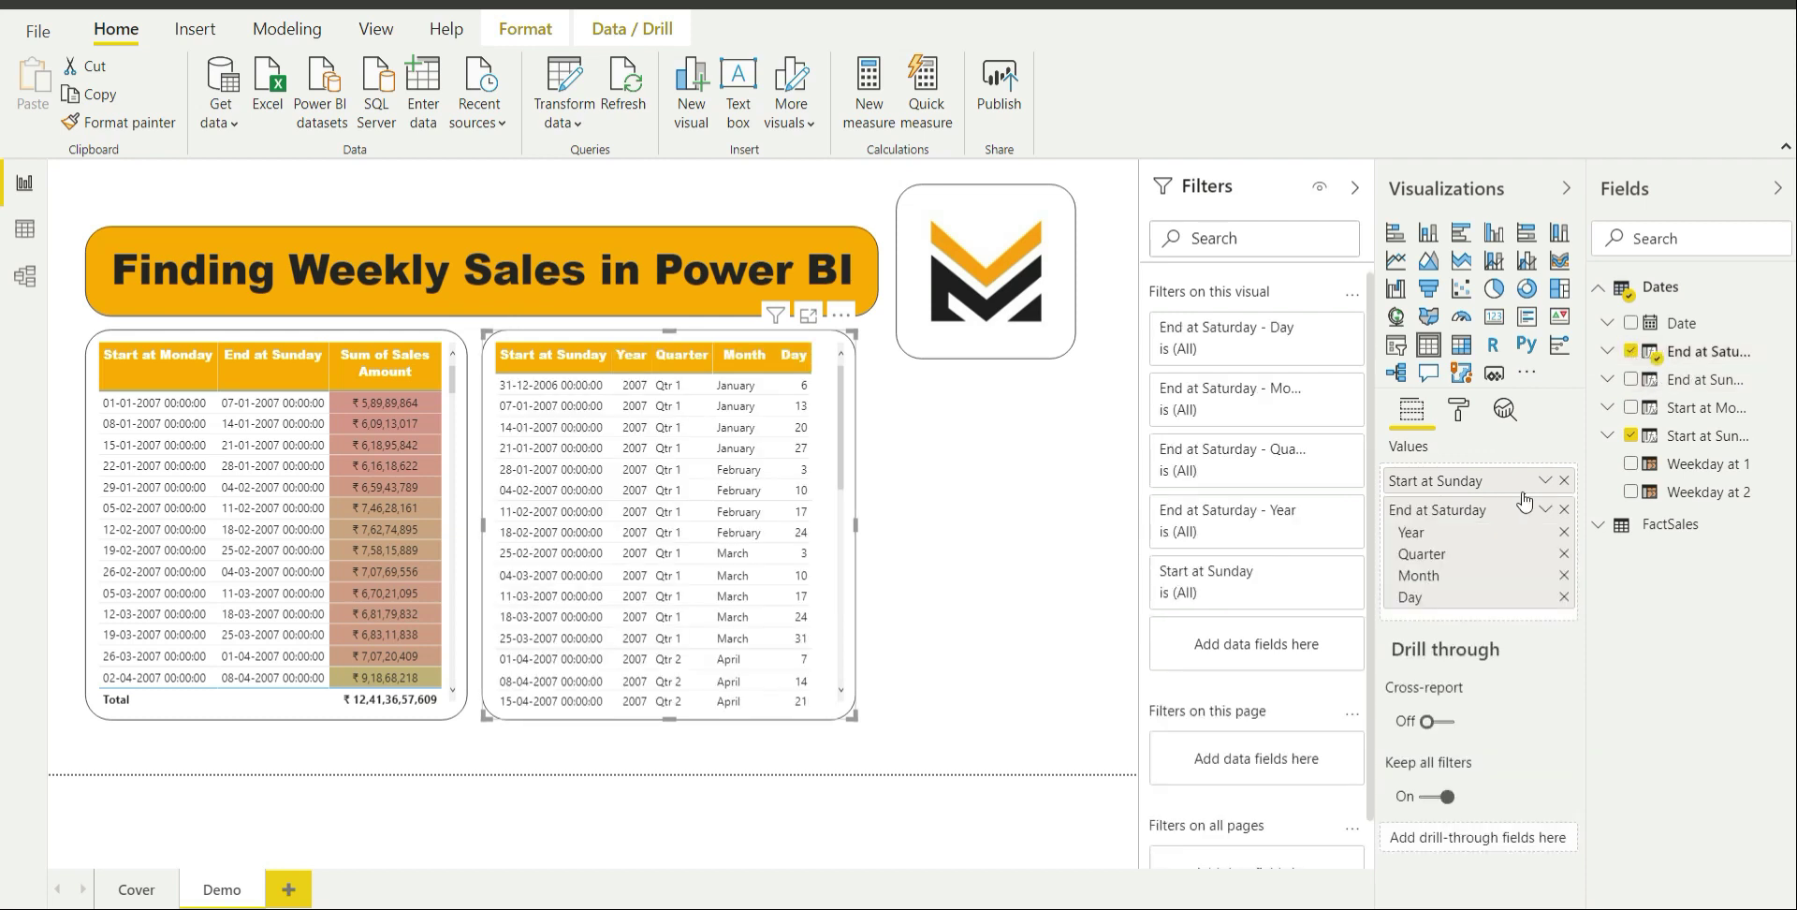
click(1544, 509)
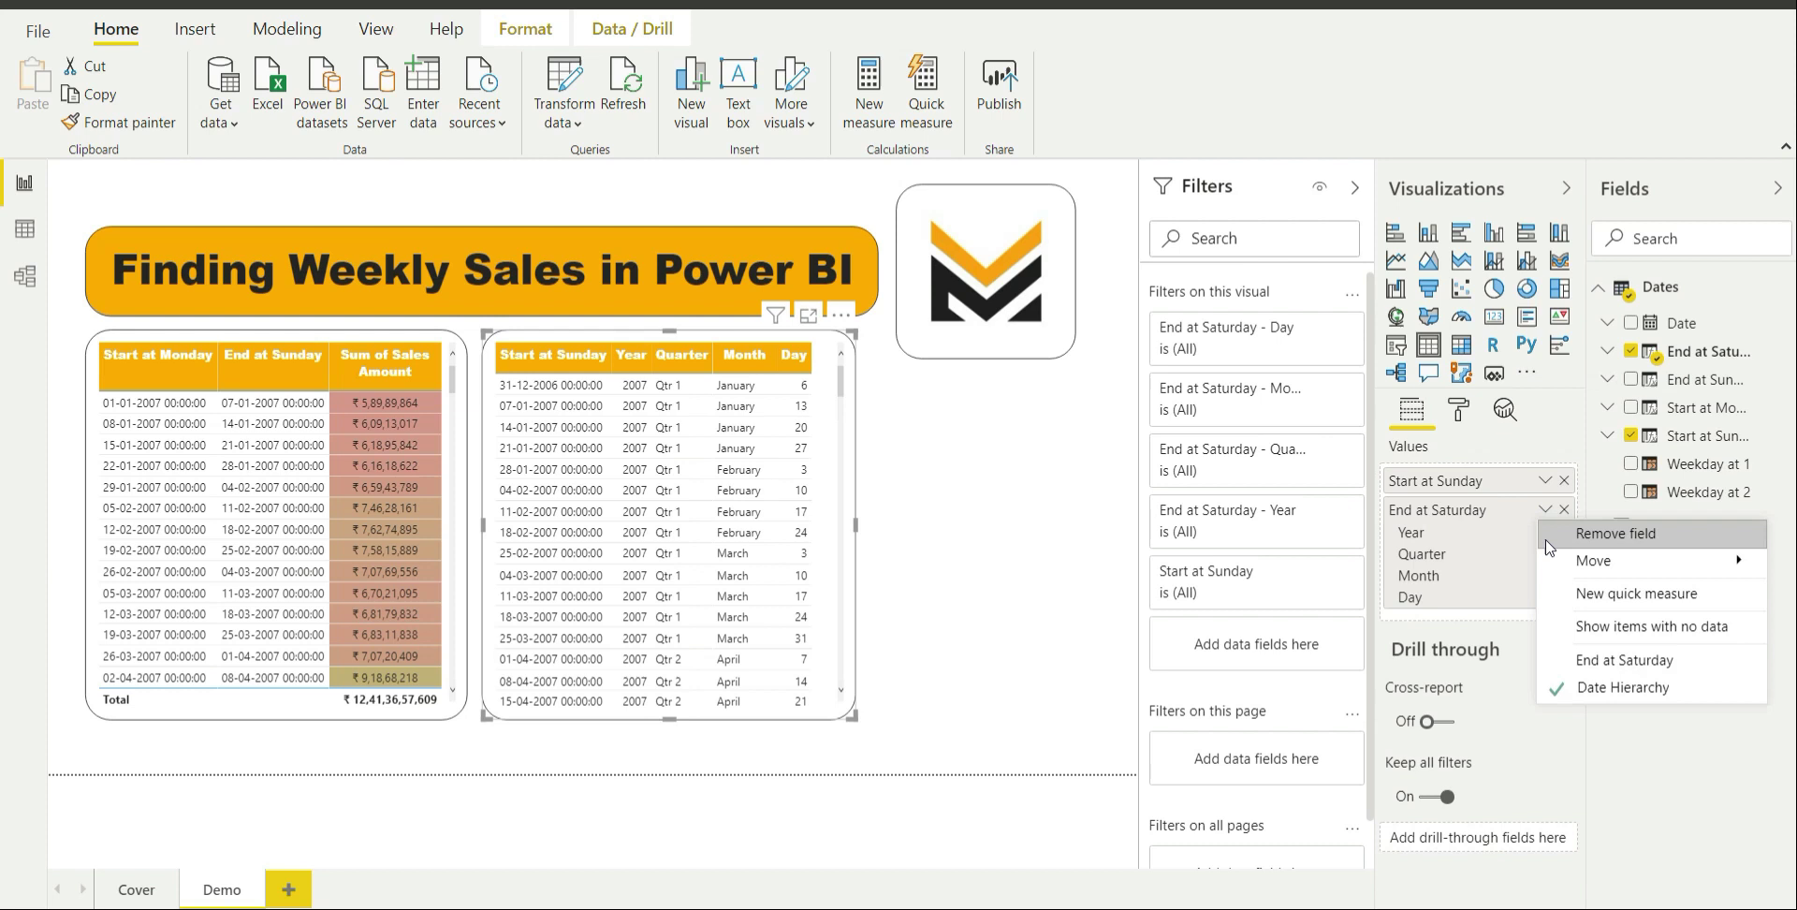
click(1624, 660)
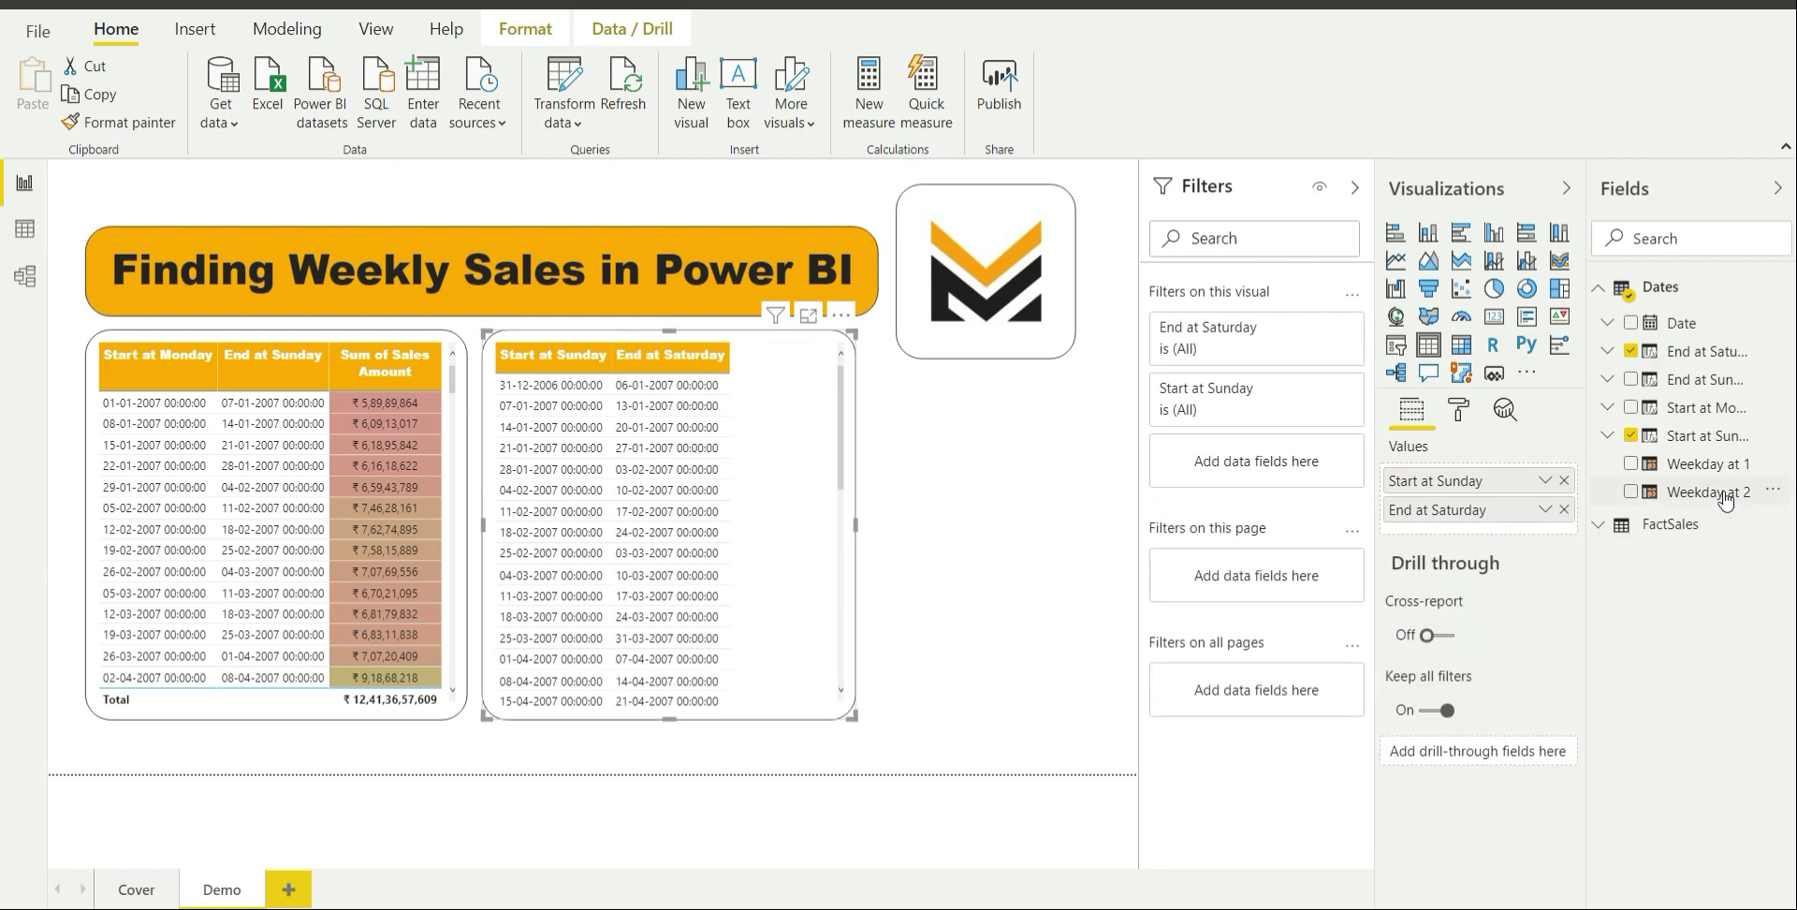
Collapse the Dates table's fields and add the Sum of Sales Amount measure from FactSales to the table visual
click(1664, 289)
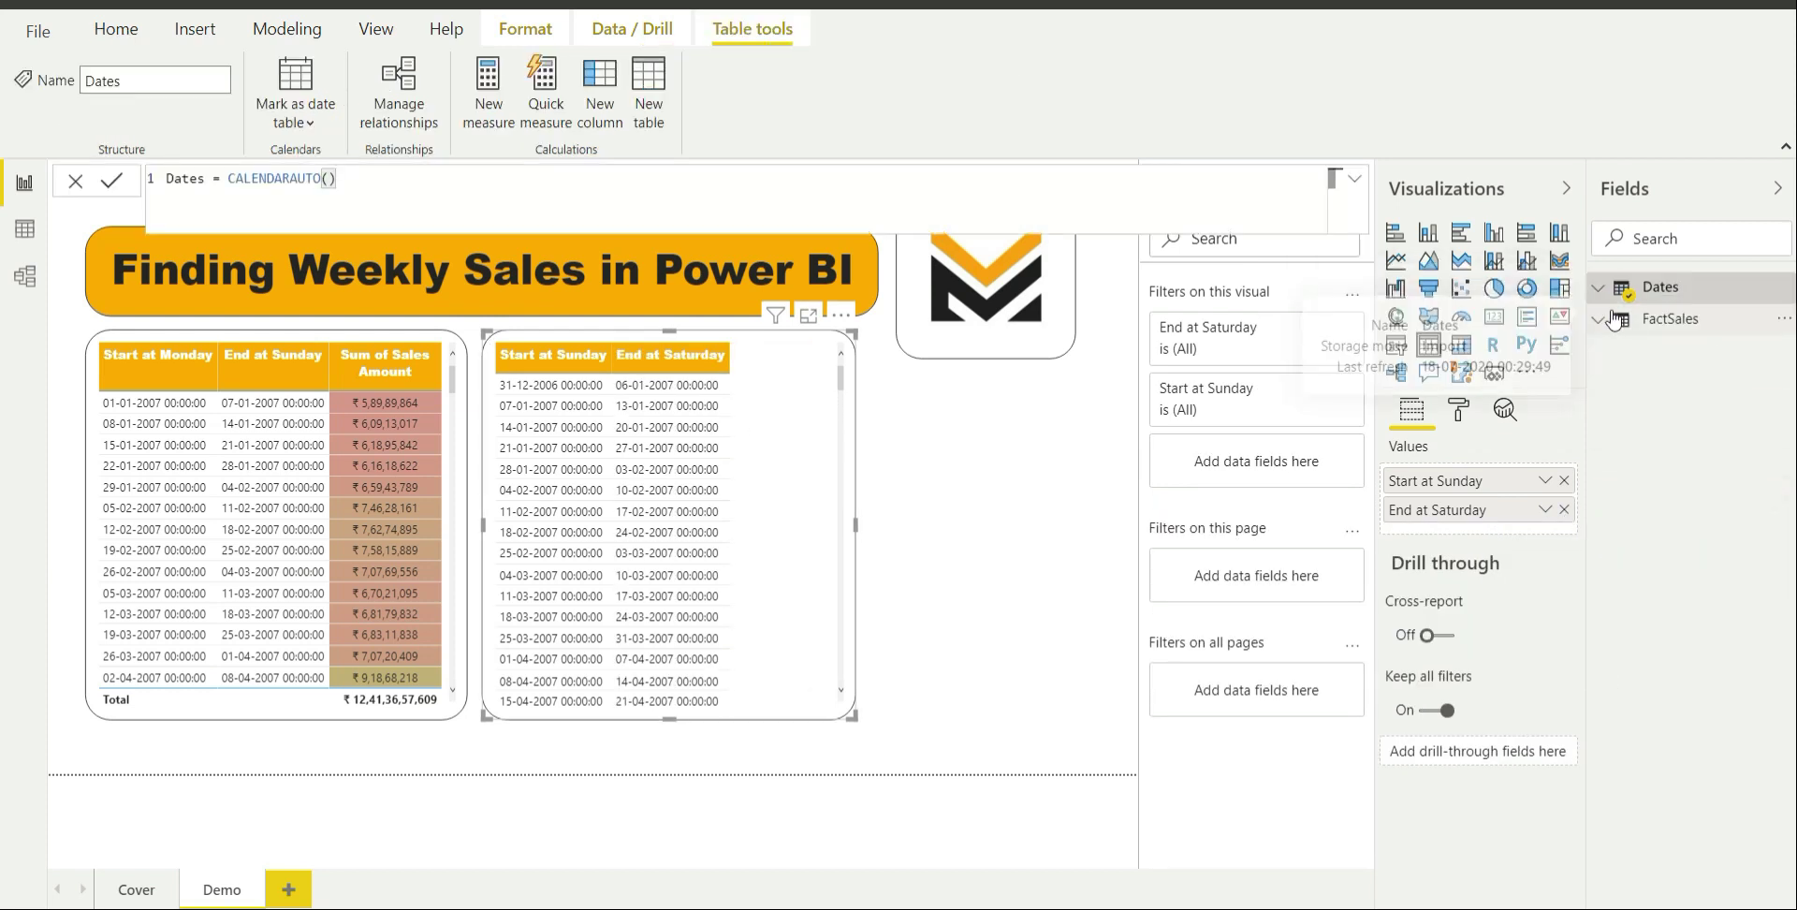
click(1600, 320)
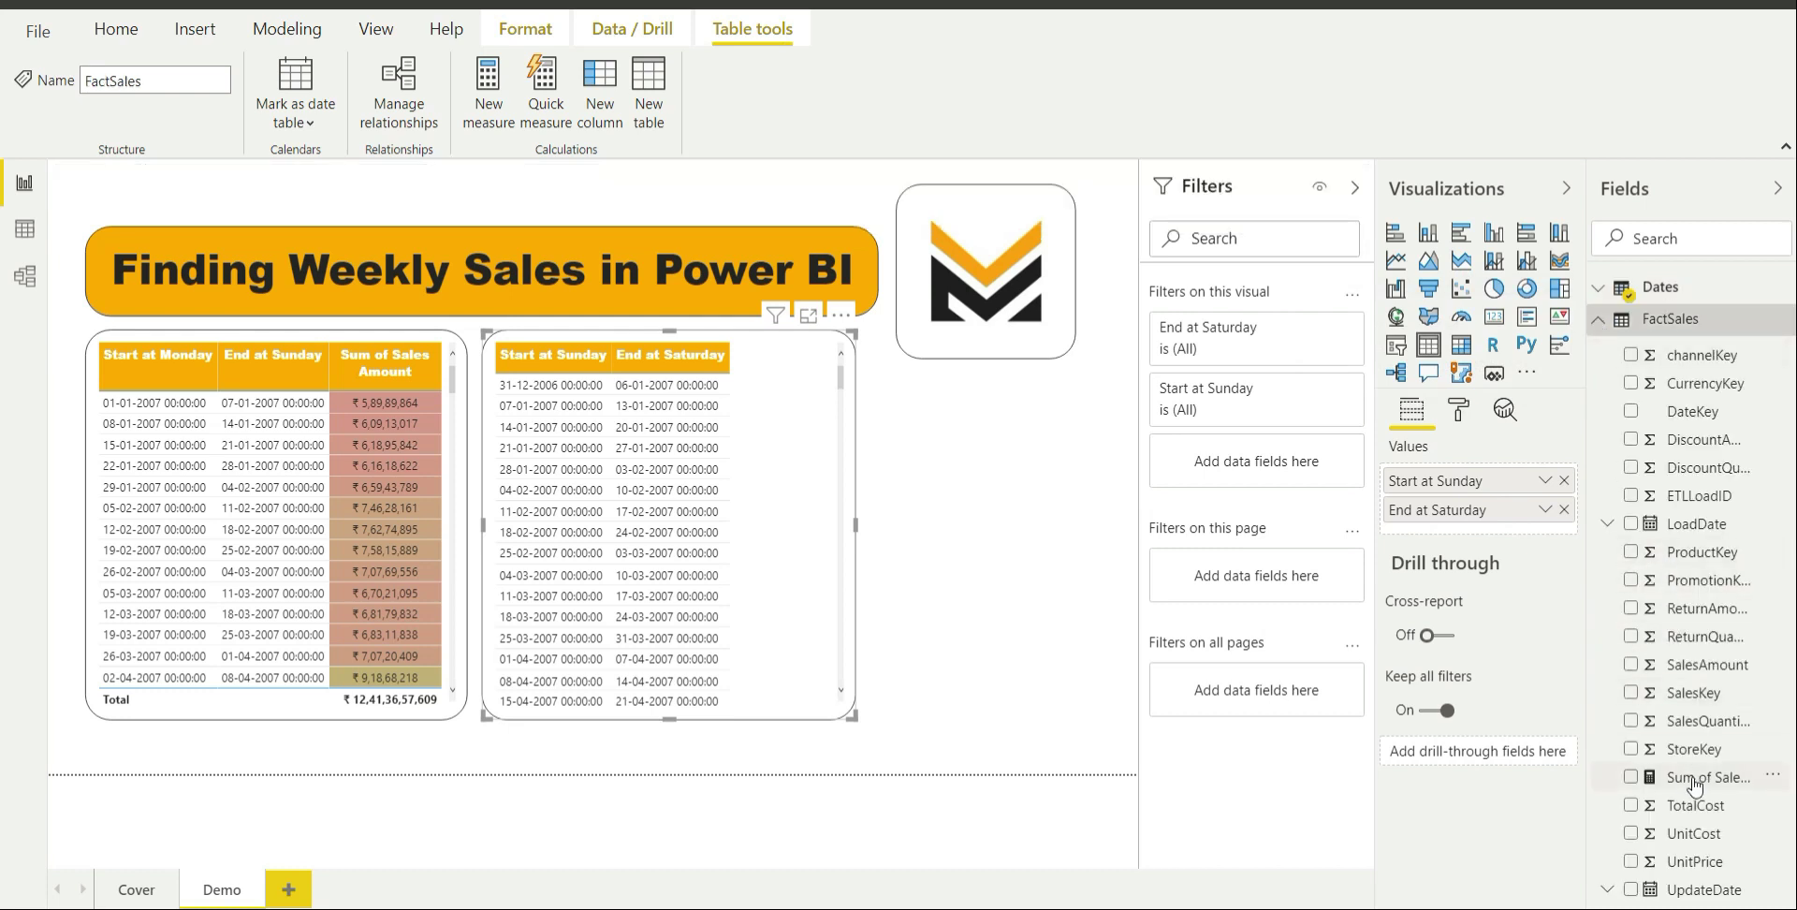
click(1631, 778)
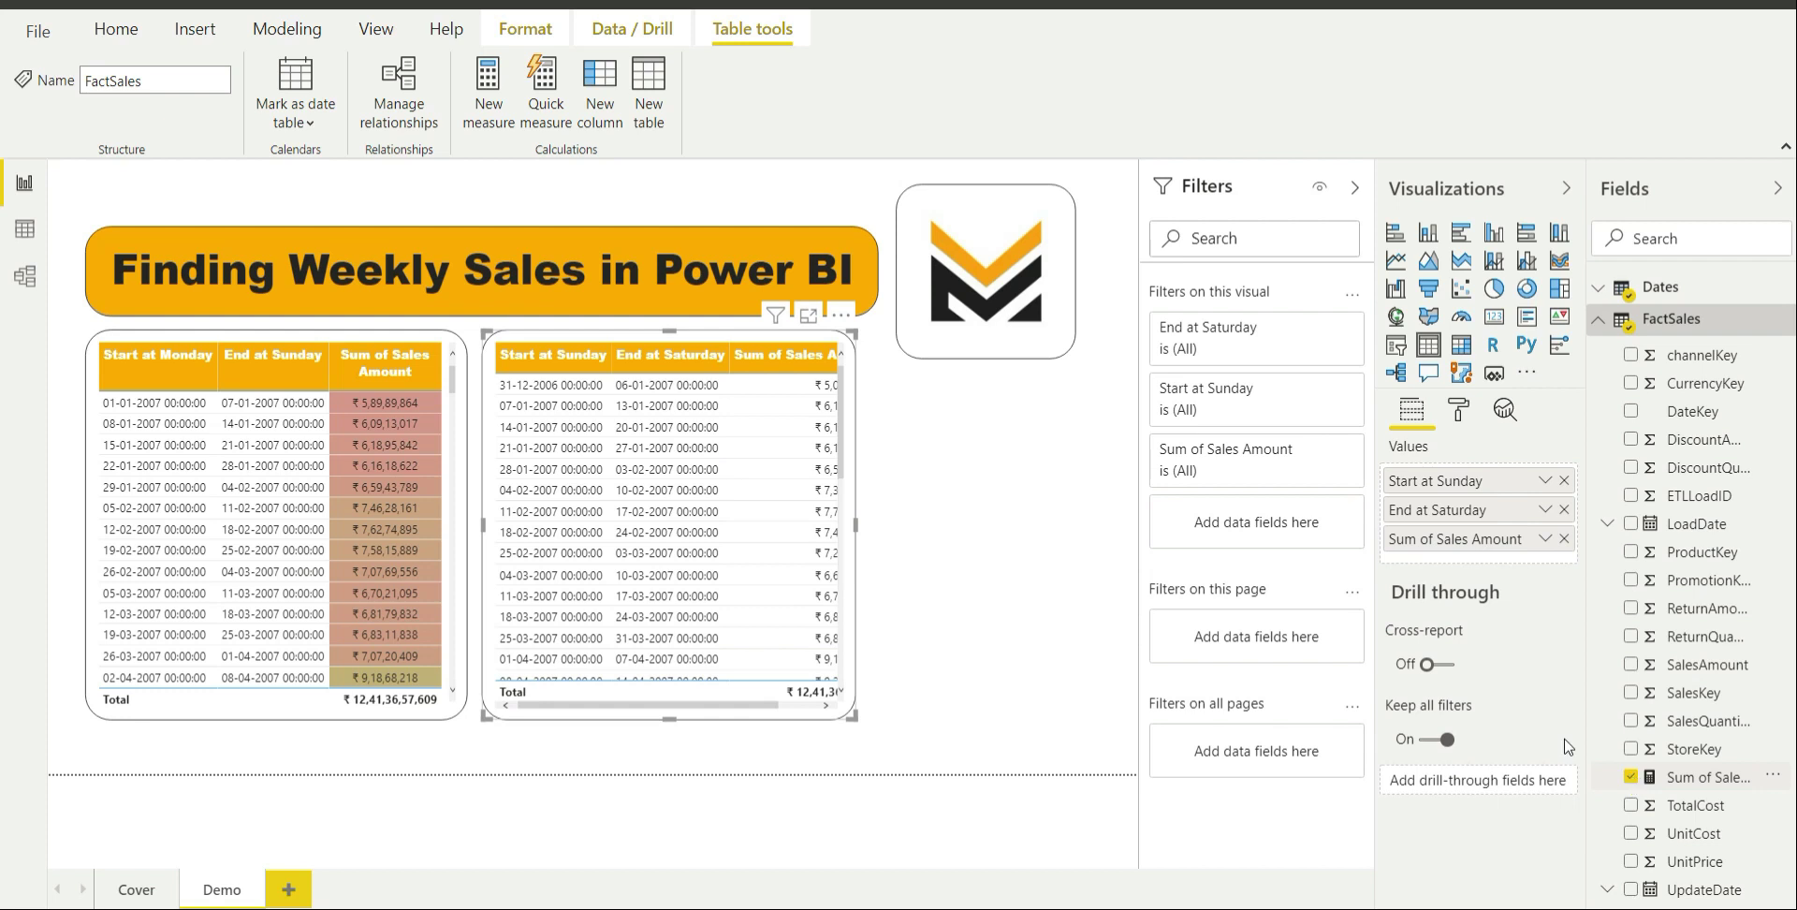
Narrow the Sum of Sales Amount column so its header wraps, and fit the table visual's width to its three columns
drag(857, 532, 941, 535)
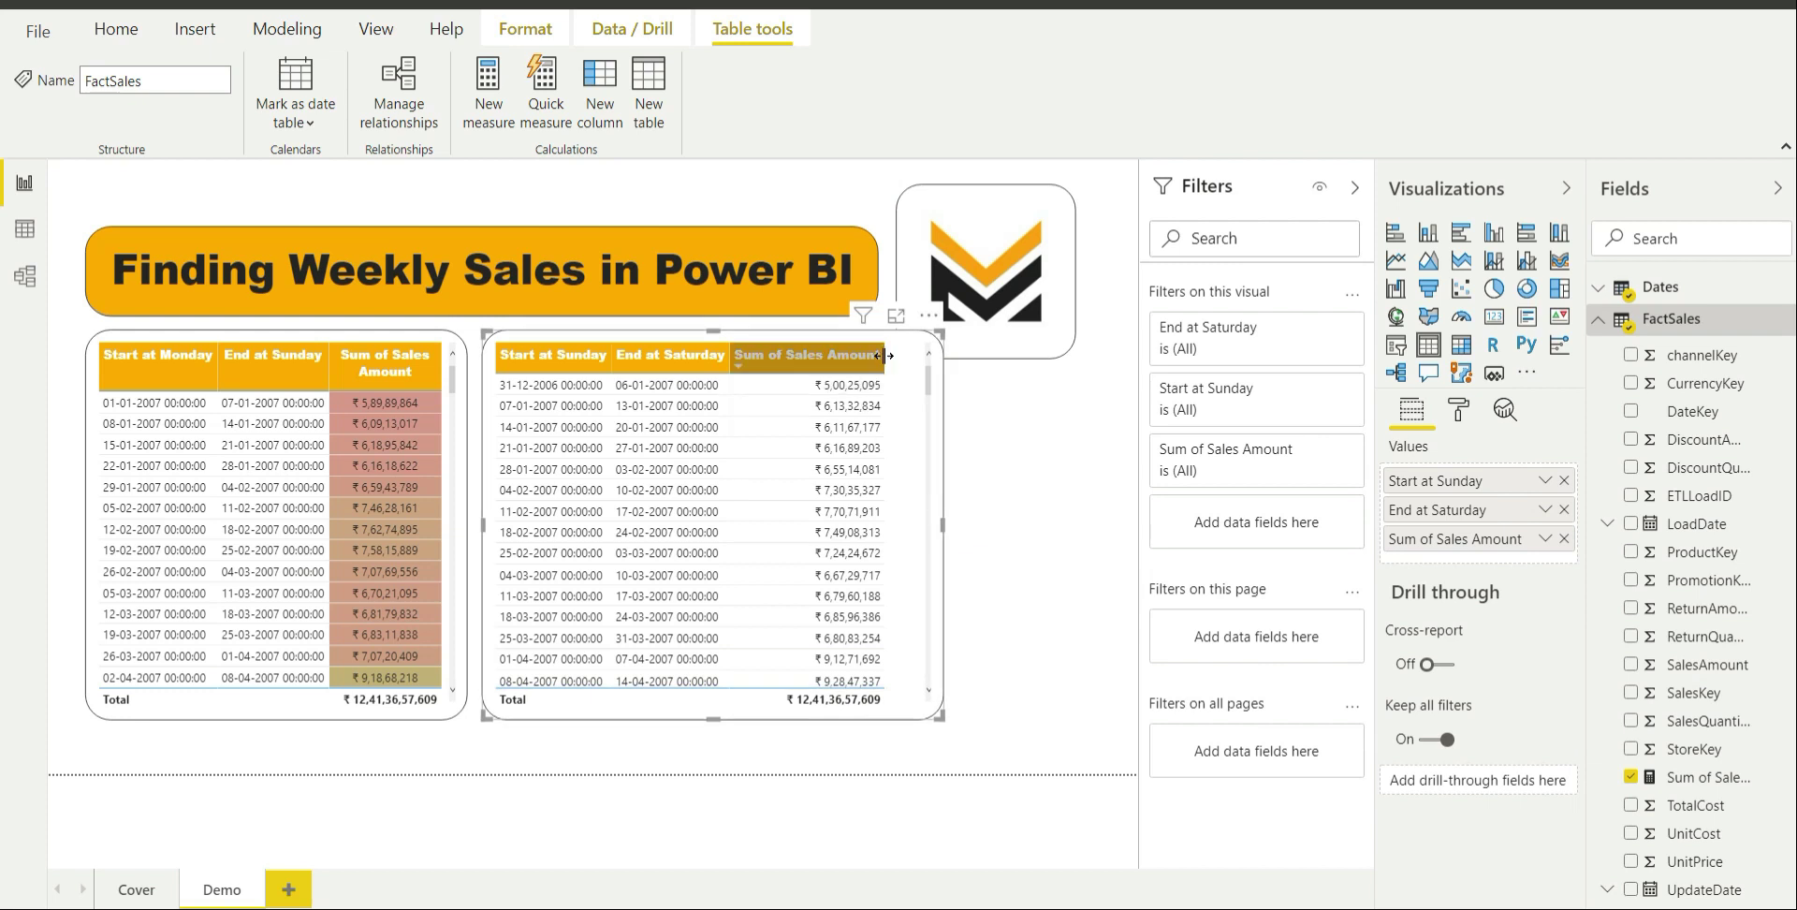
drag(882, 356, 827, 354)
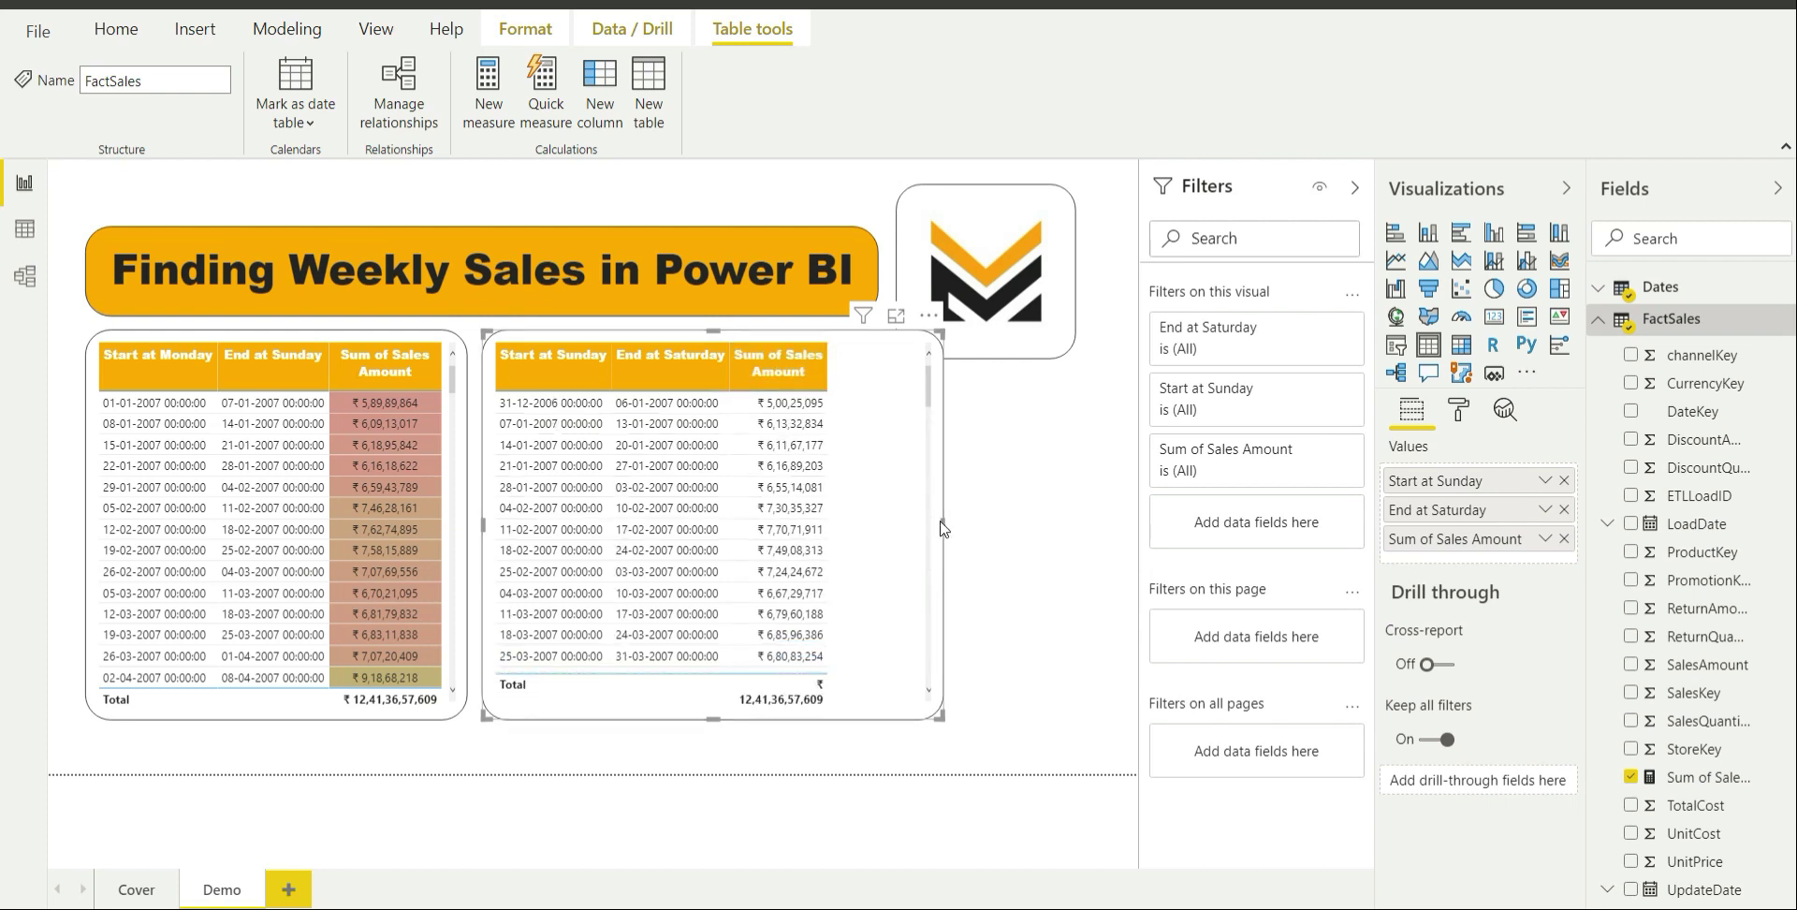
drag(943, 521, 860, 522)
click(906, 521)
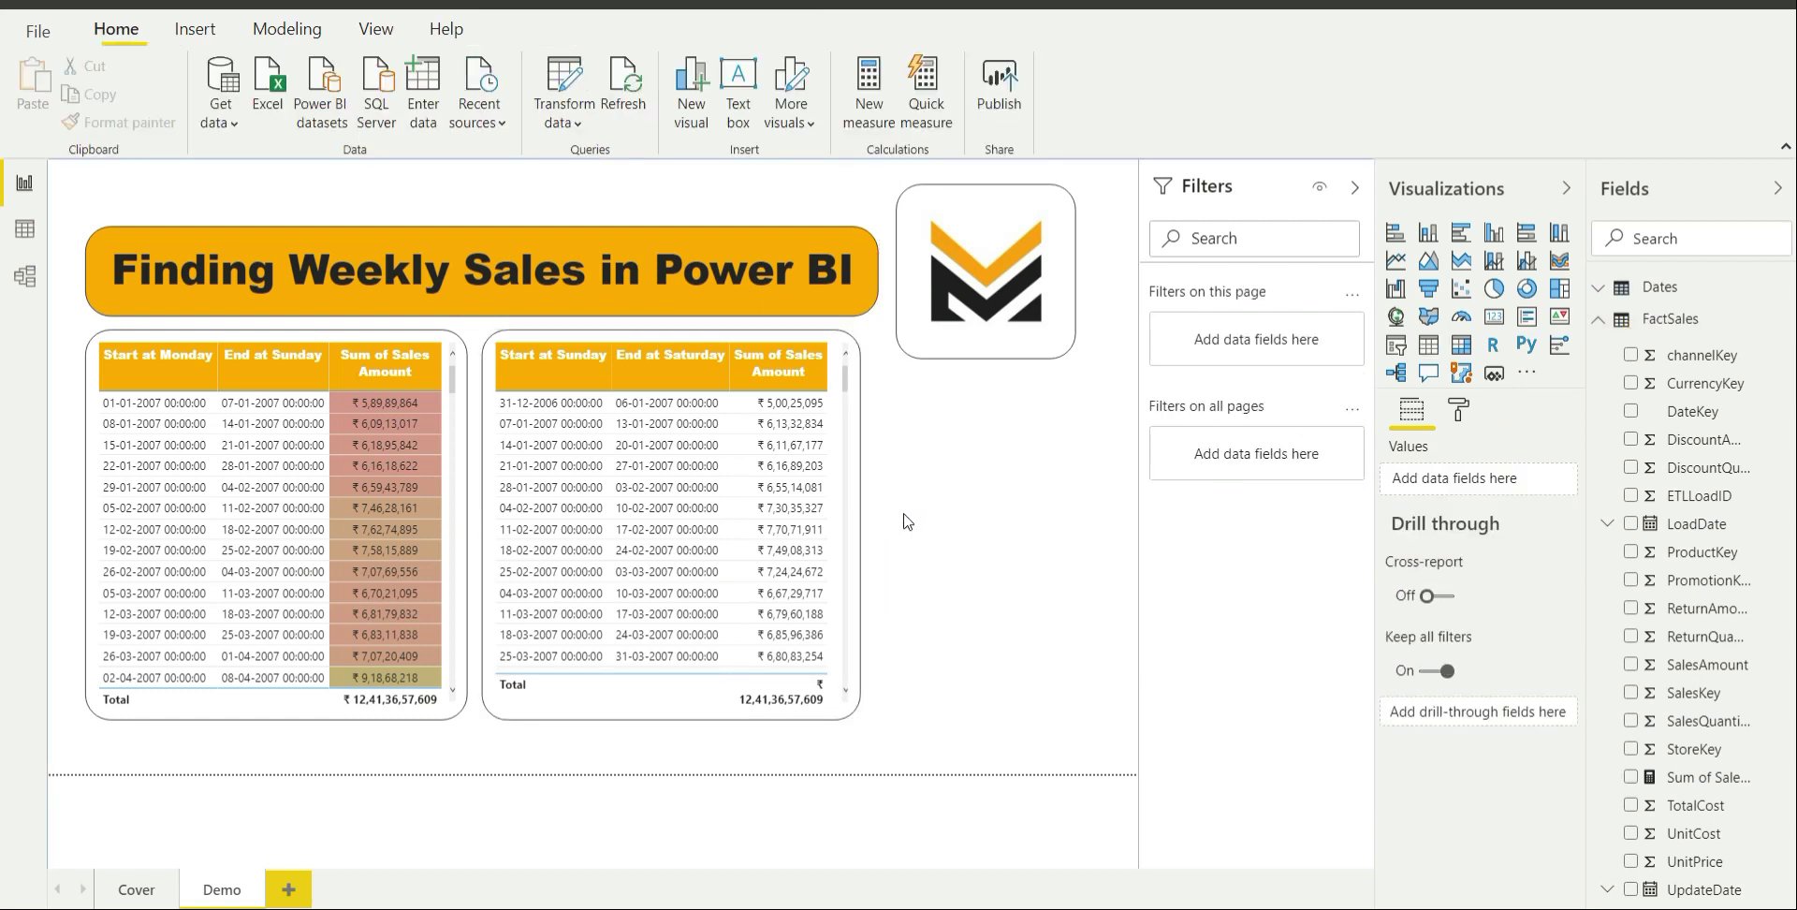
Turn on background color conditional formatting for Sum of Sales Amount in the Start at Sunday table visual
click(859, 548)
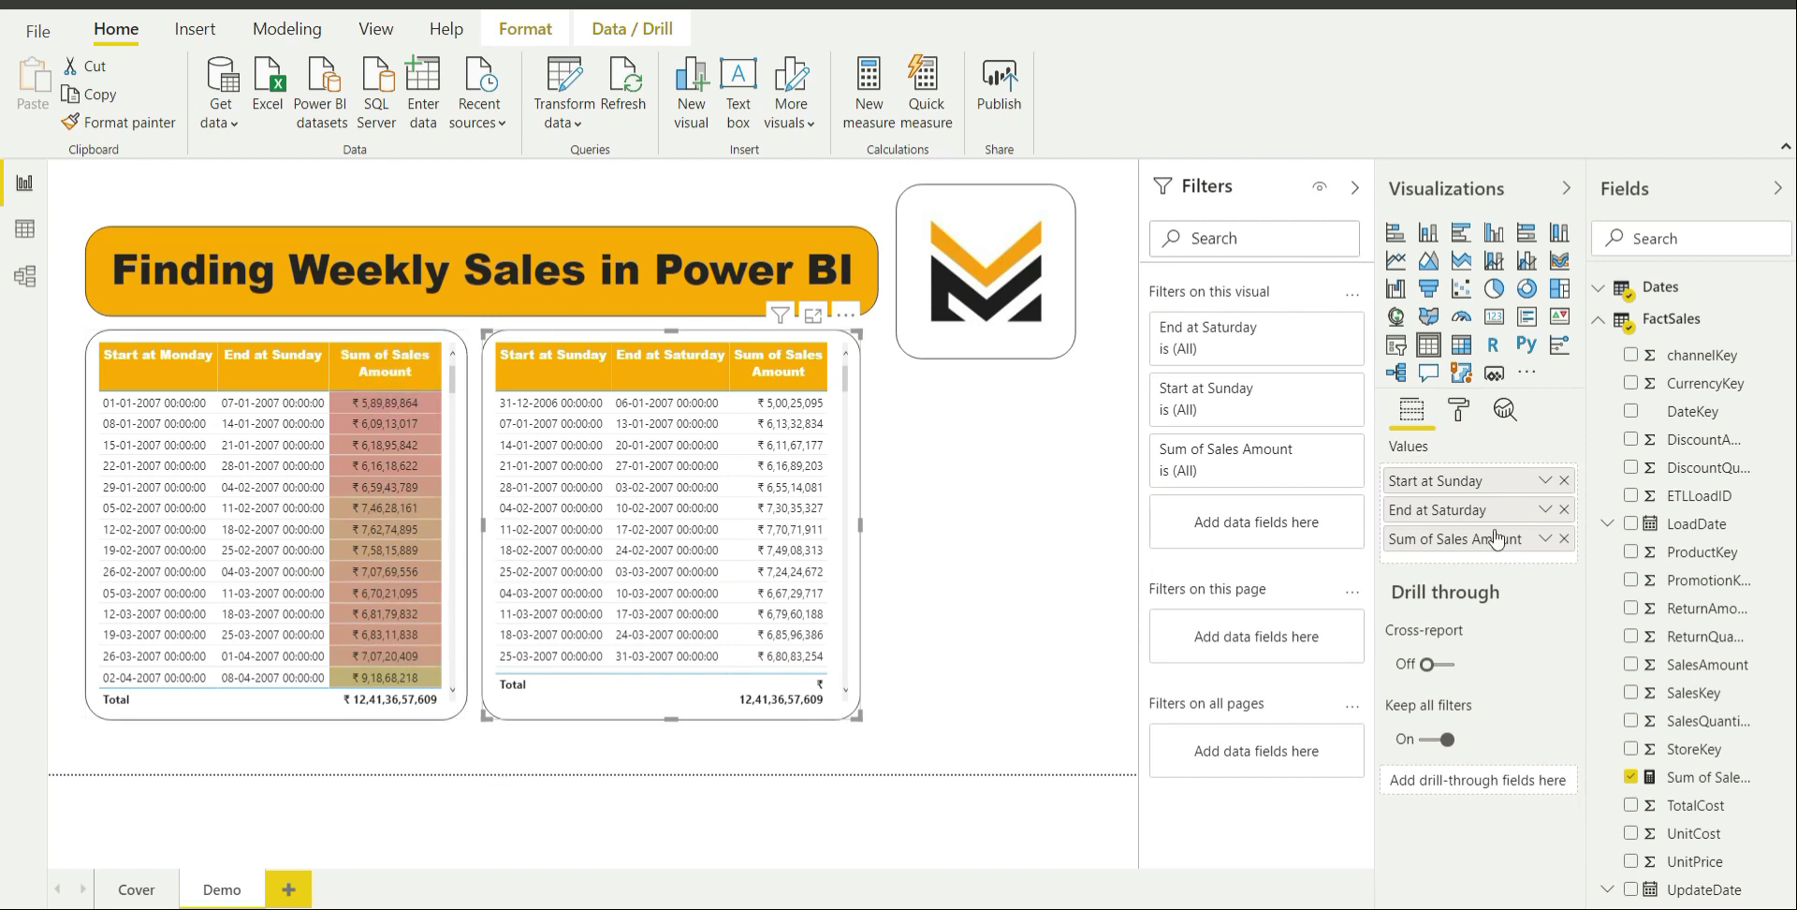
click(1458, 412)
scroll(1475, 646, down, 2)
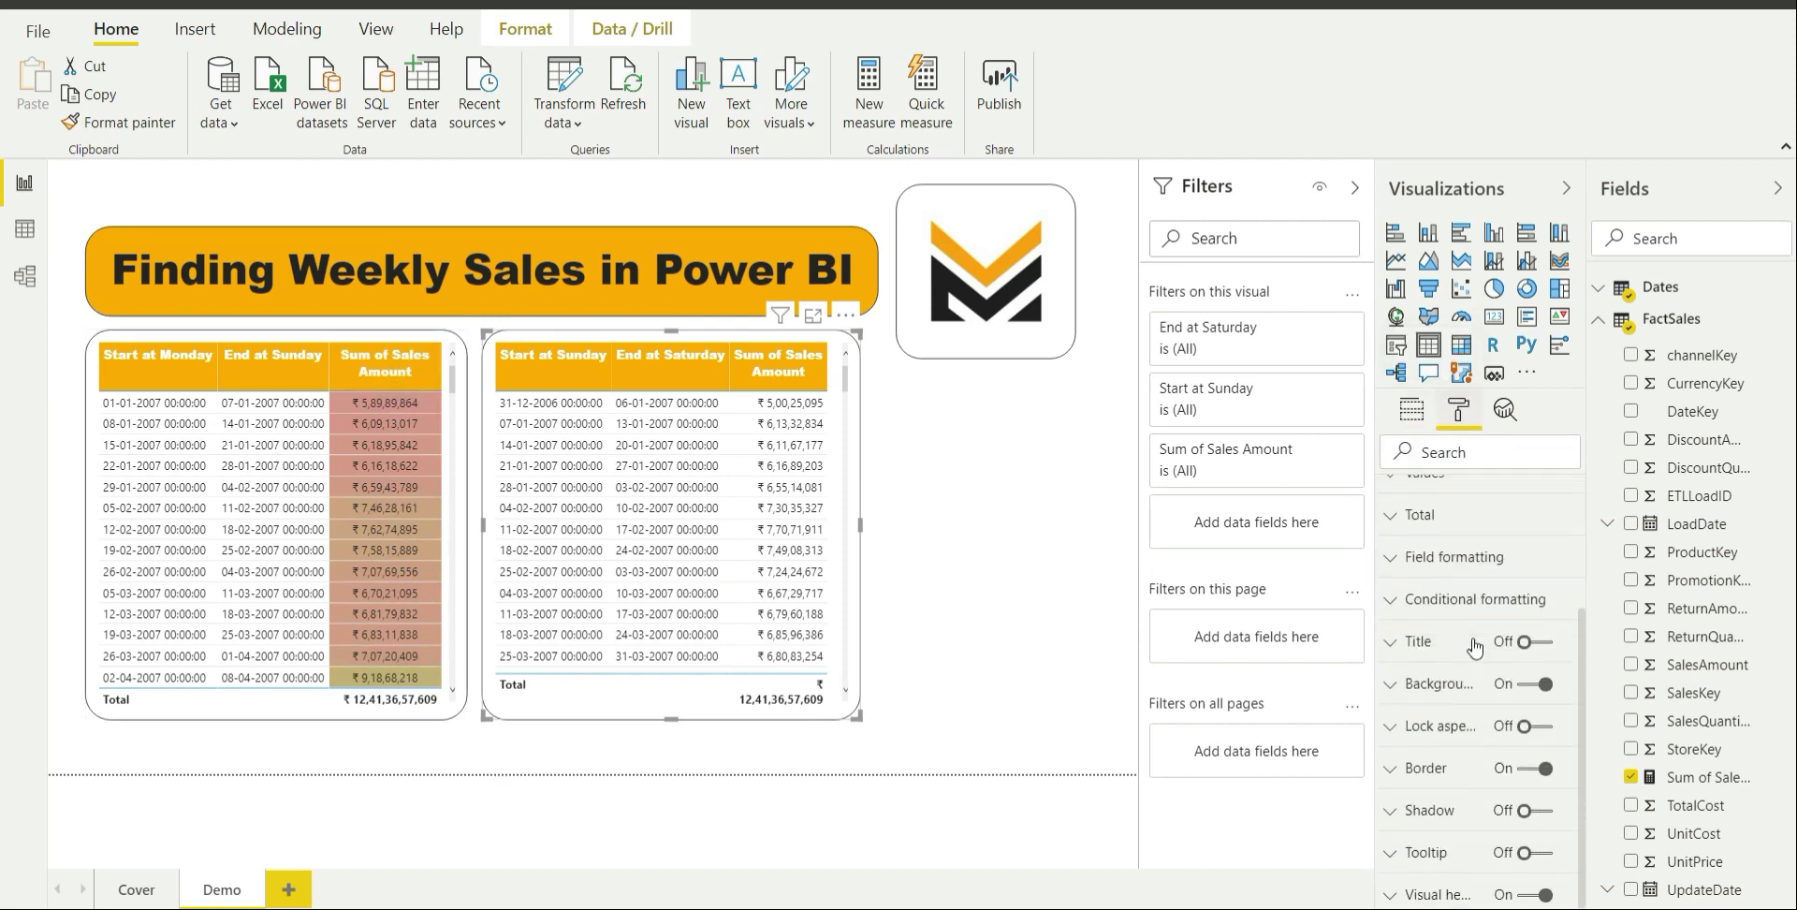
click(1446, 593)
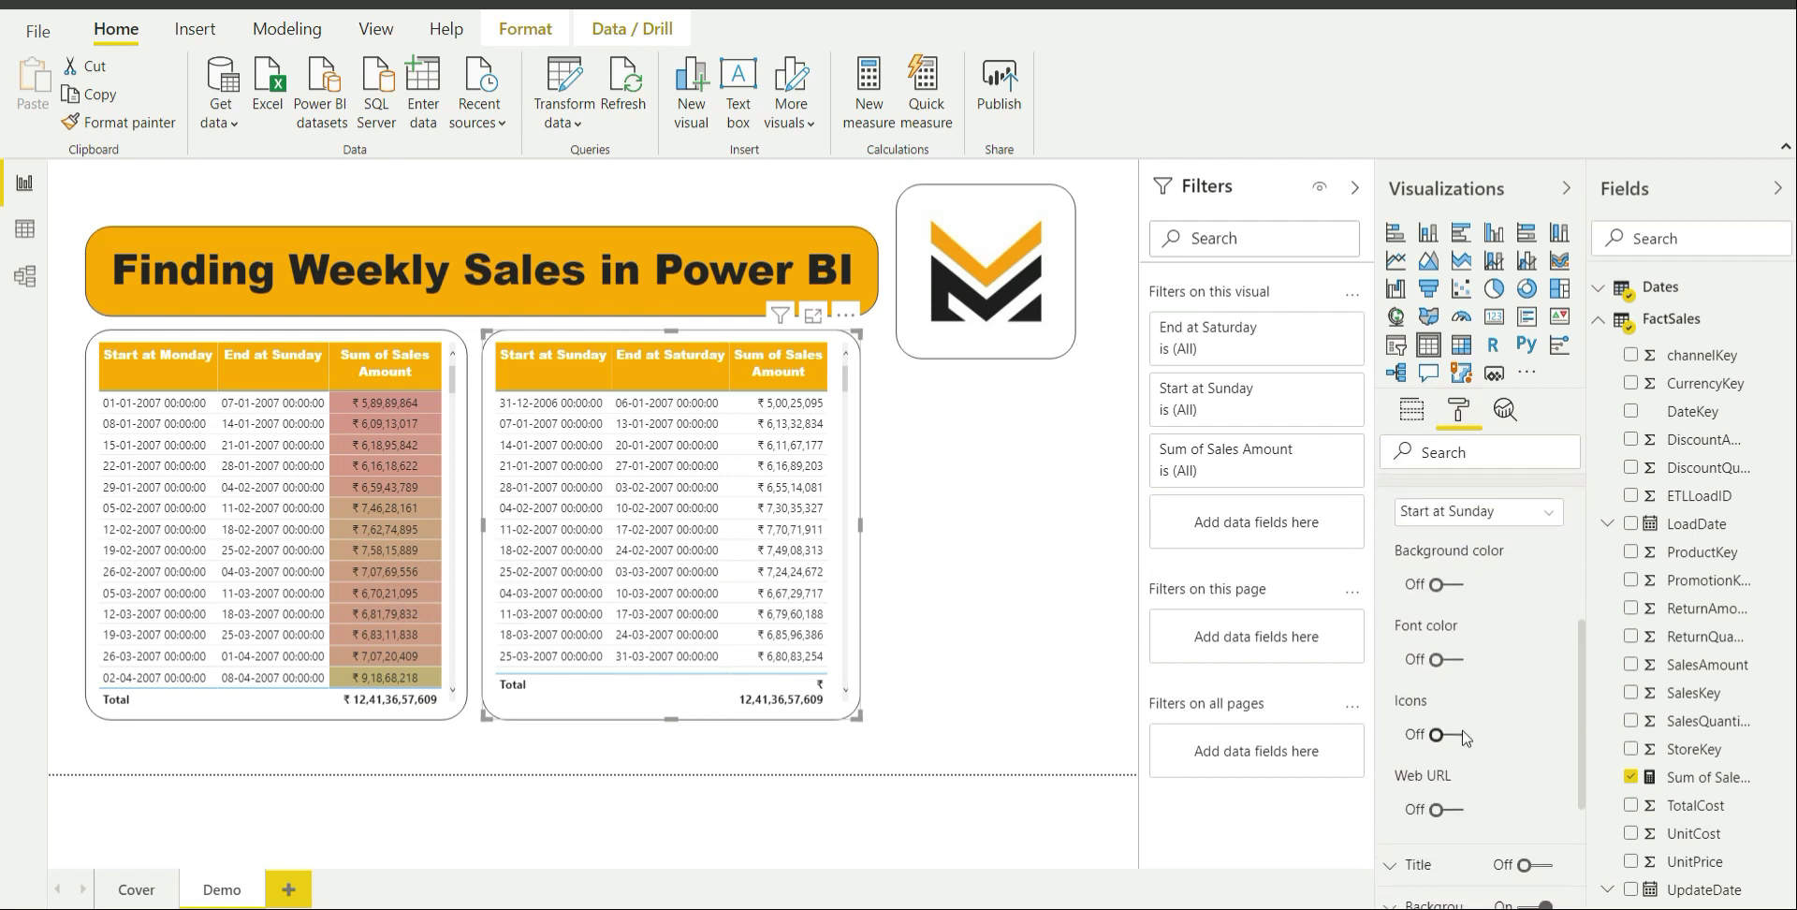
click(1446, 586)
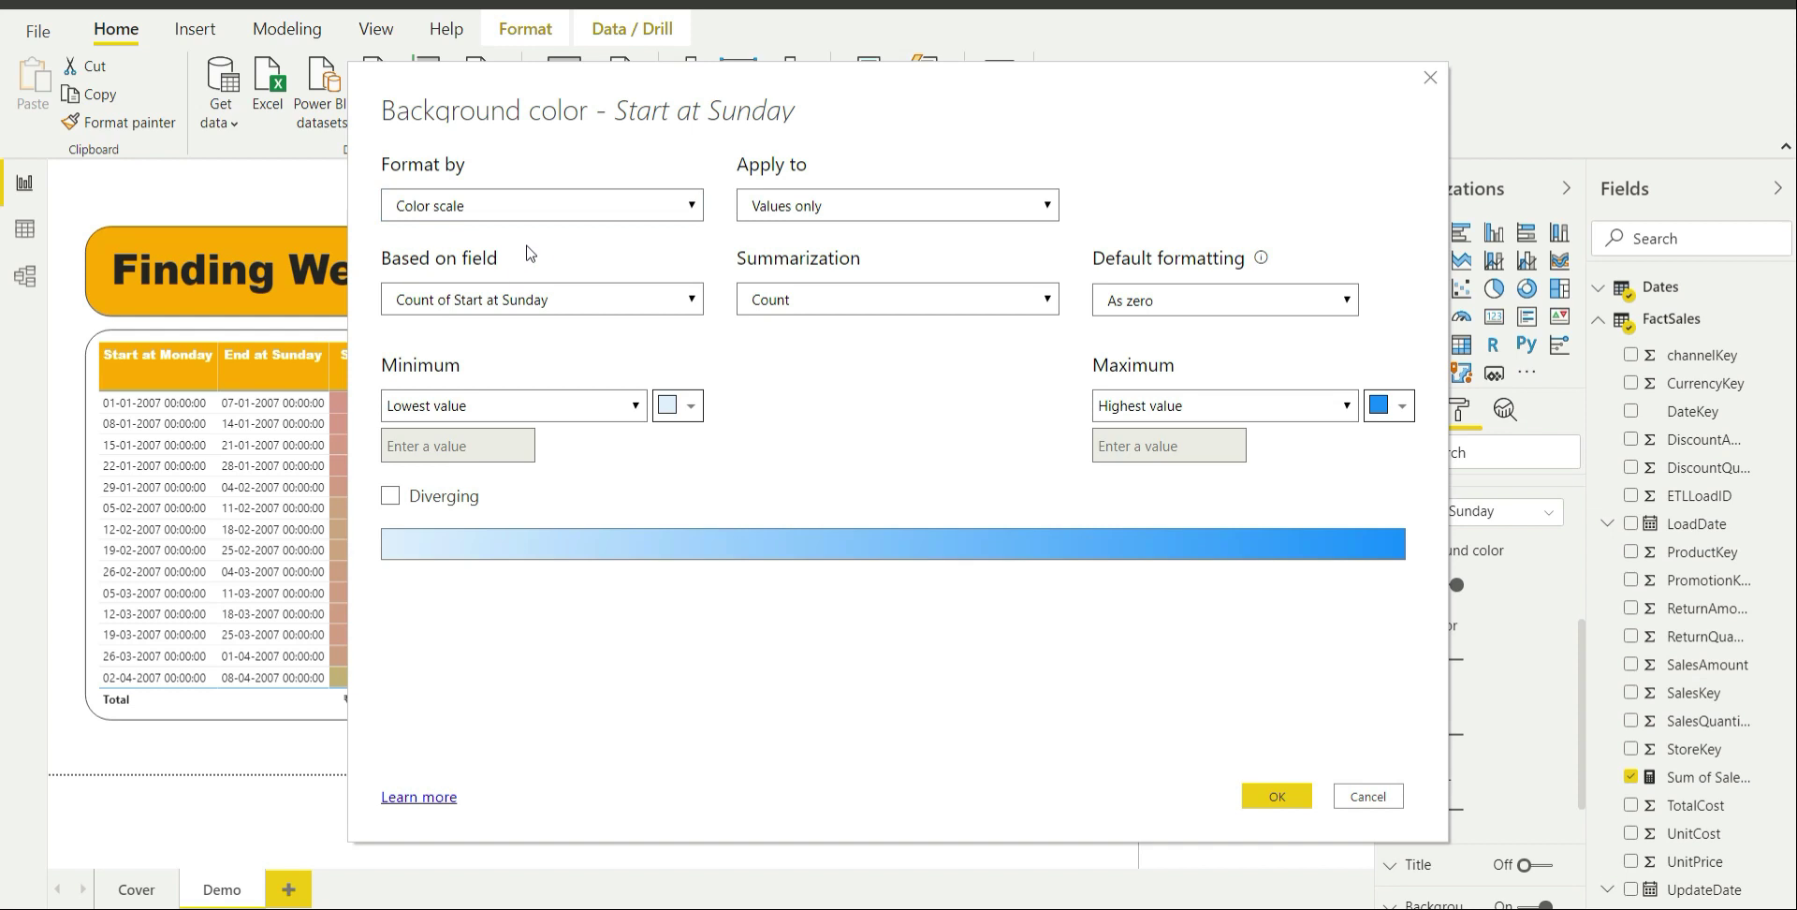
click(1369, 797)
click(1507, 512)
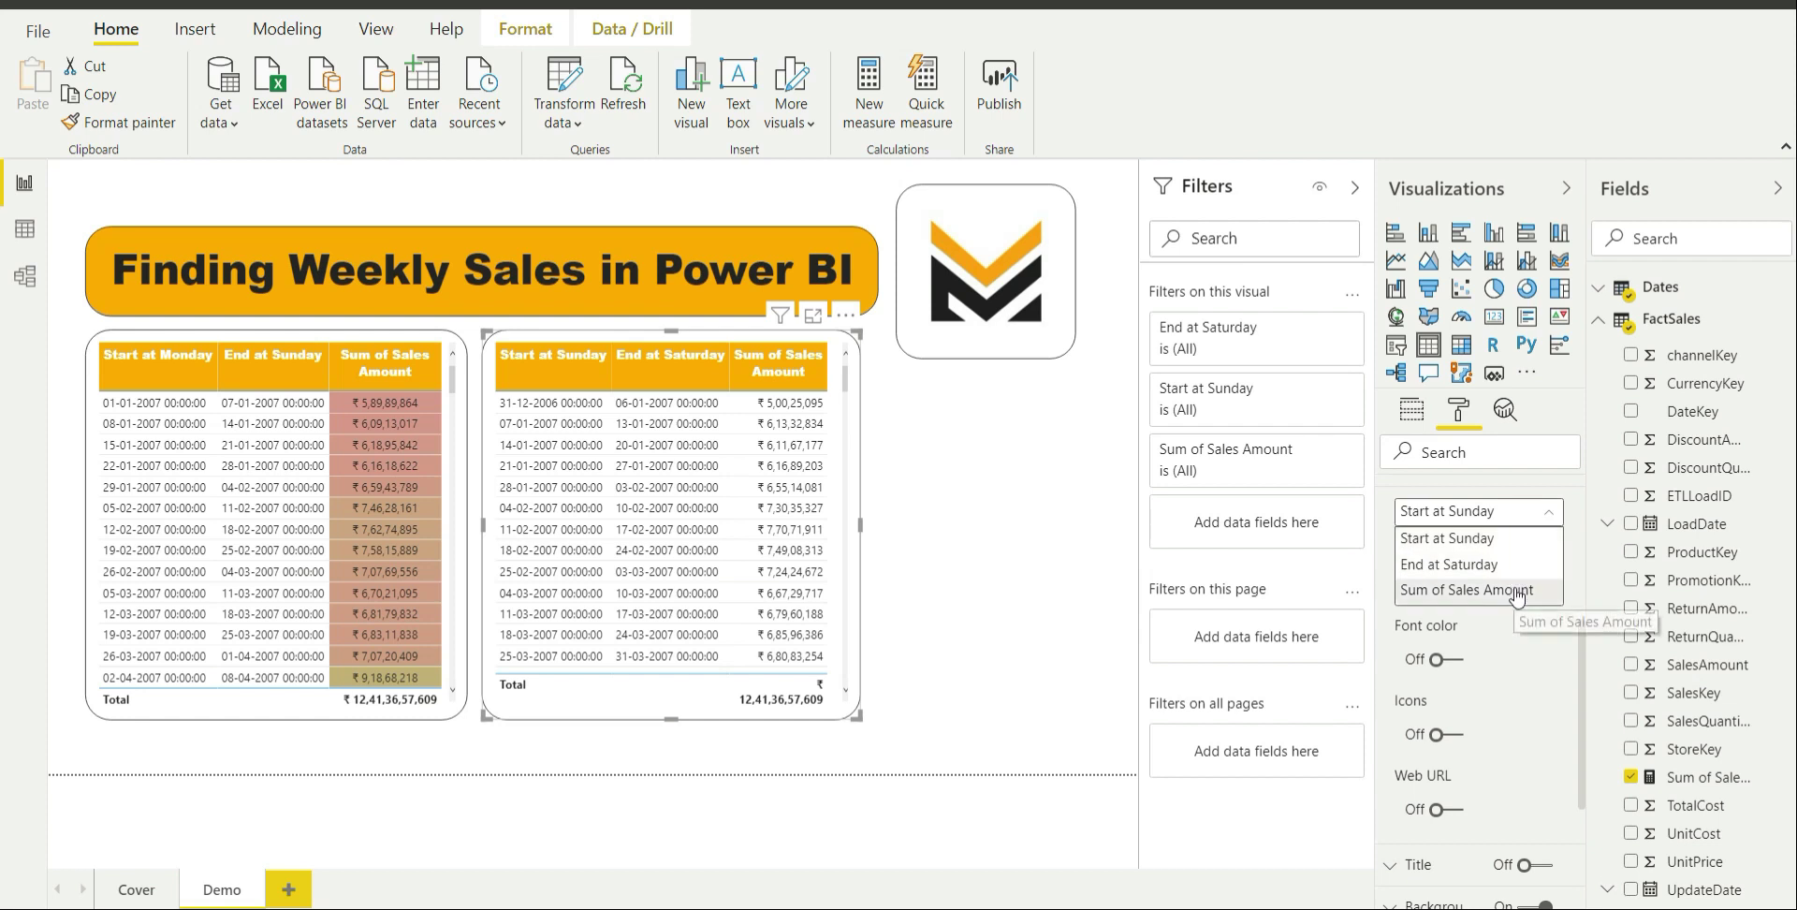
click(1479, 599)
click(1455, 585)
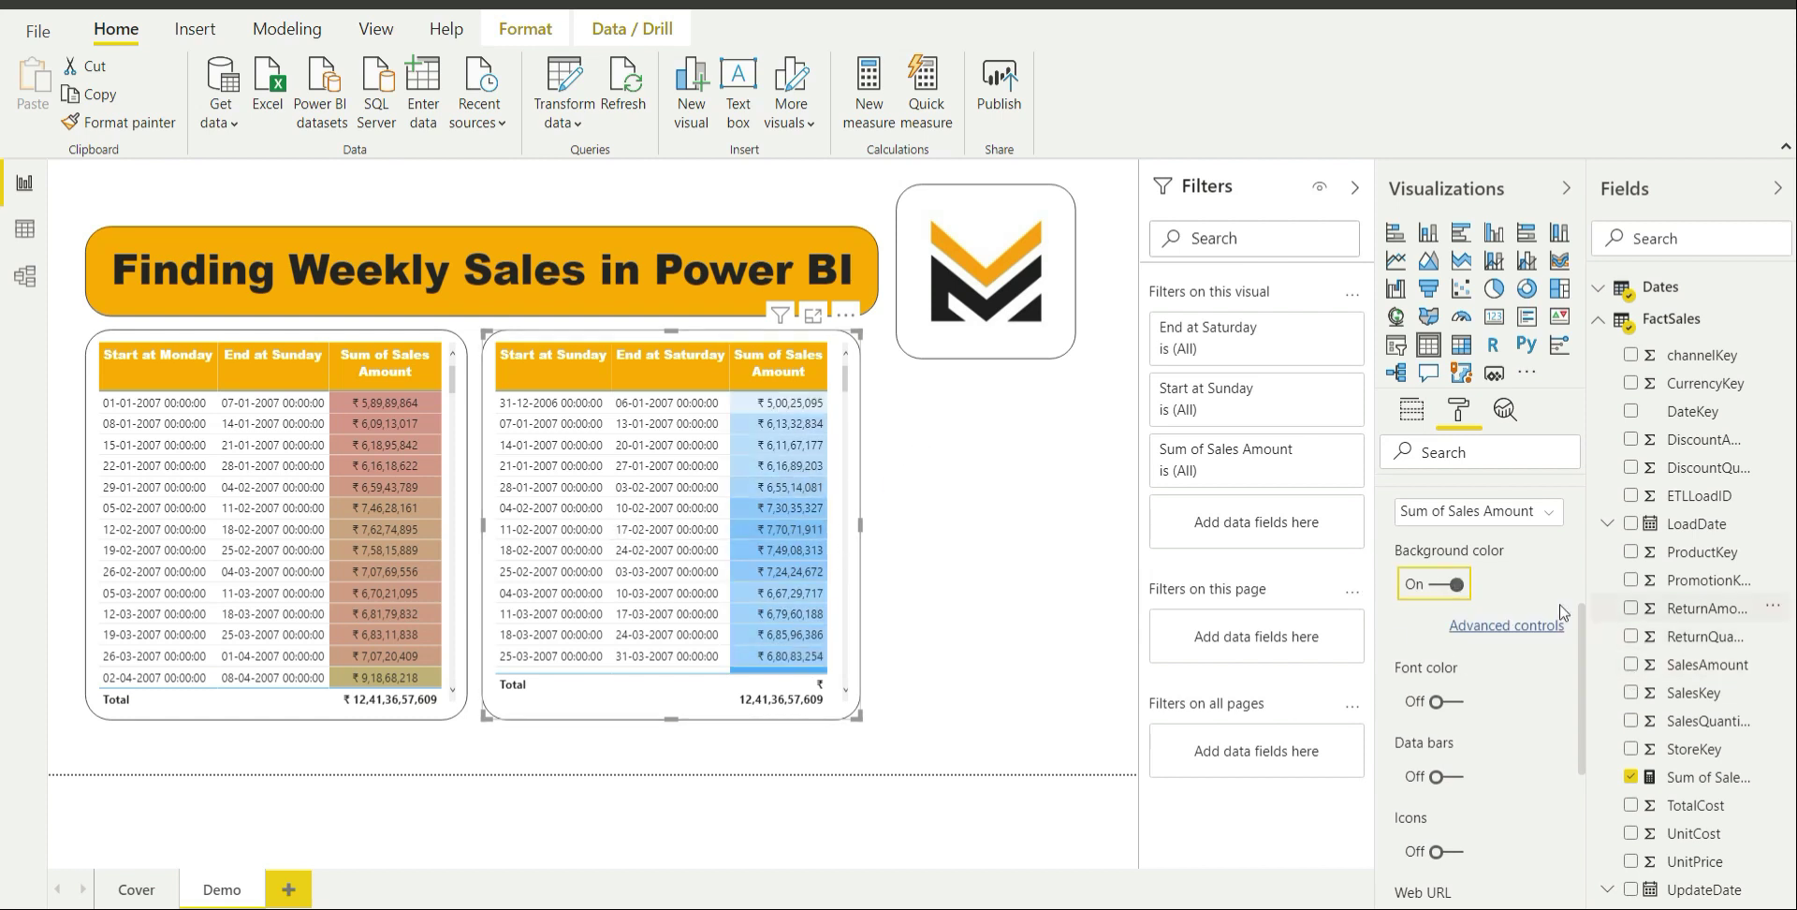
Set the Sum of Sales Amount background color scale to run from pink for the lowest value to olive green for the highest value
click(1535, 625)
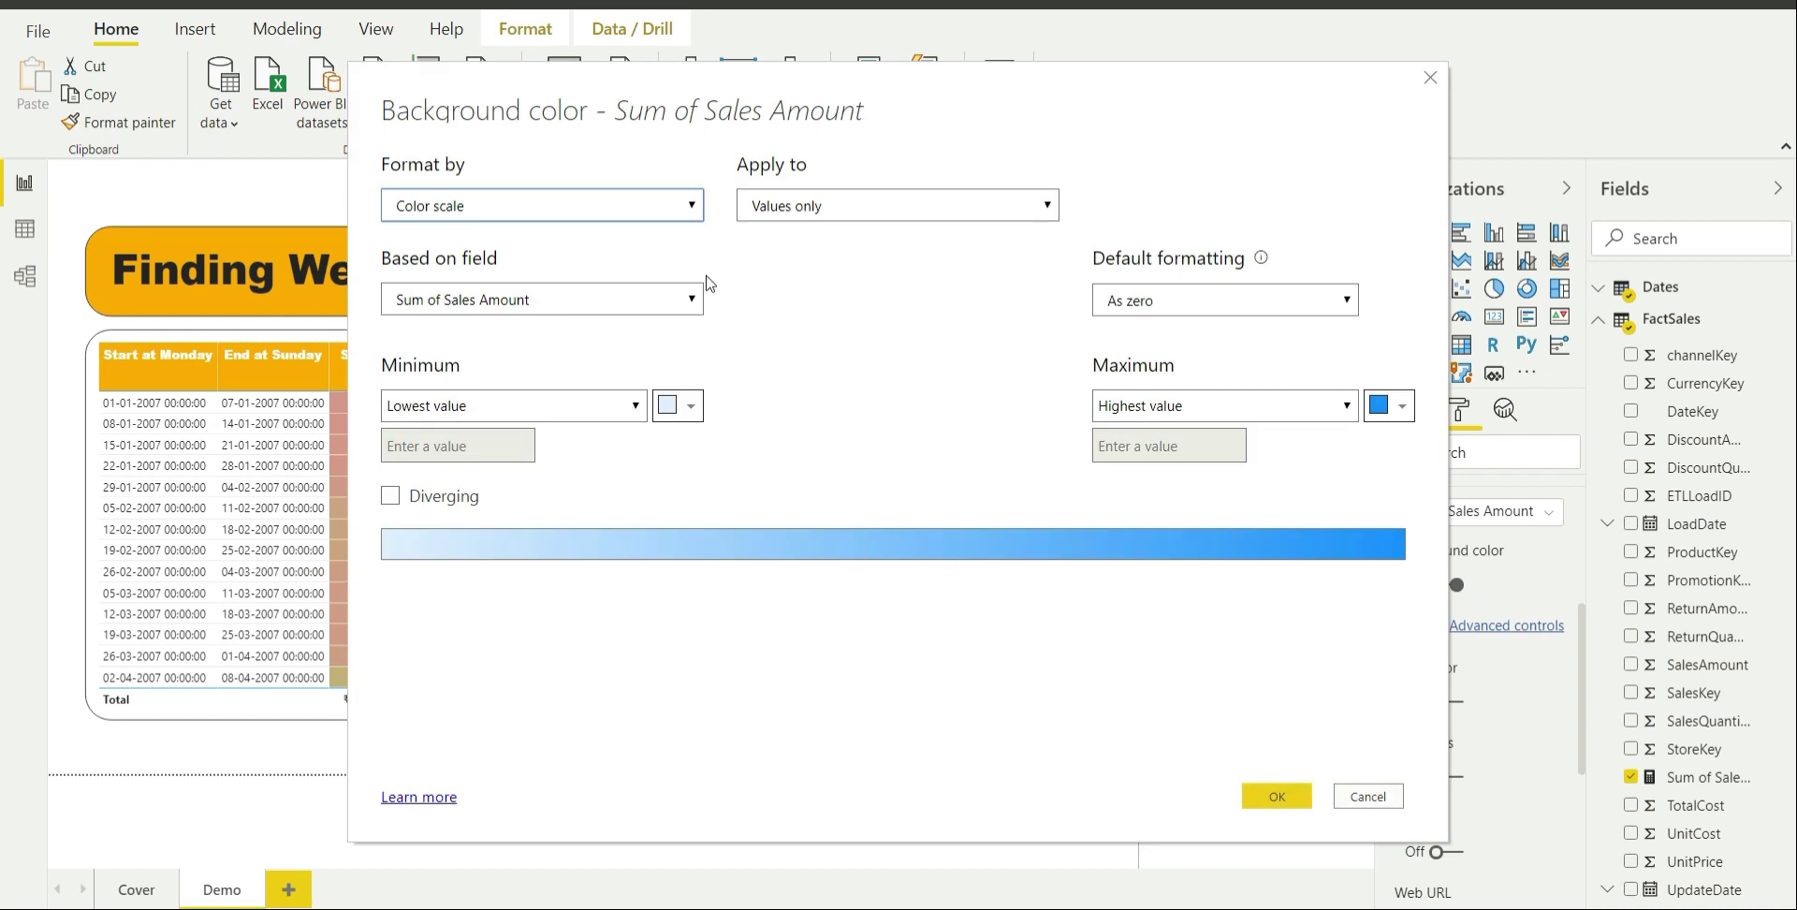
click(690, 406)
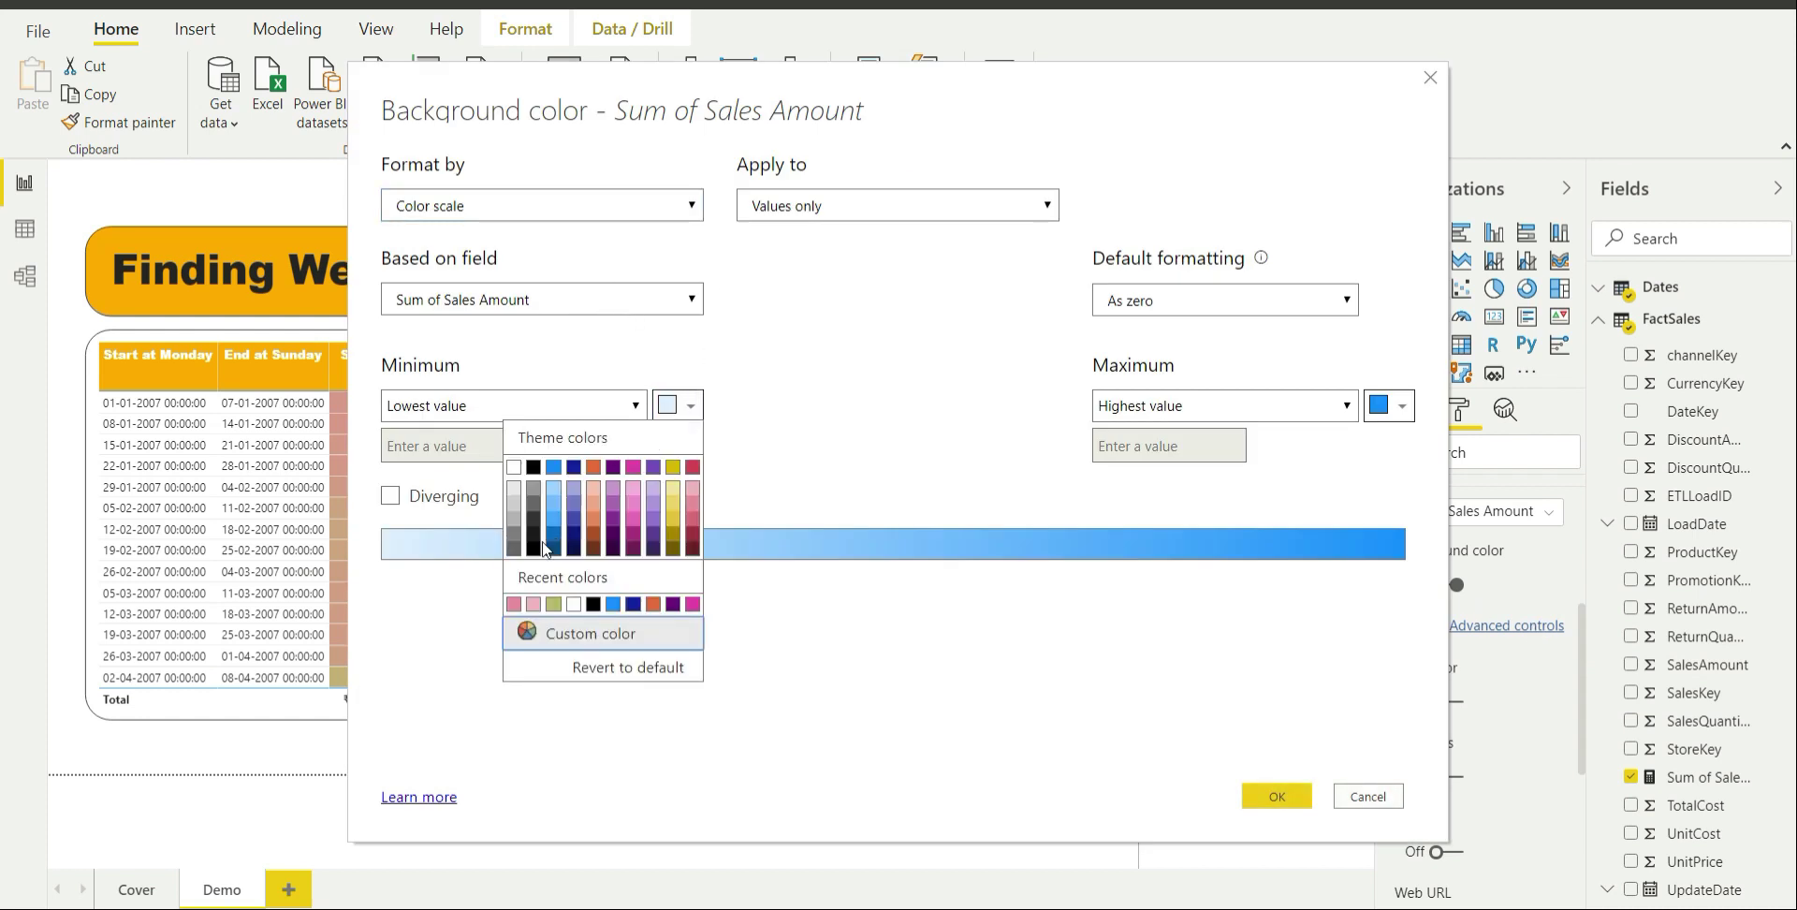
click(514, 604)
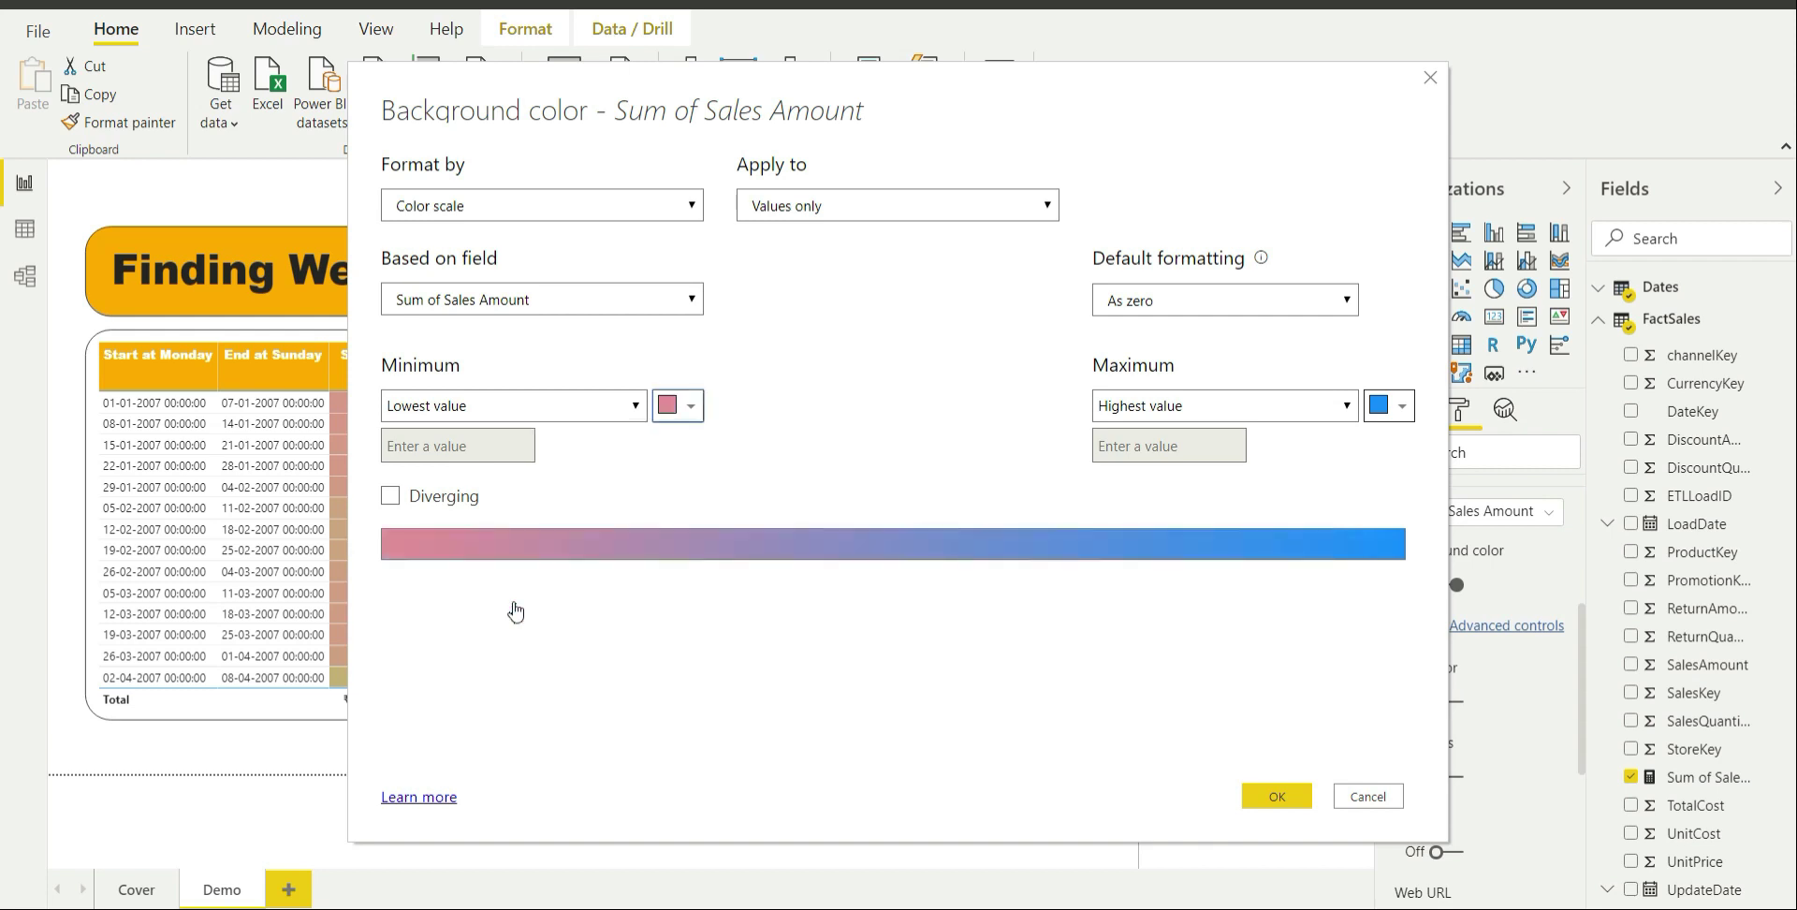
click(1402, 412)
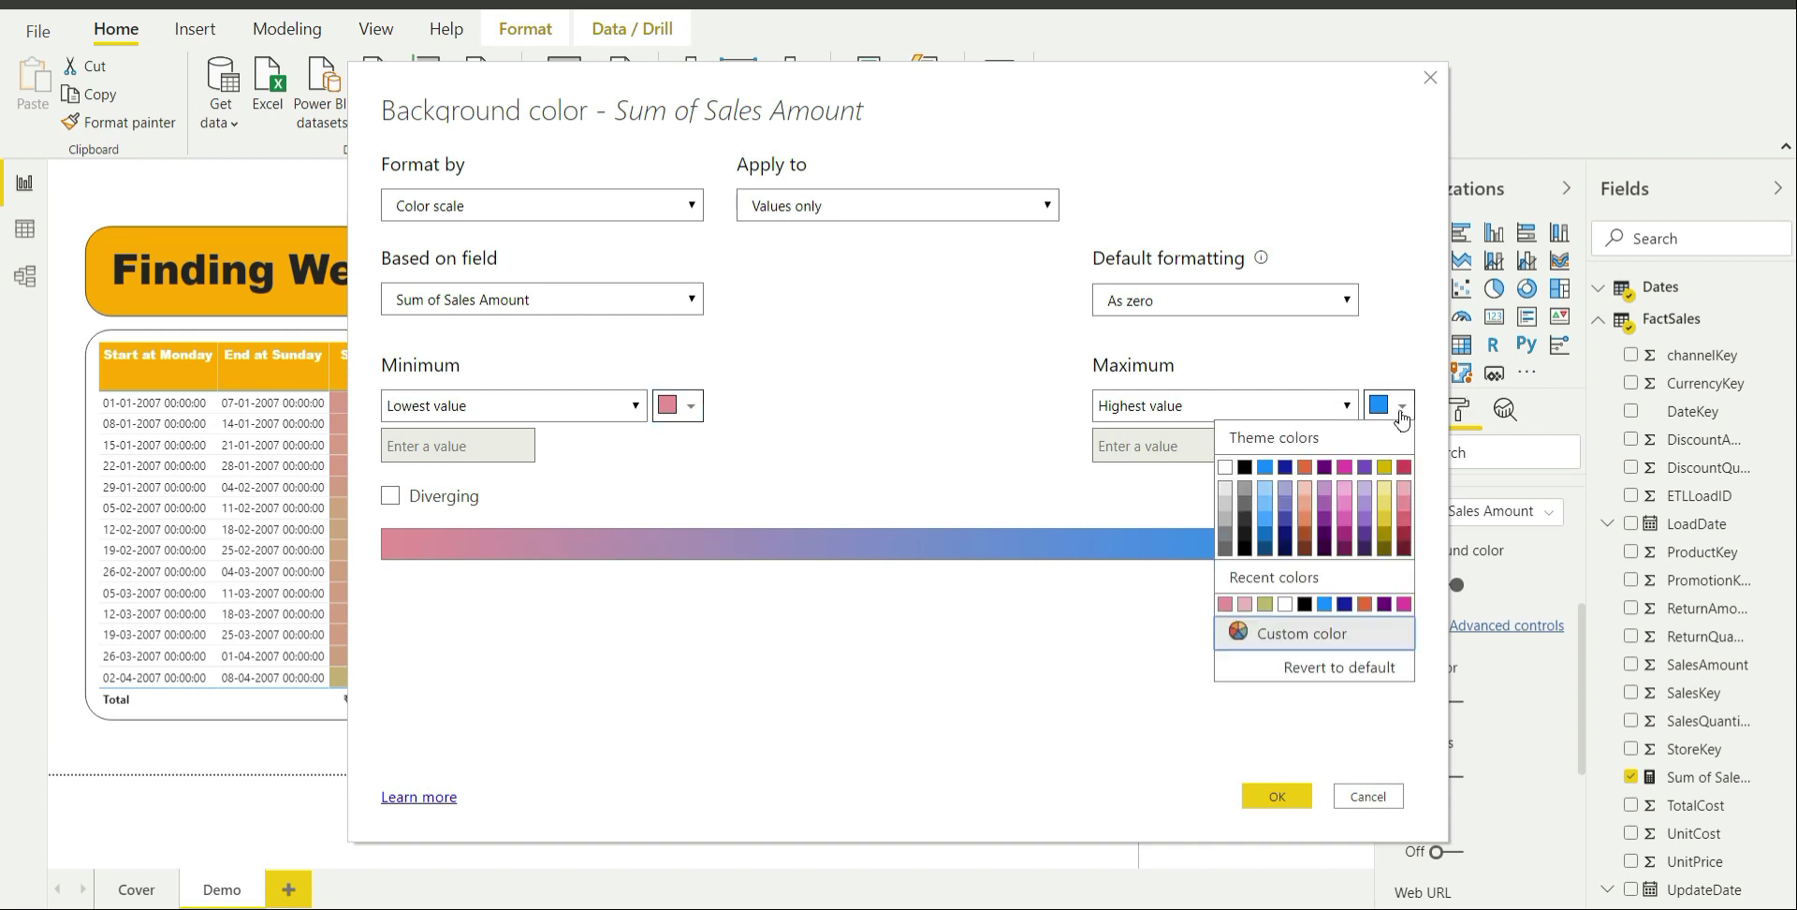
click(1266, 605)
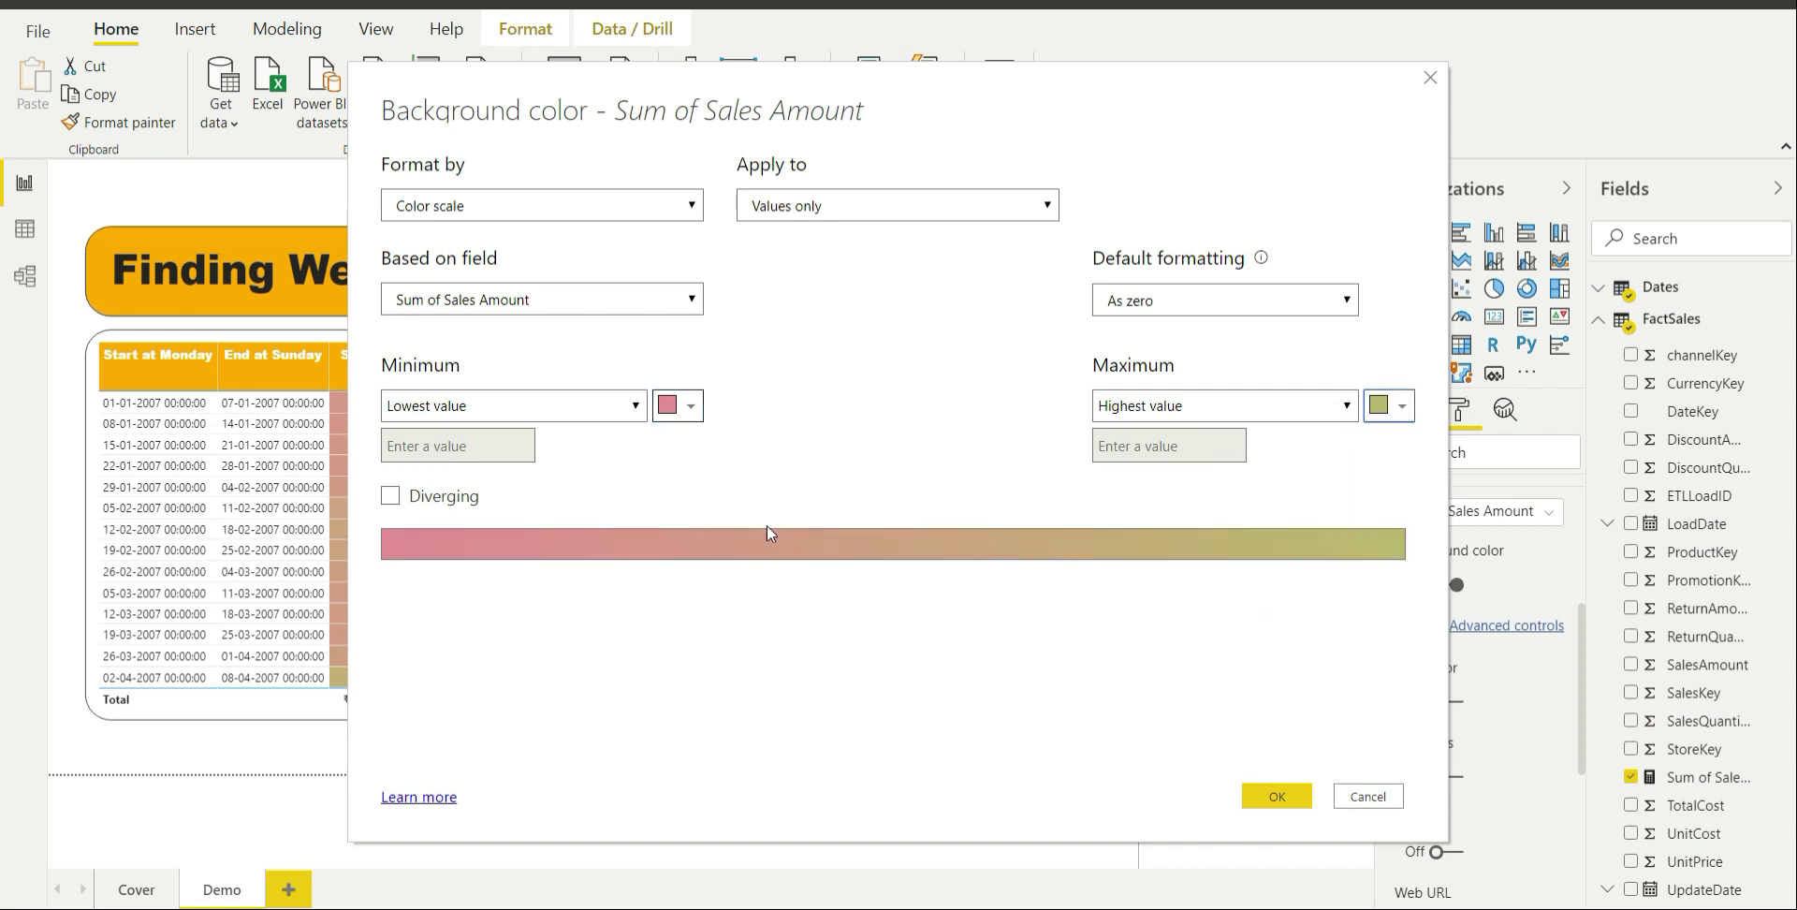
click(1276, 795)
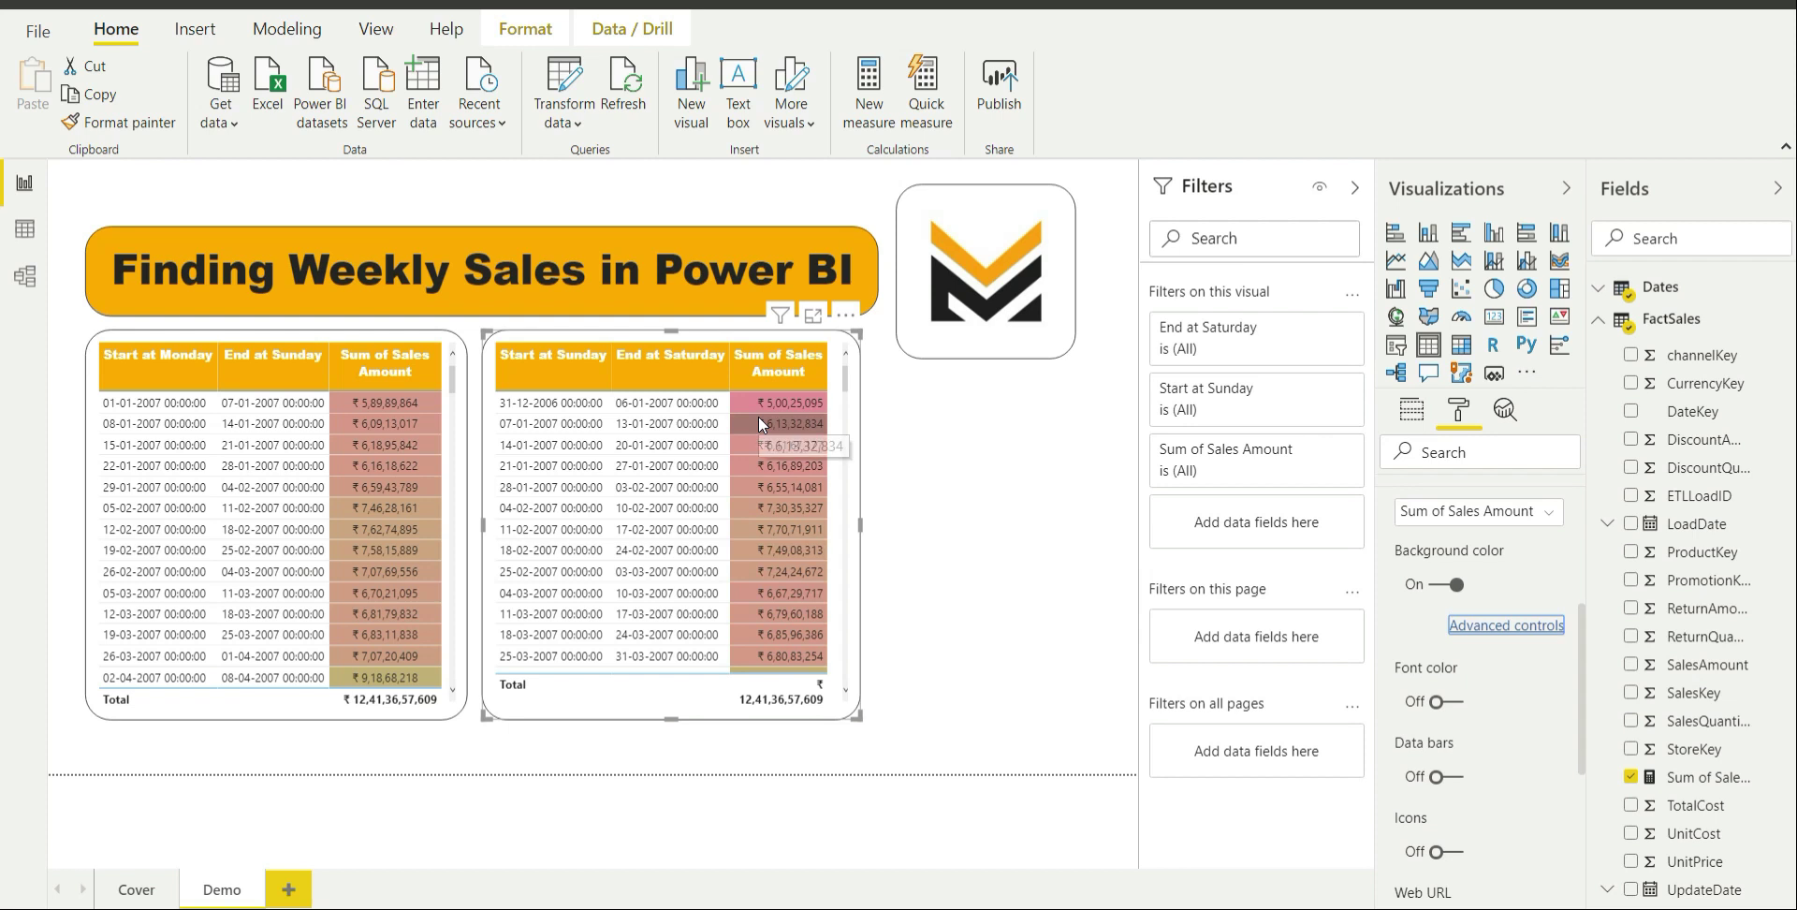
Collapse the conditional formatting settings and open the field formatting settings of the Start at Sunday table visual
scroll(1517, 567, up, 1)
scroll(1516, 566, up, 1)
click(1491, 579)
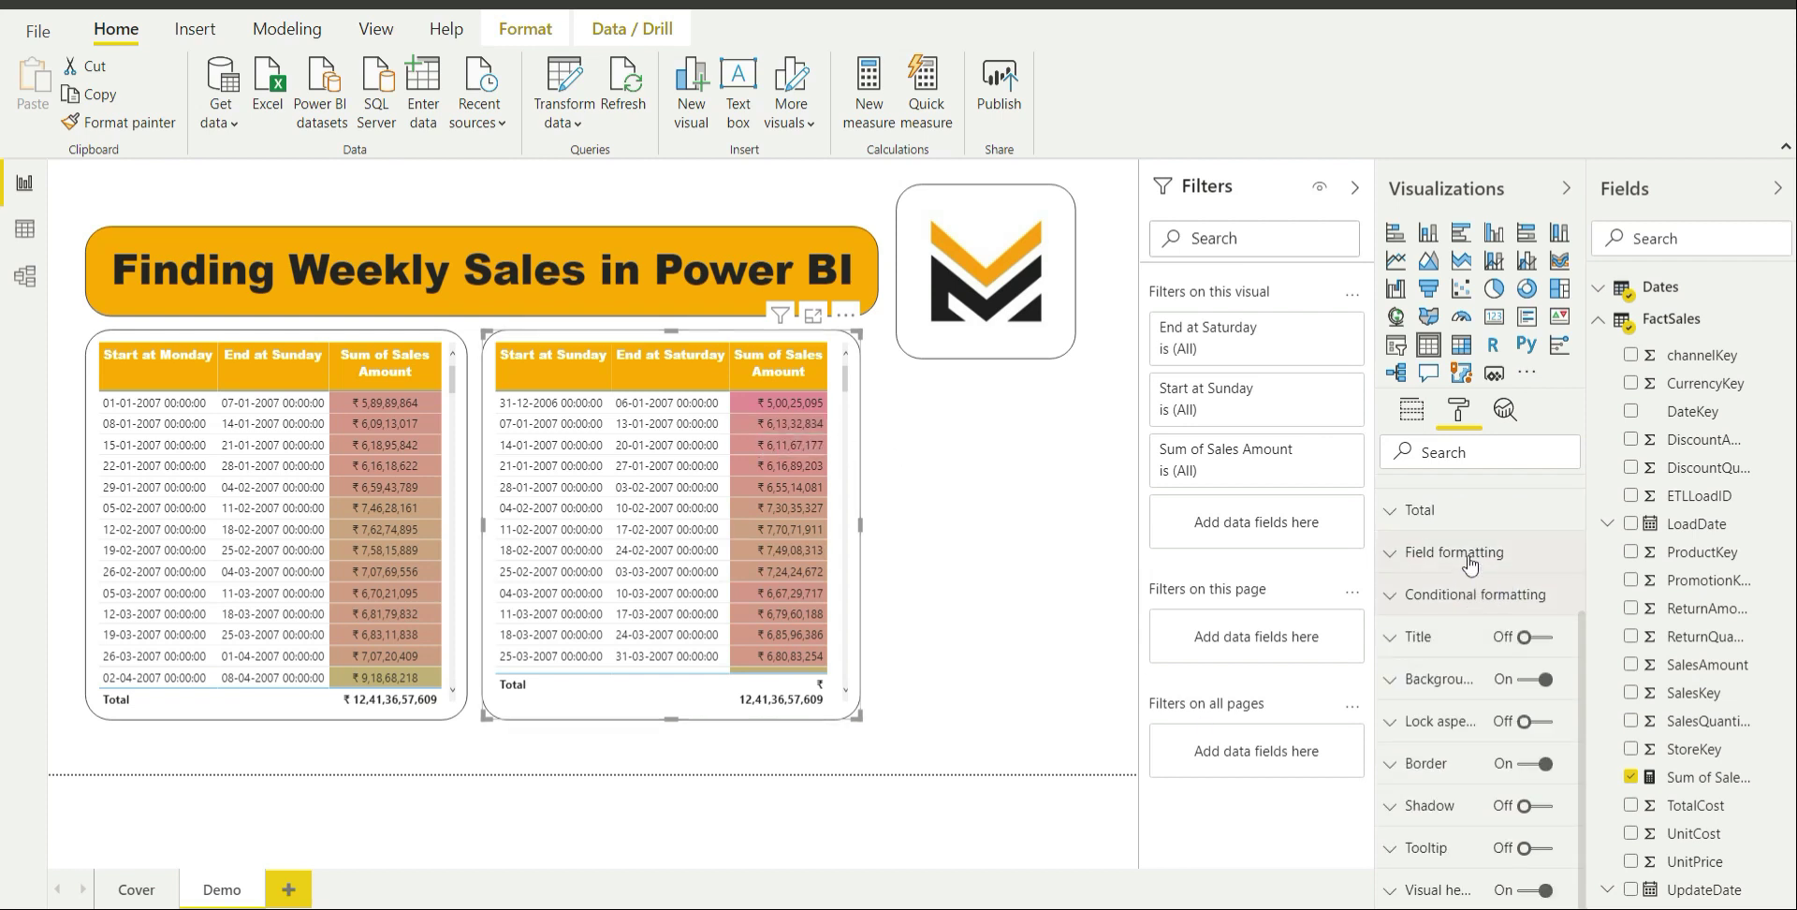
click(1469, 560)
Try Center alignment on the Start at Sunday column and set its alignment back to Auto
scroll(1476, 711, down, 2)
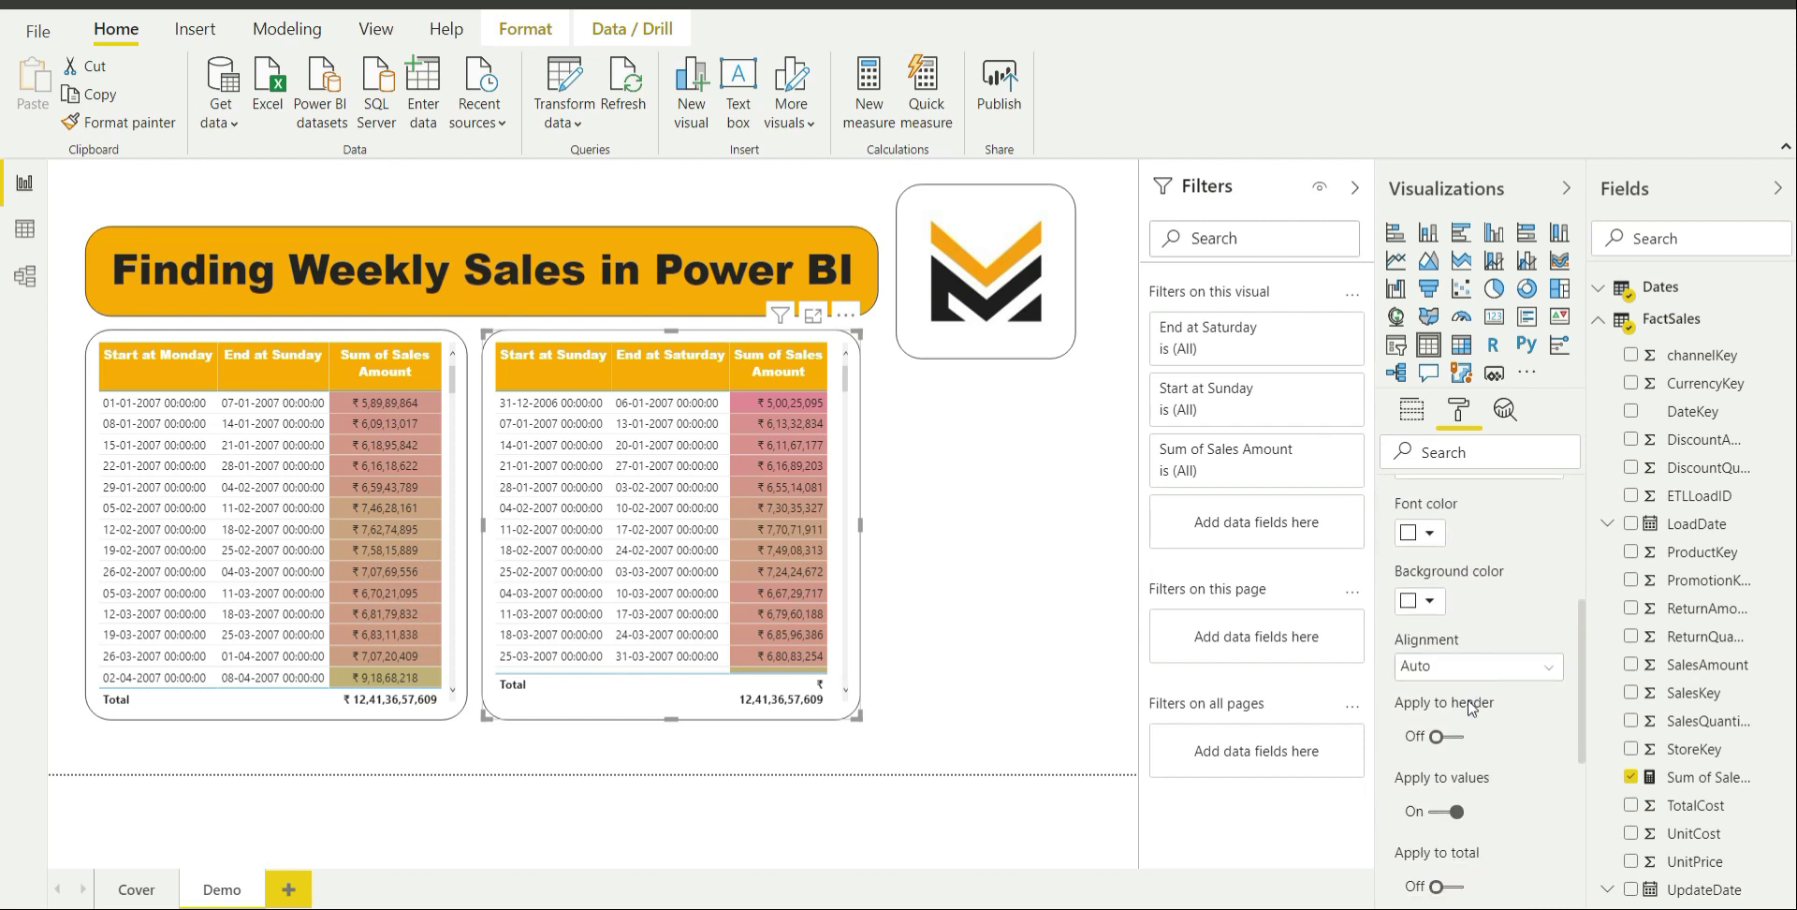
click(1479, 625)
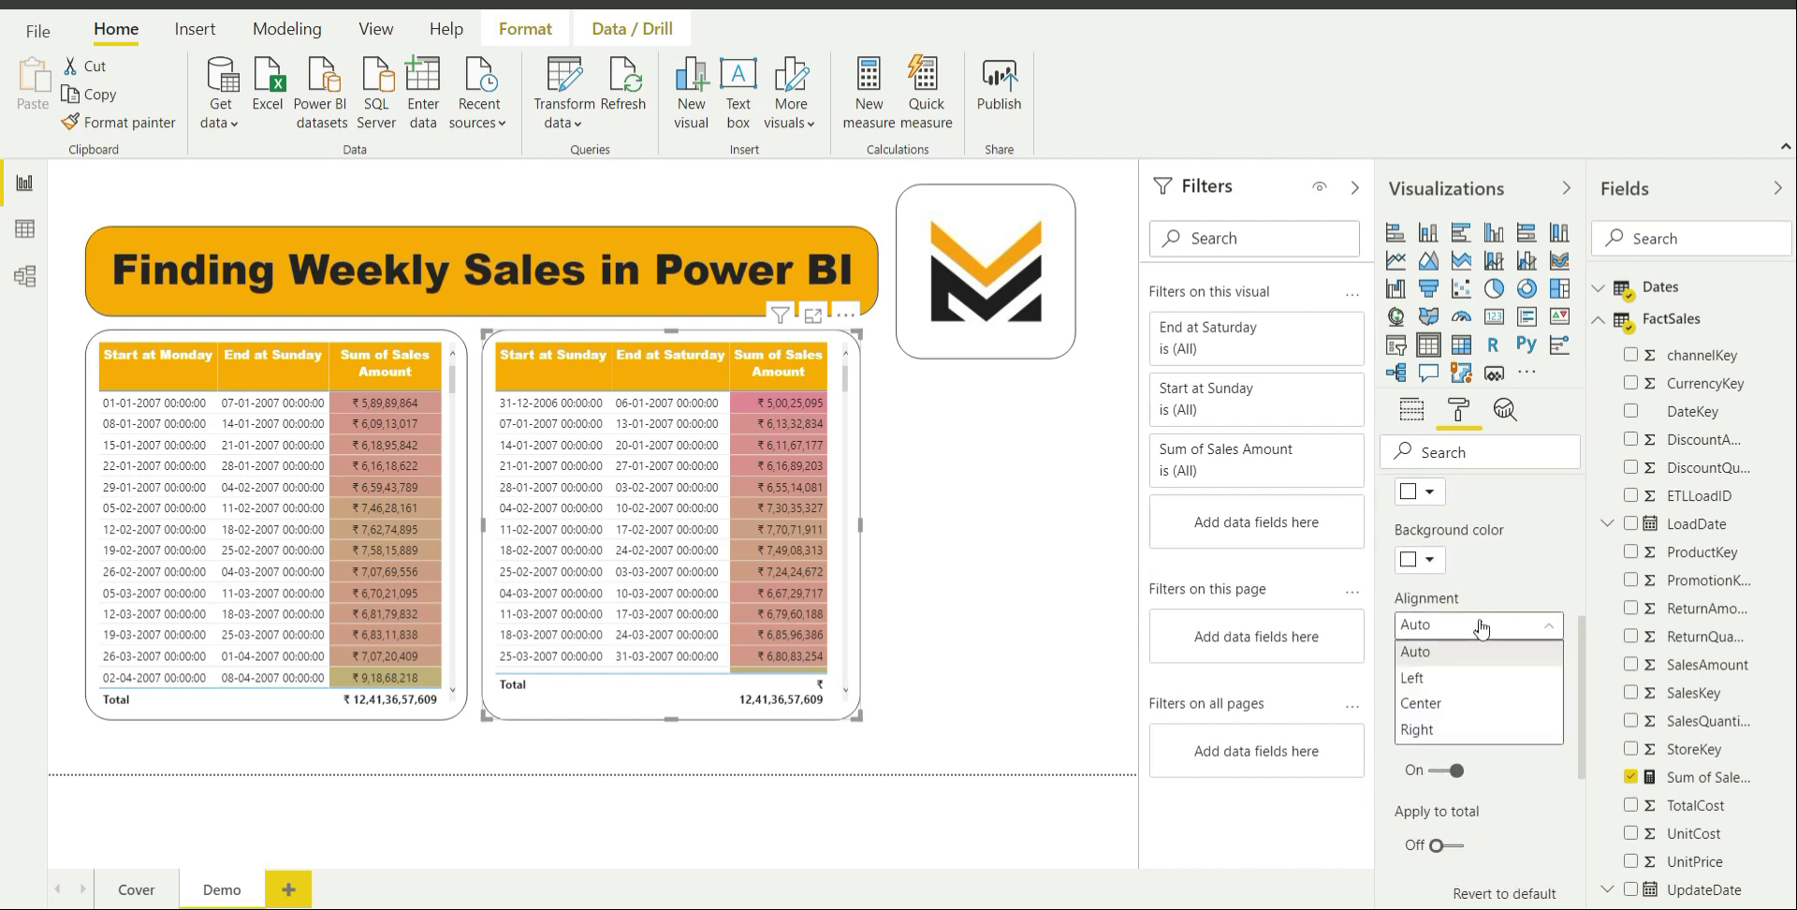
click(1479, 709)
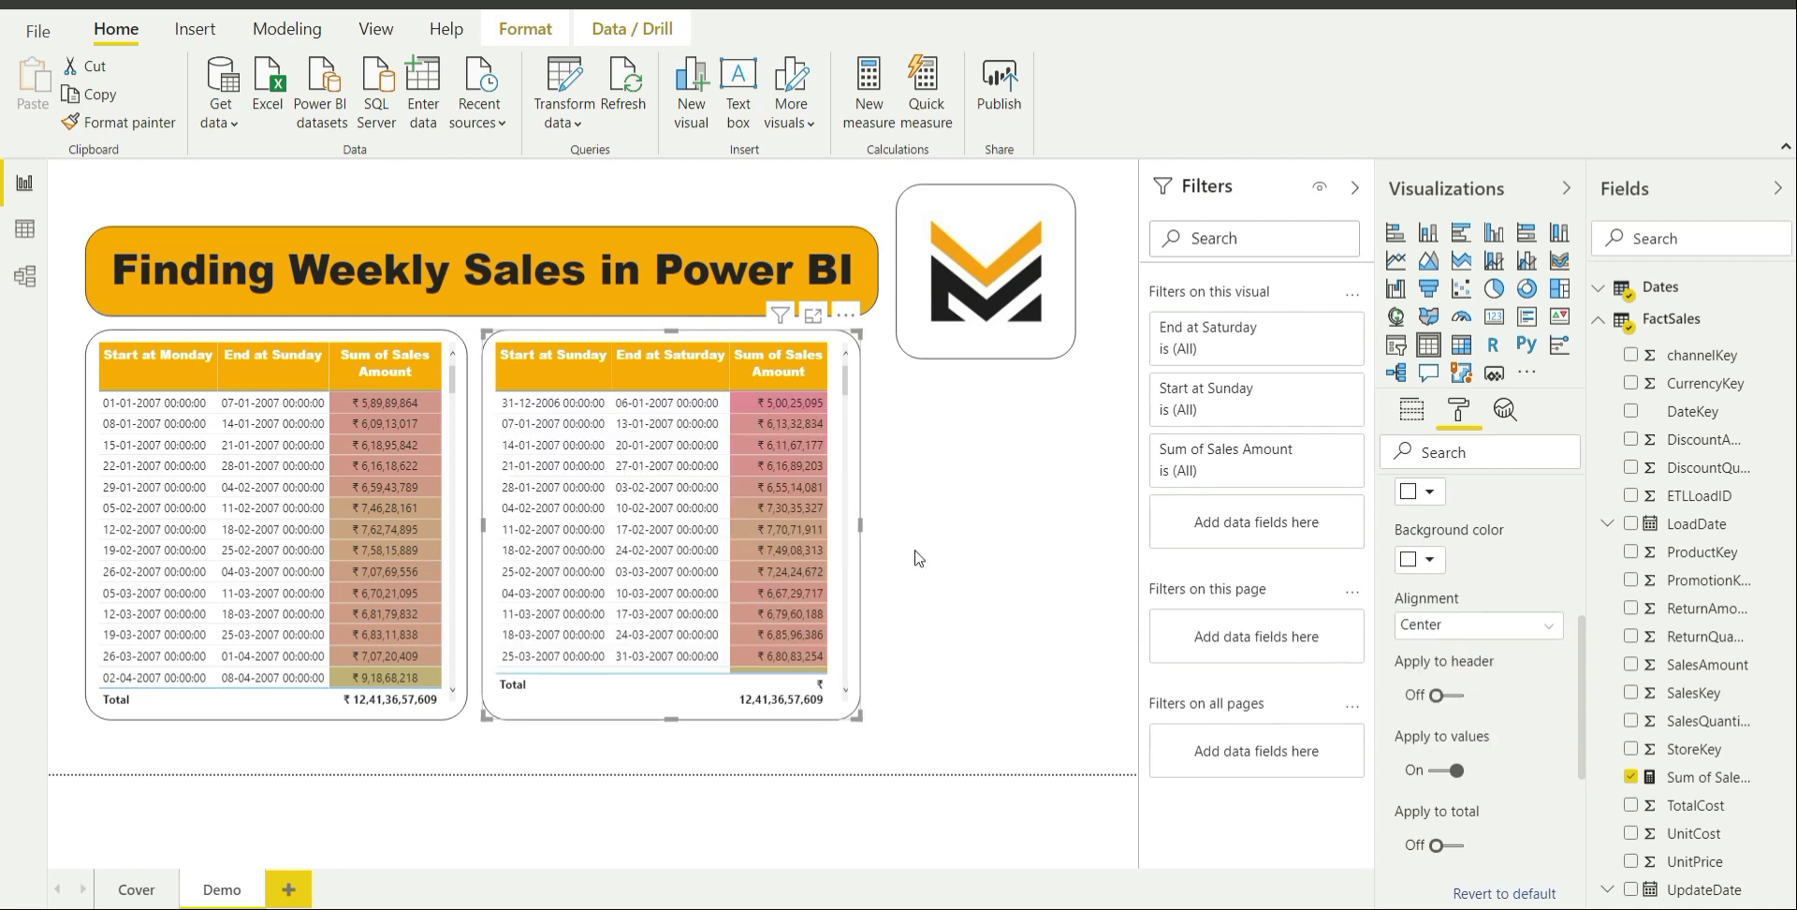
scroll(1537, 517, up, 3)
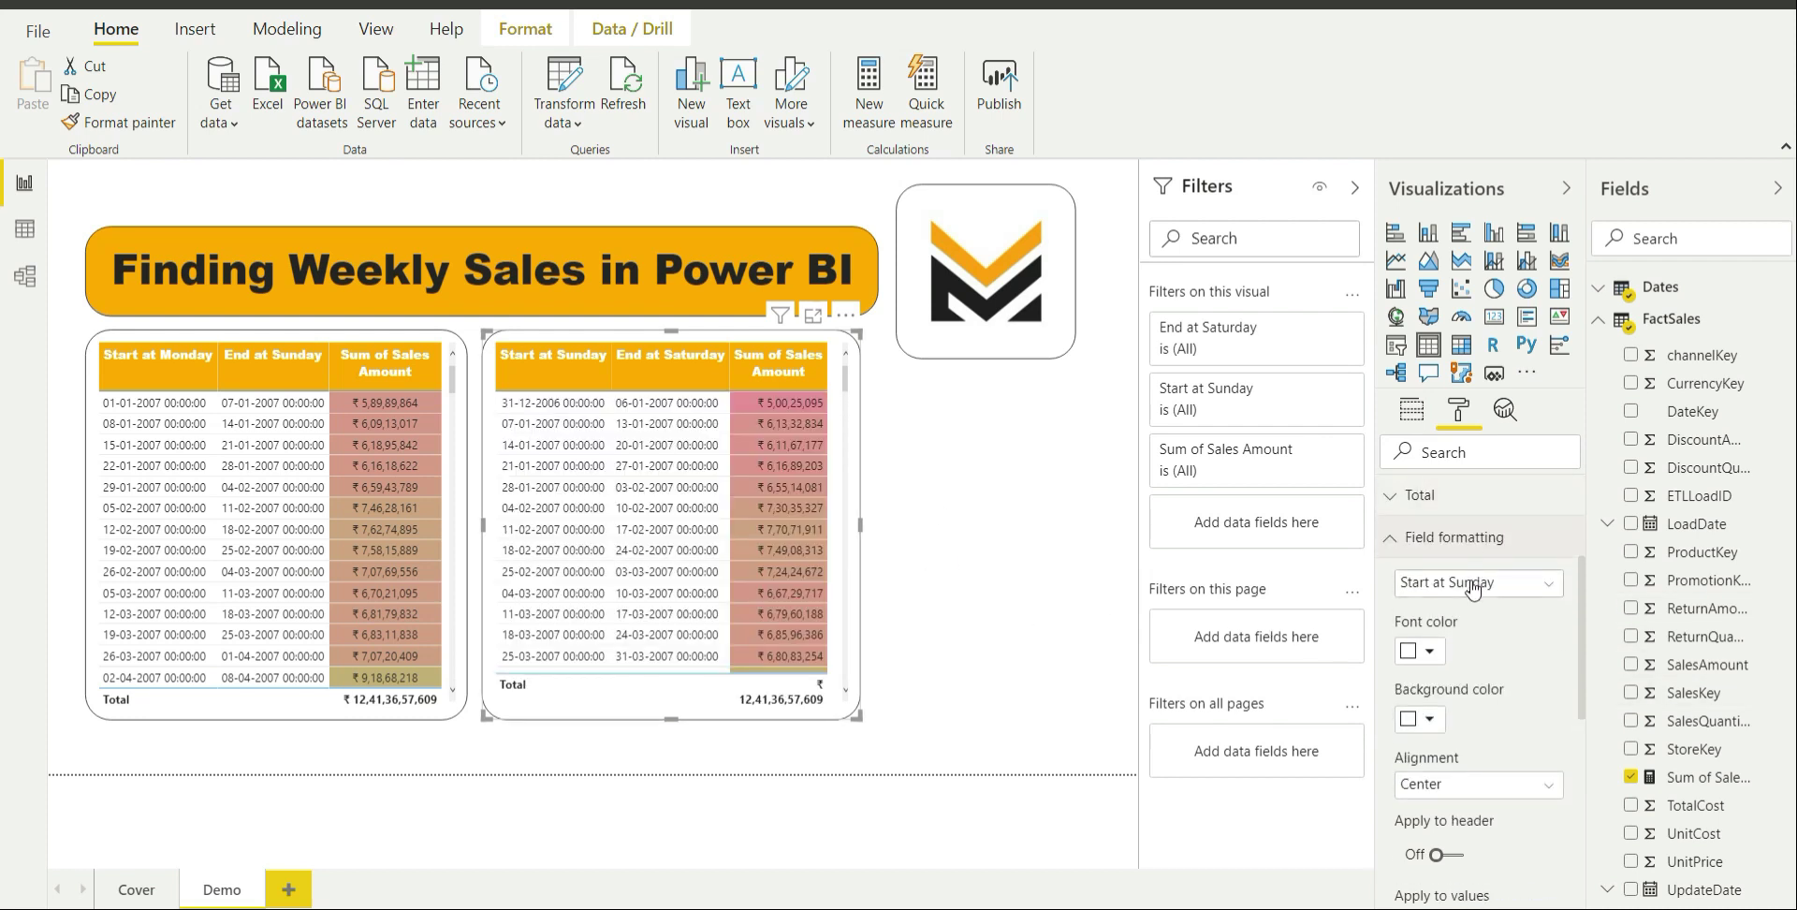
click(1472, 587)
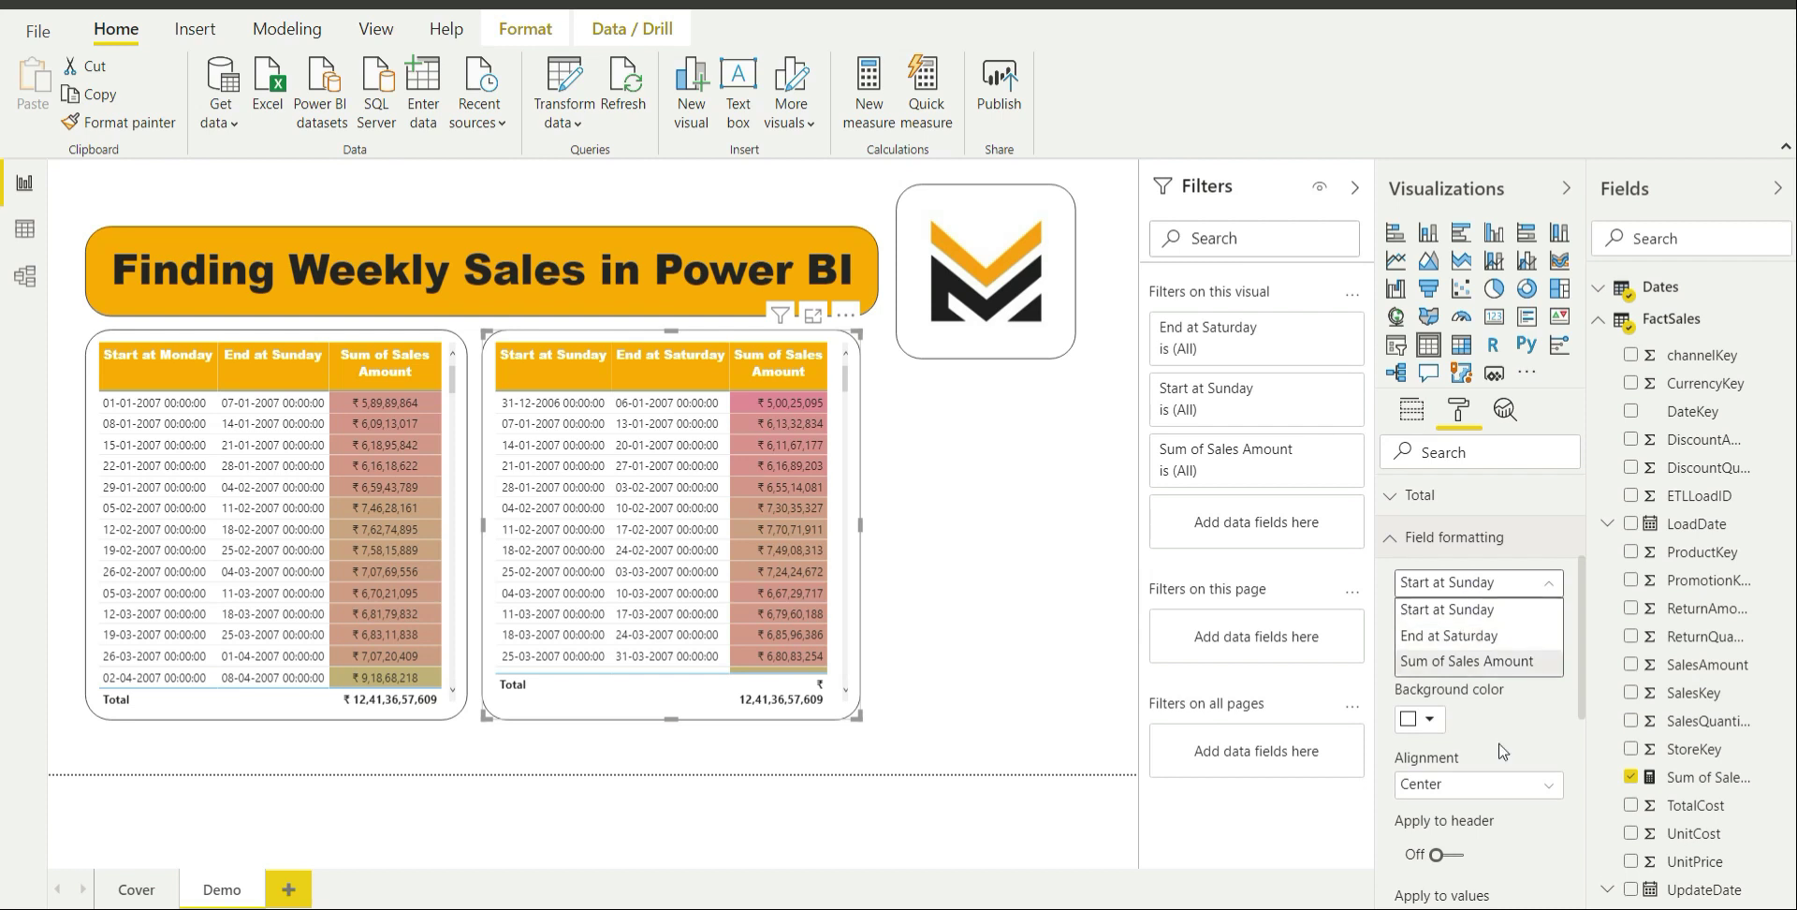
click(1502, 787)
click(1463, 821)
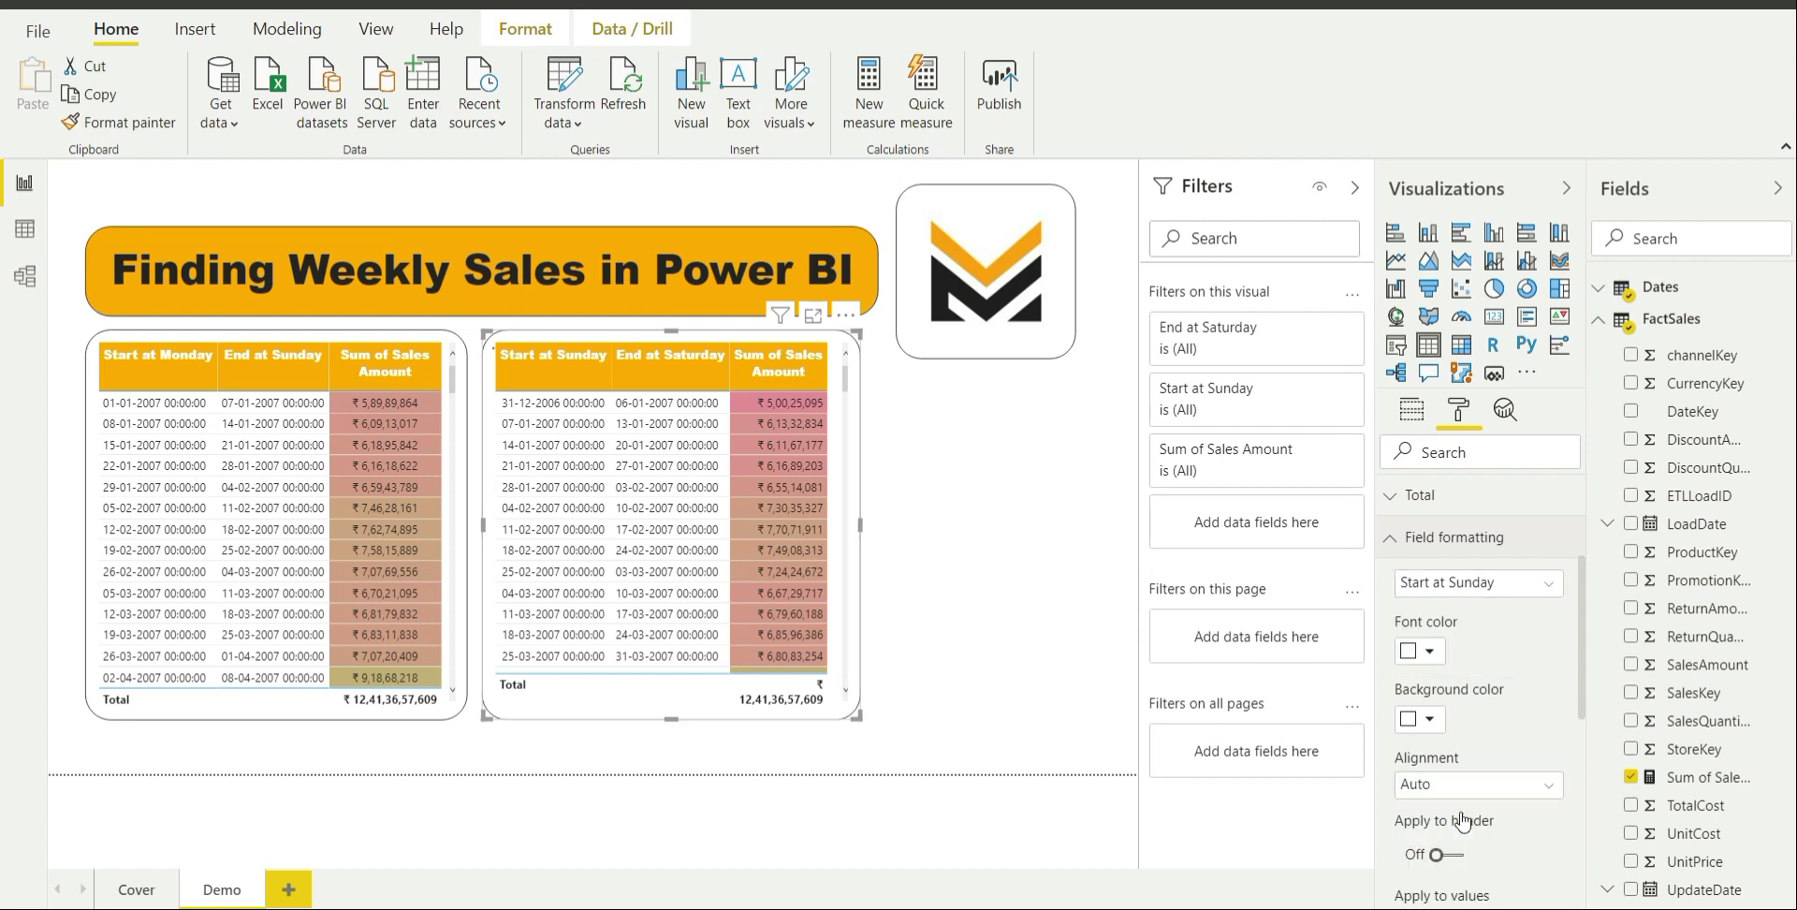
Set the Sum of Sales Amount column's alignment to Center in its field formatting and deselect the table visual
click(1500, 582)
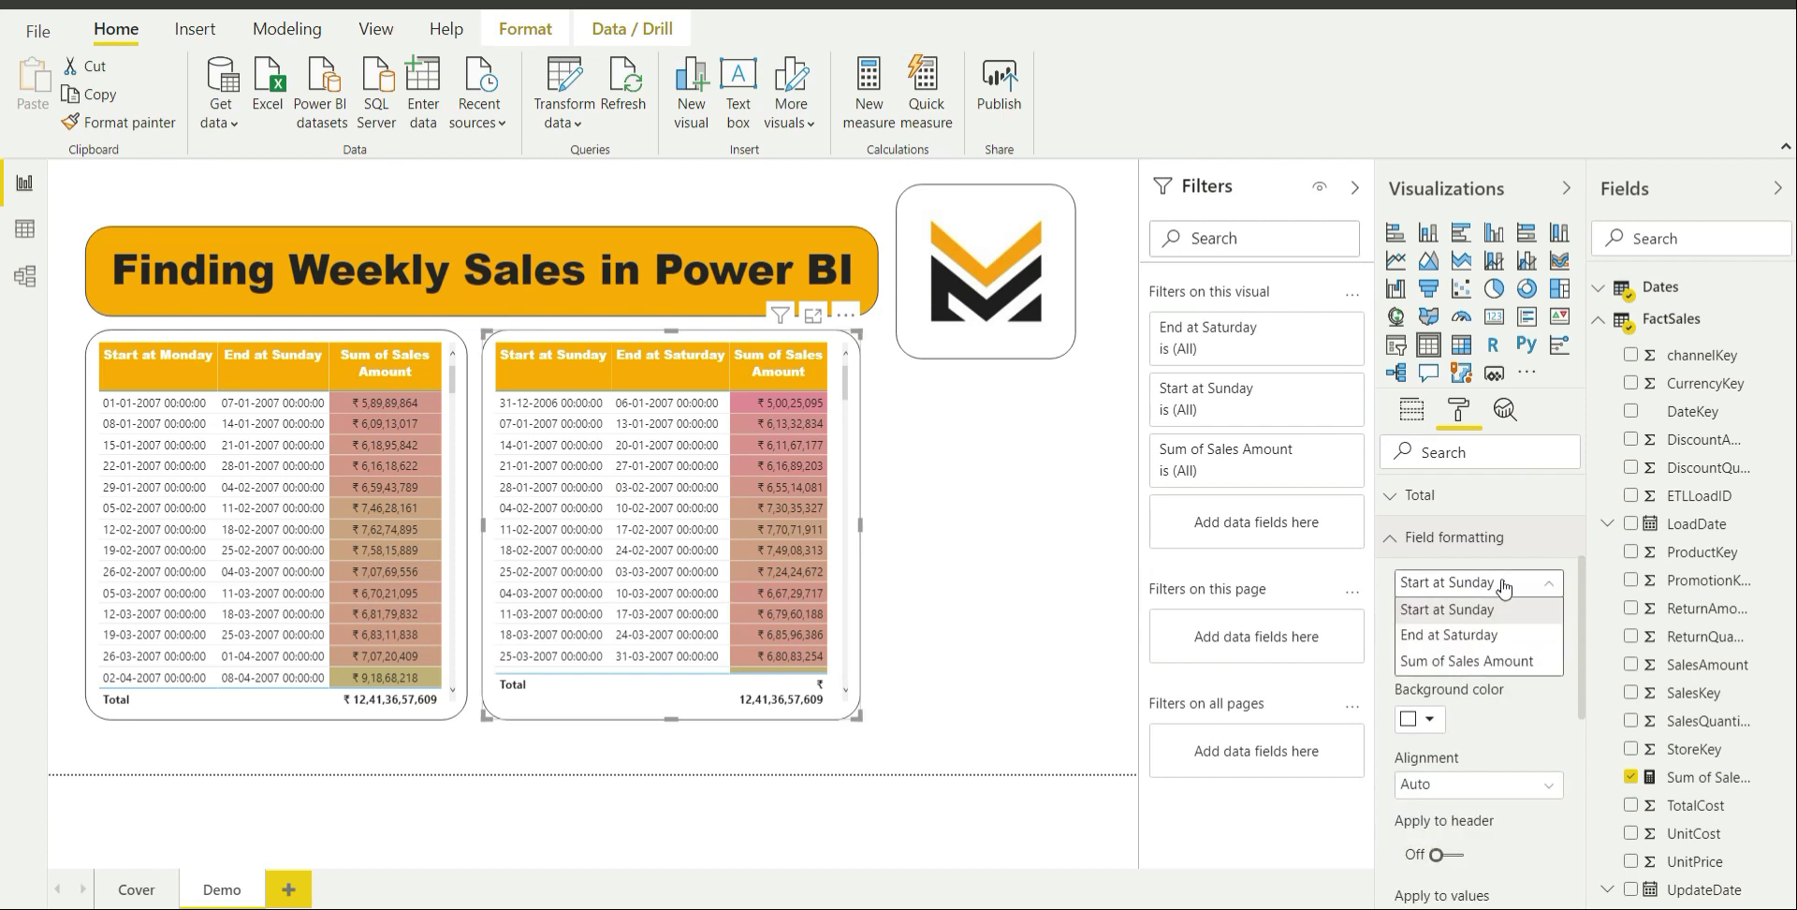
click(1513, 663)
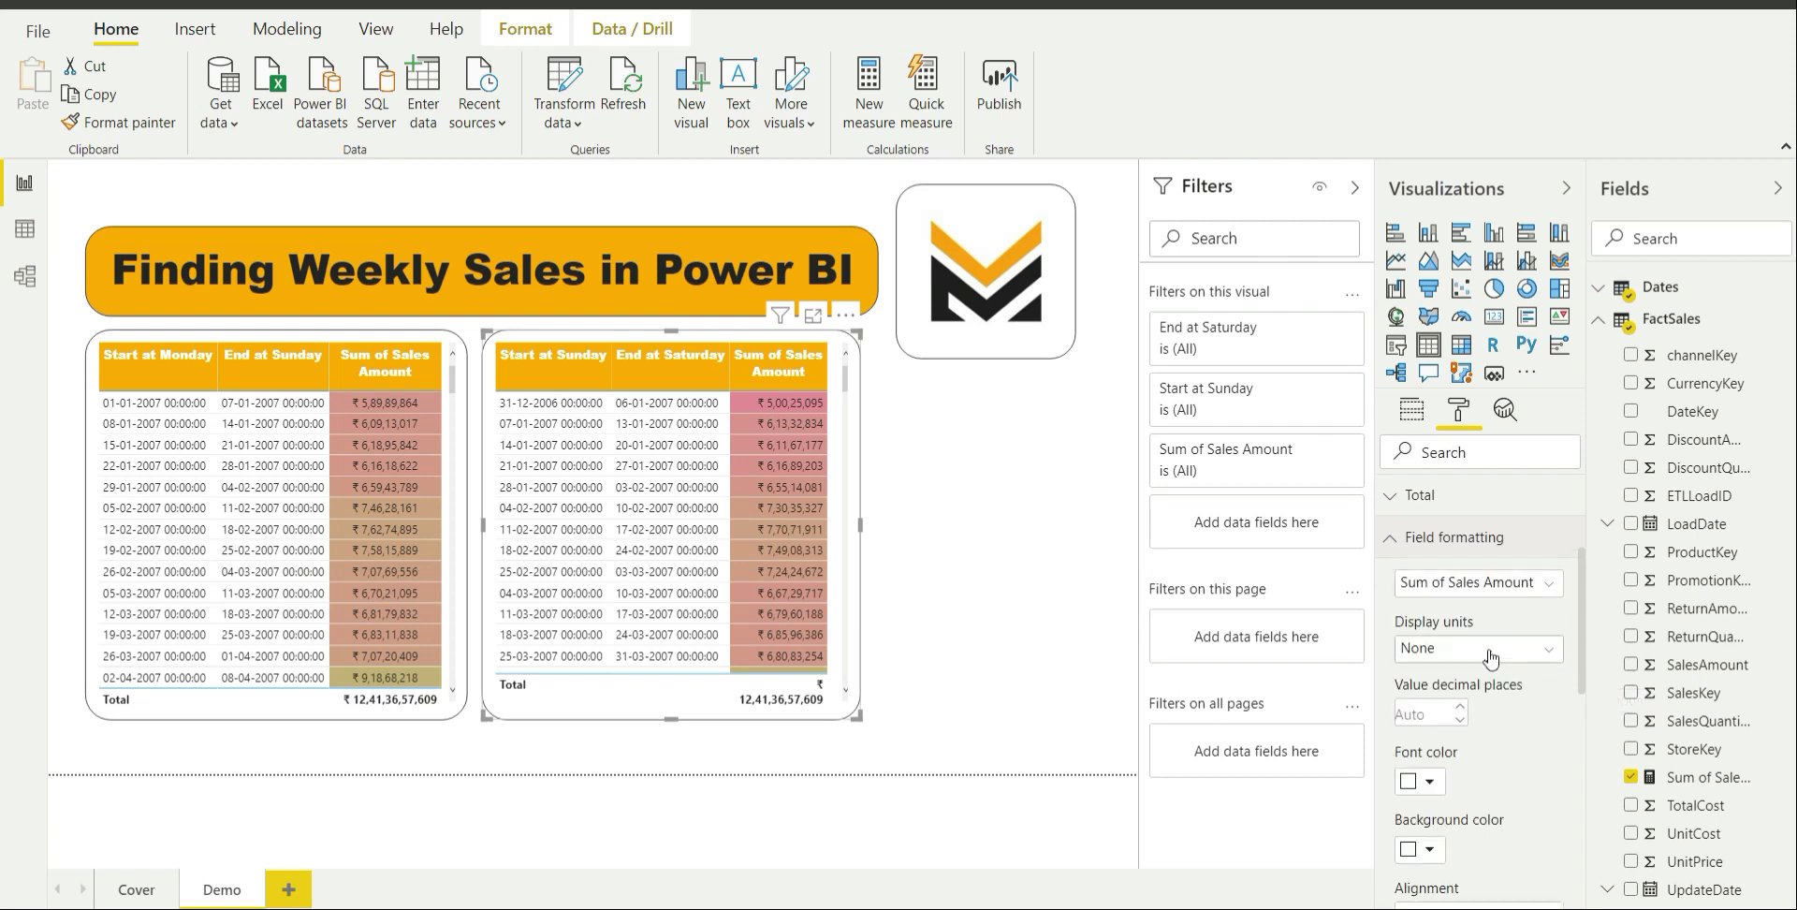
click(1491, 659)
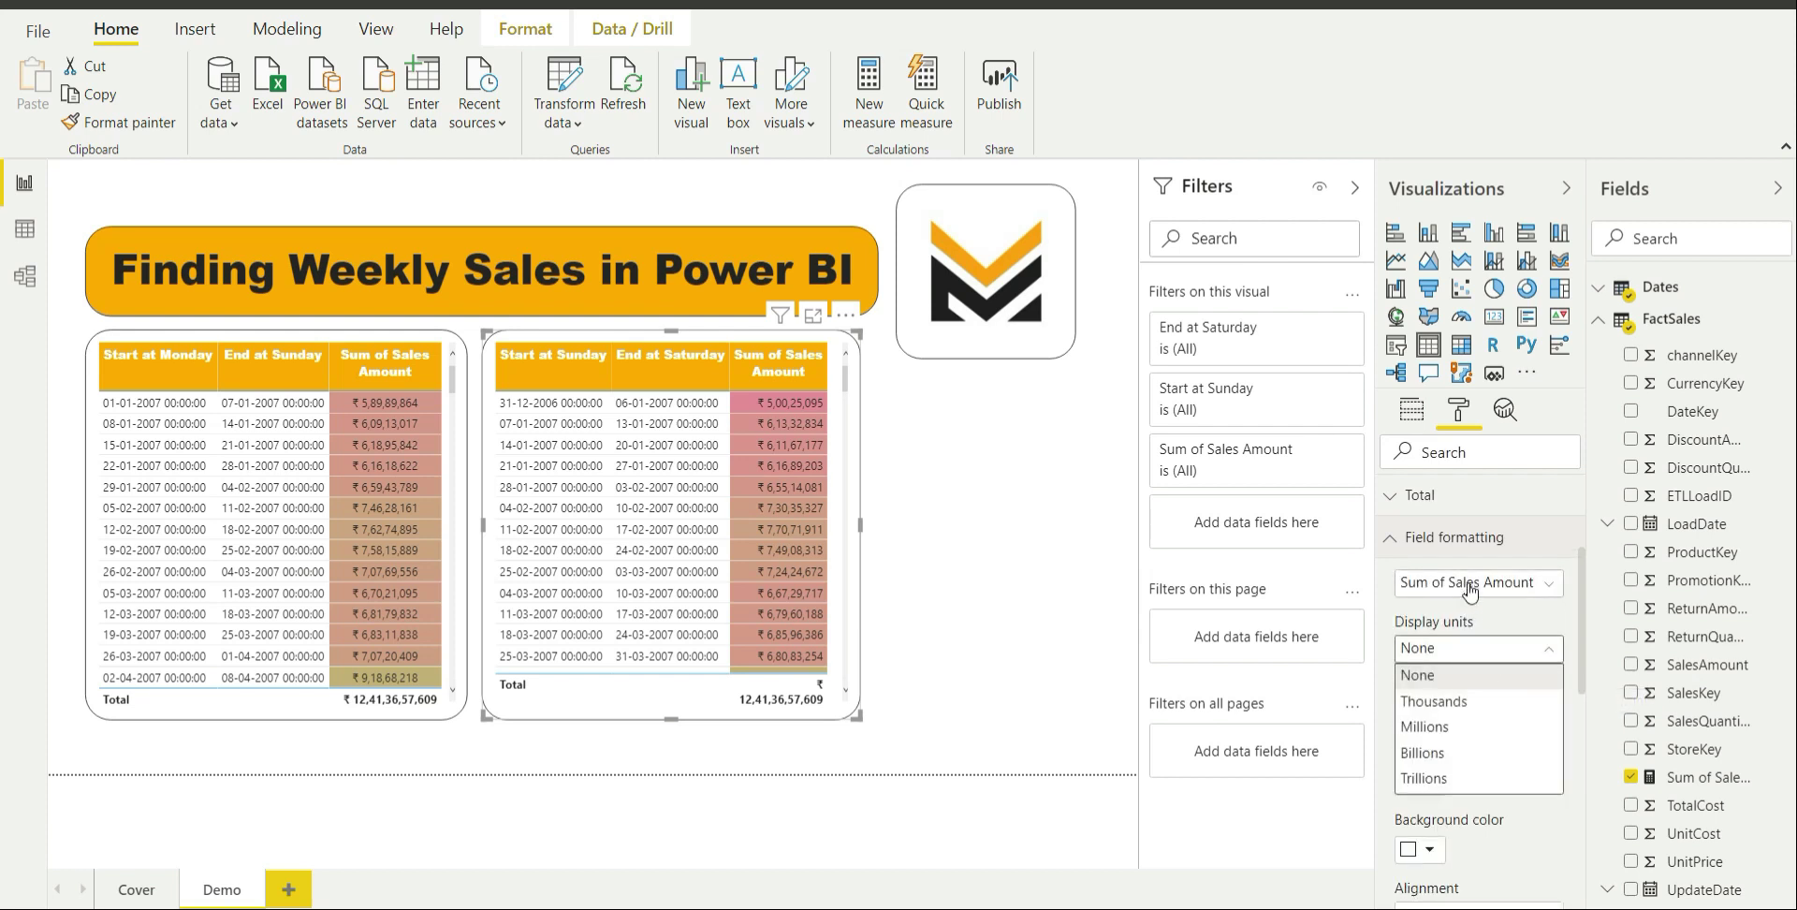
click(1477, 622)
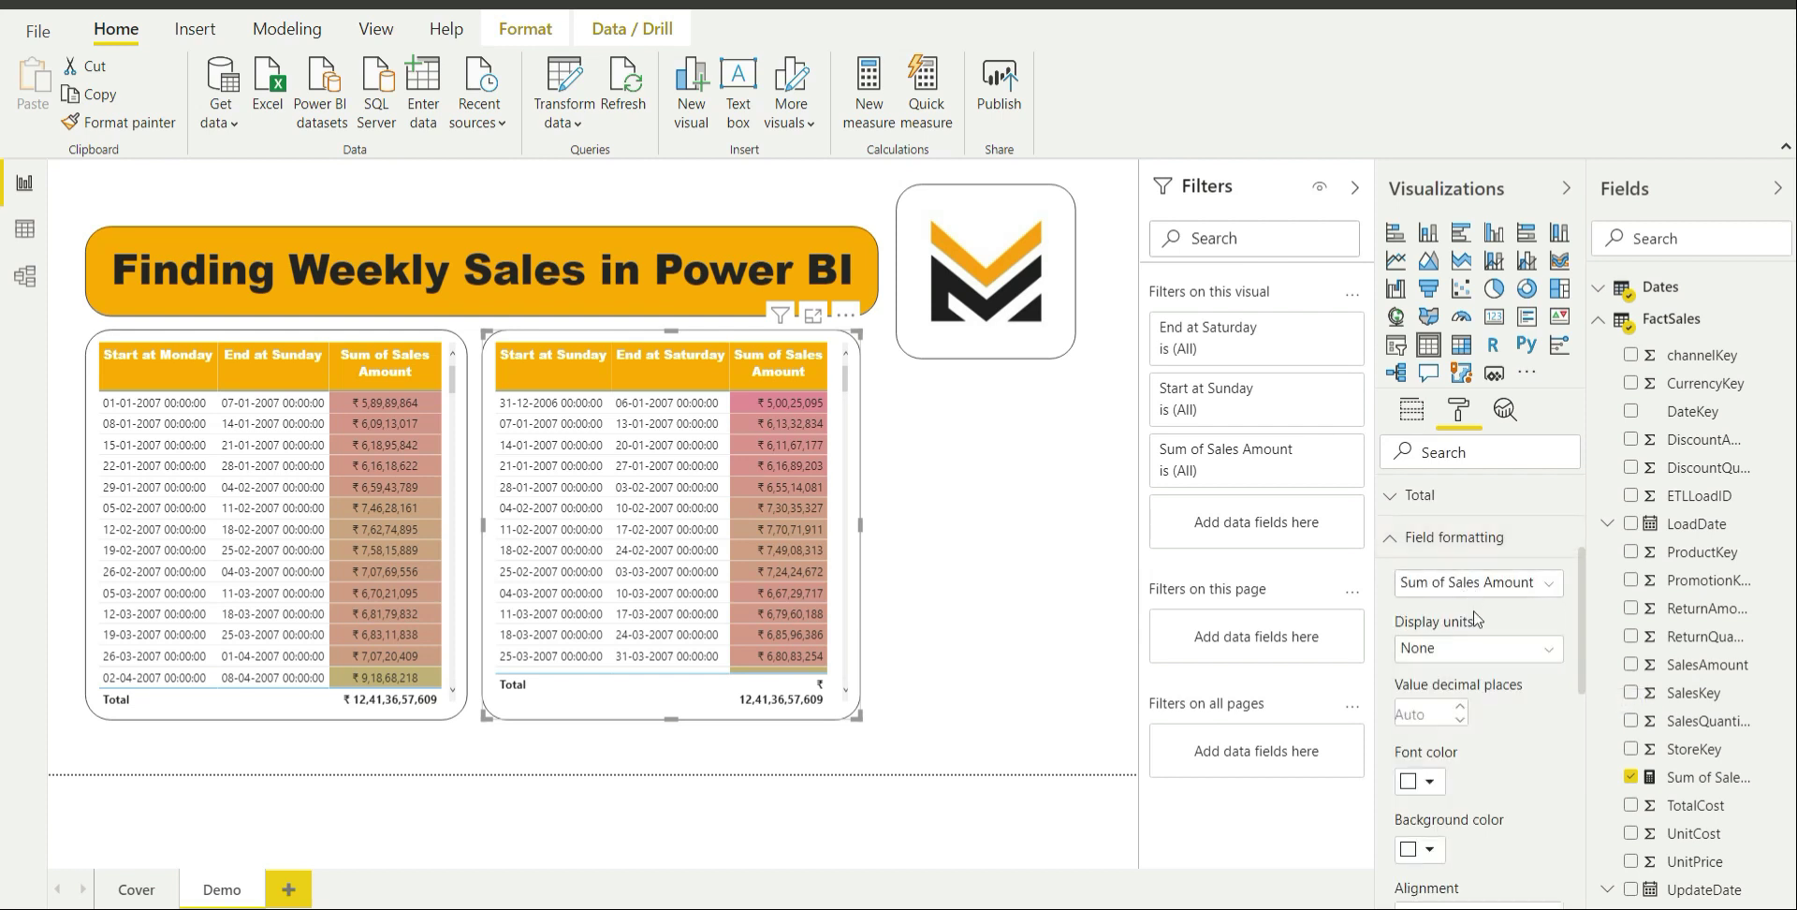
scroll(1504, 781, down, 3)
click(1497, 757)
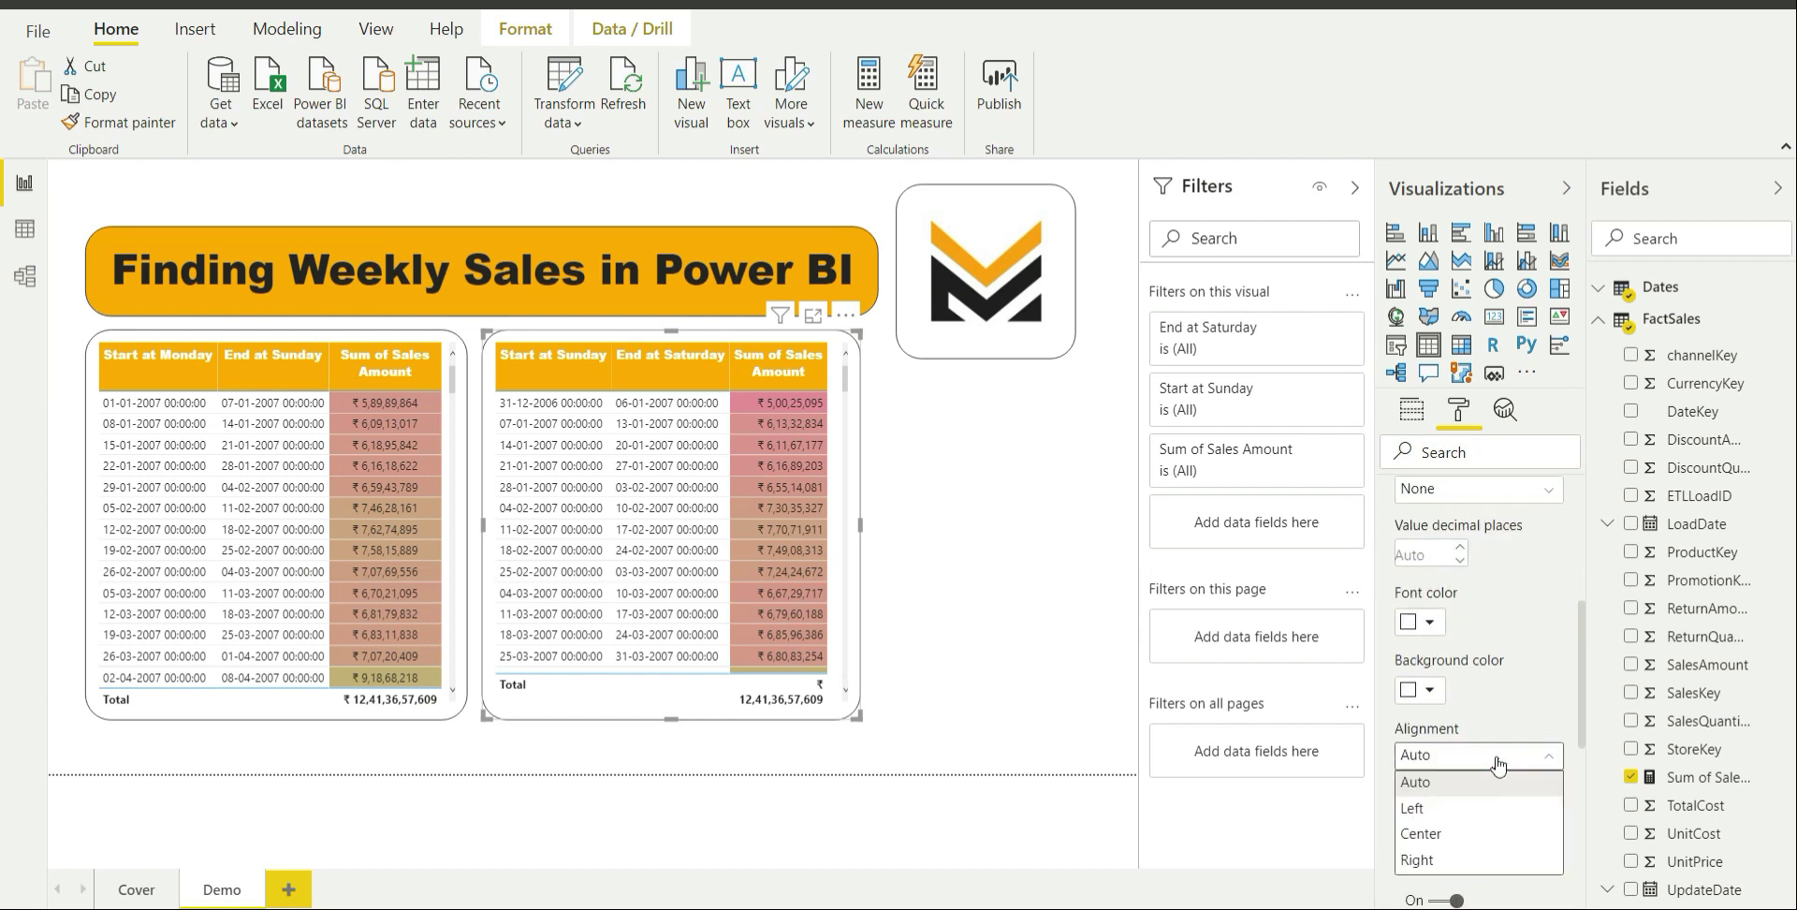
click(1509, 835)
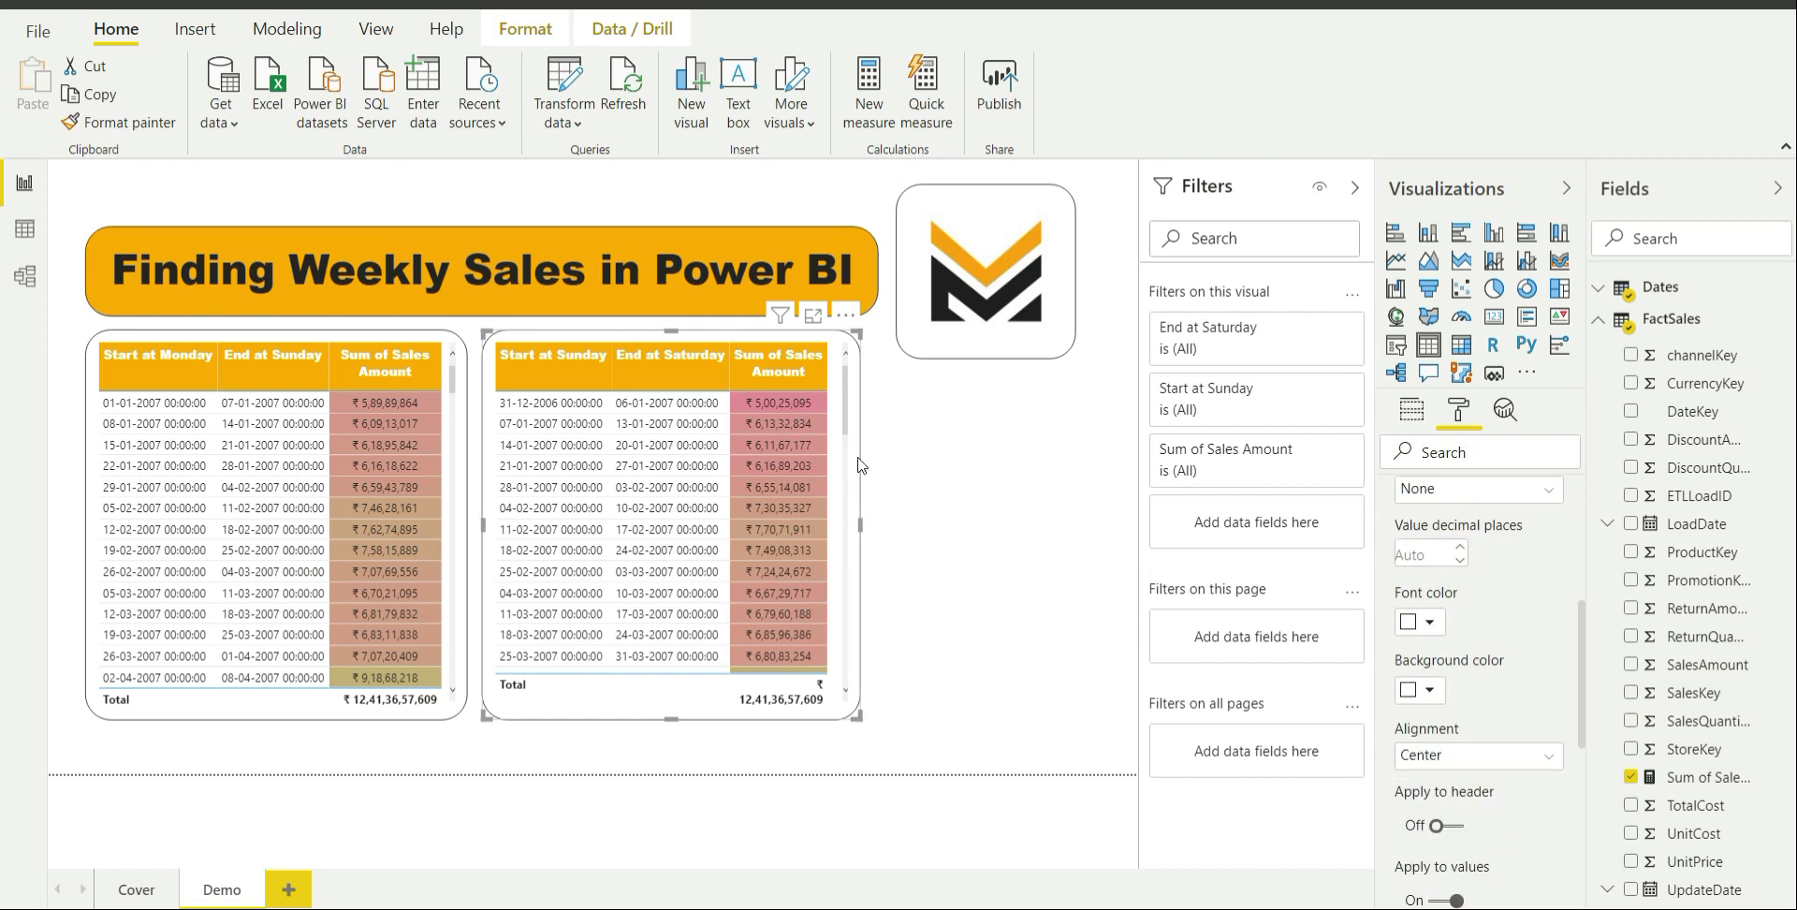
click(999, 648)
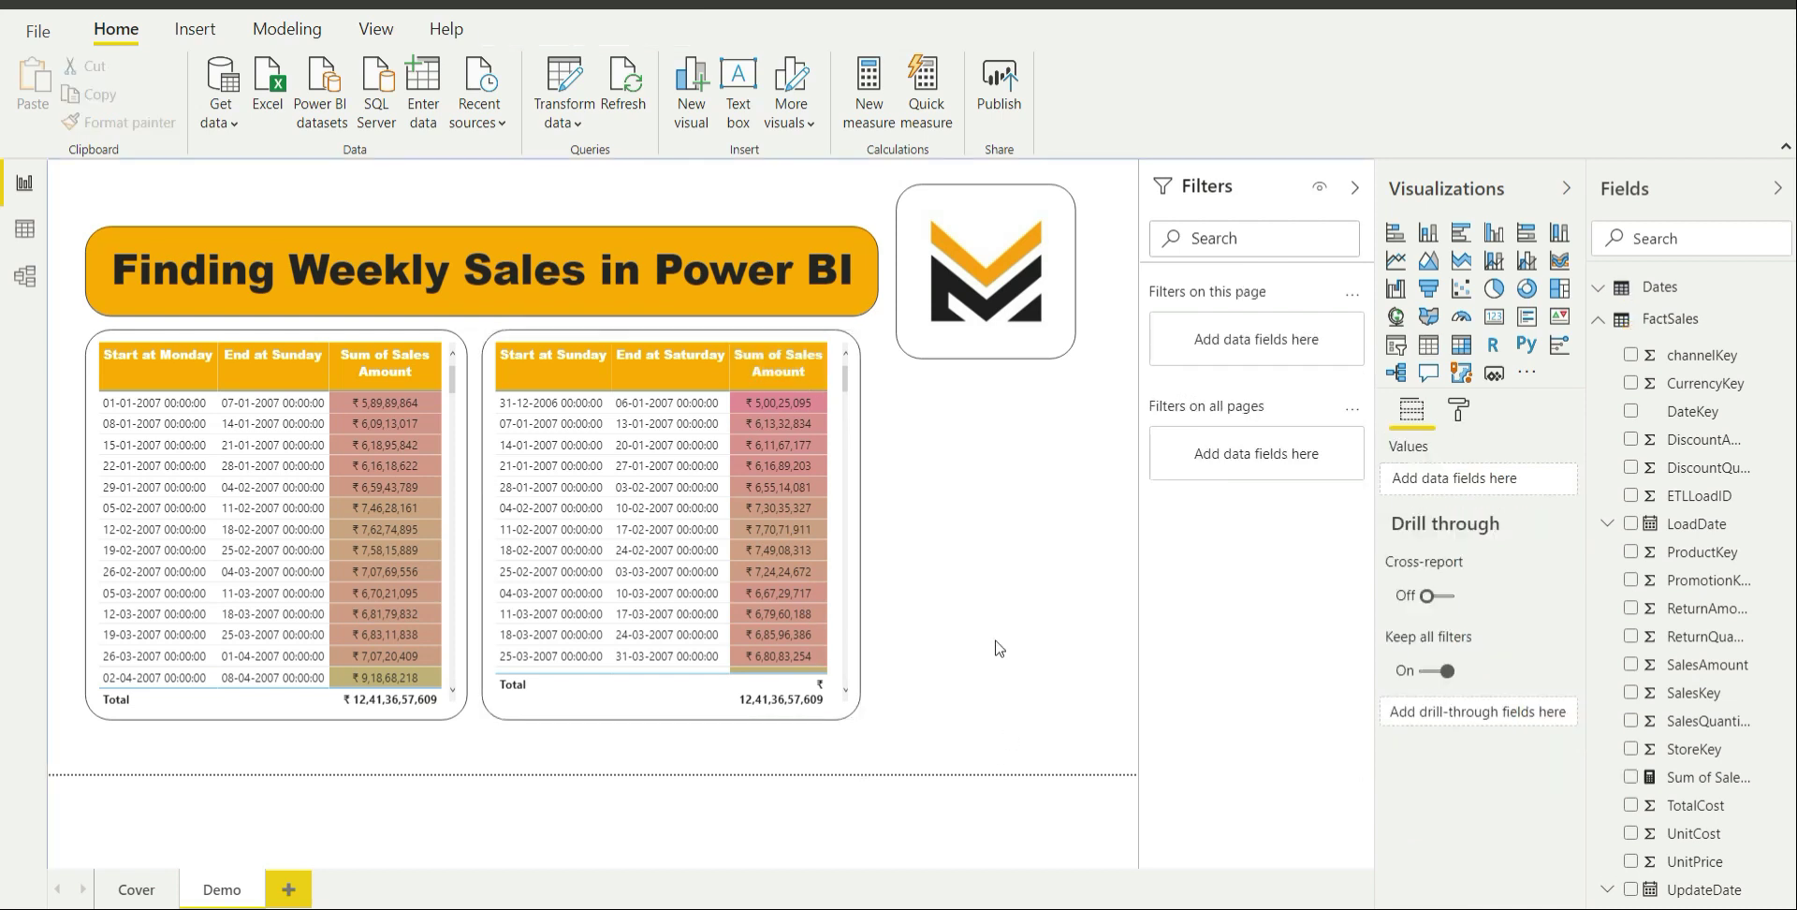